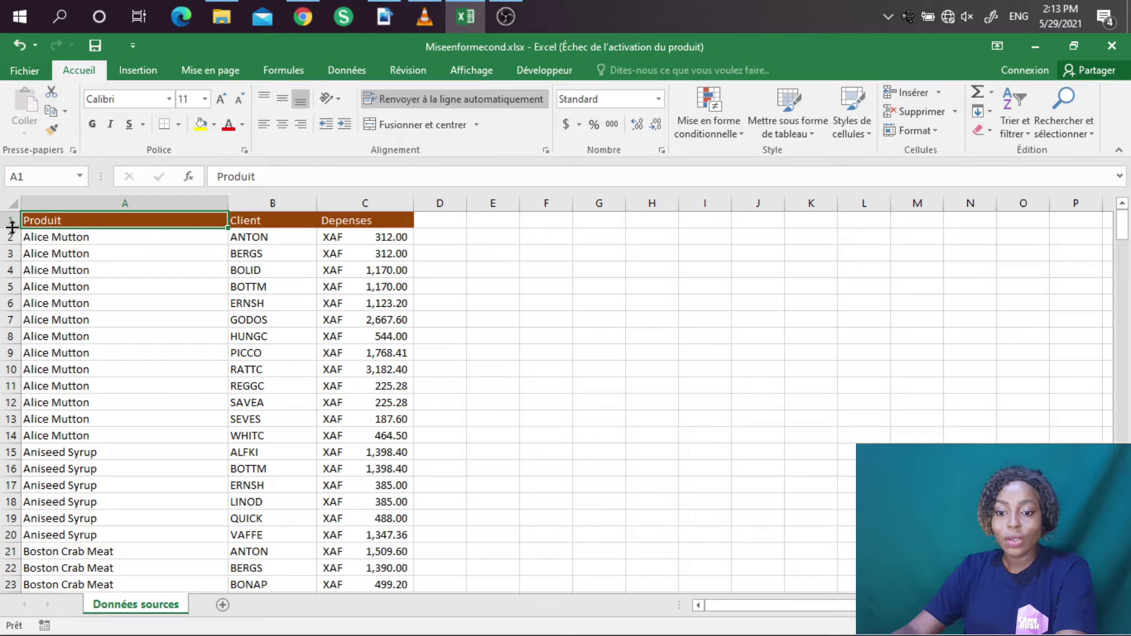
Enlarge header row 1 to a height of about 33.75 and widen the Client column to about 16.
left_click_drag(12, 227, 12, 248)
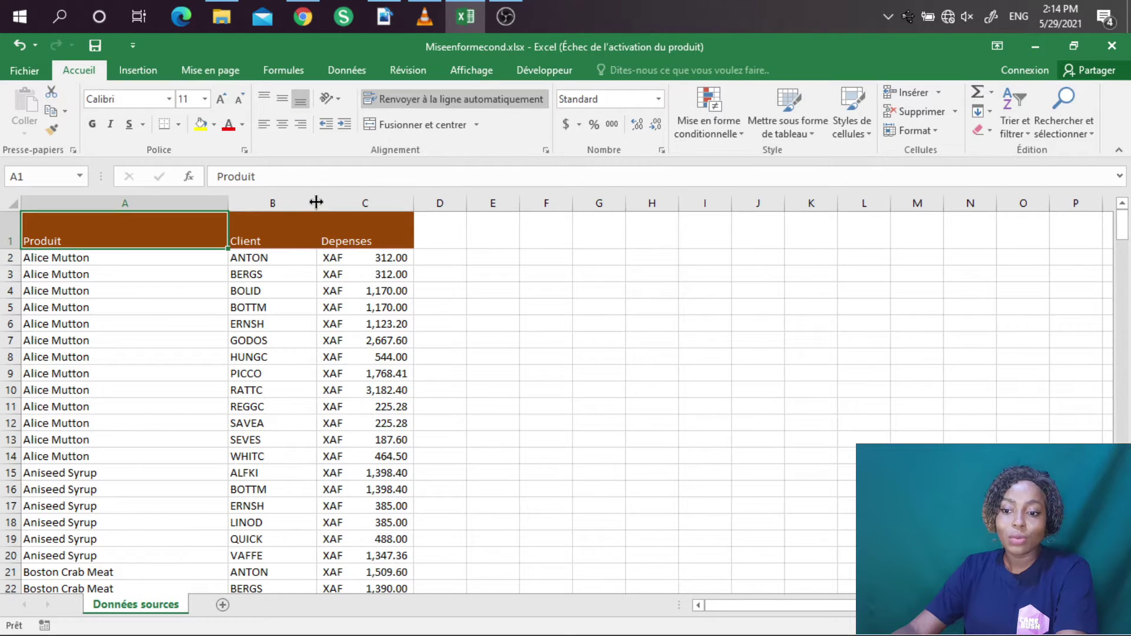
left_click_drag(316, 202, 324, 202)
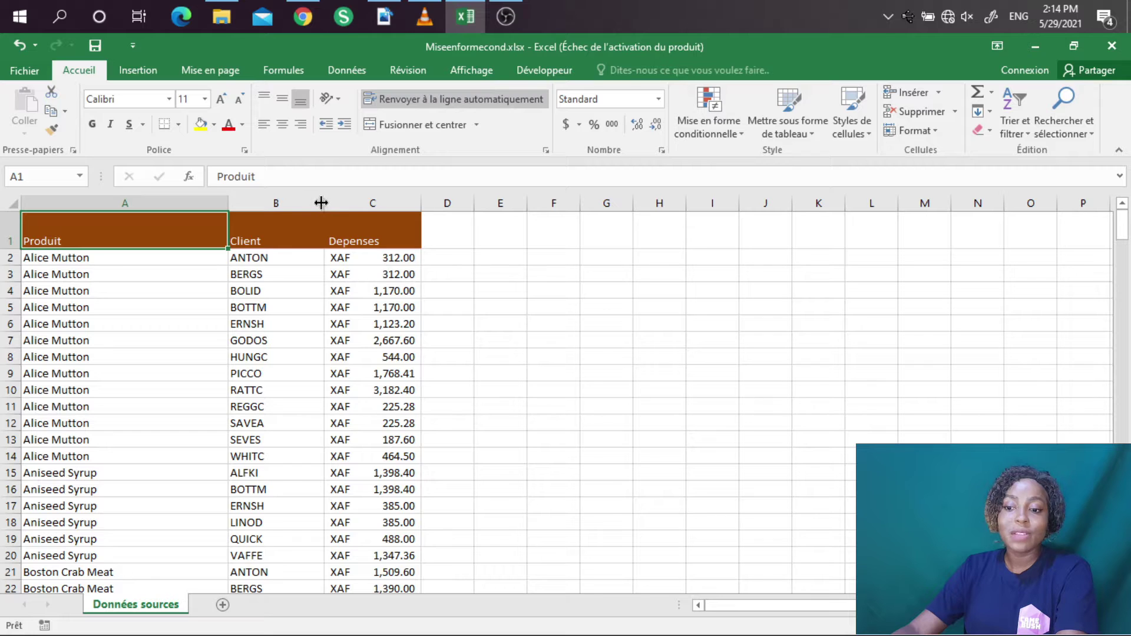
left_click_drag(321, 202, 324, 198)
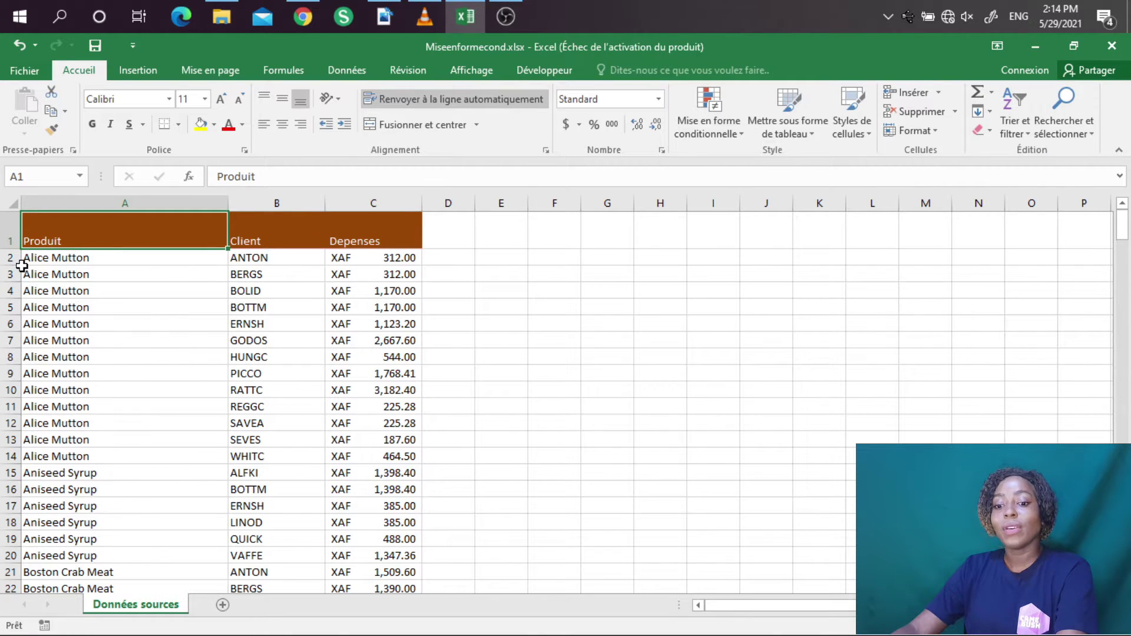
Set the height of row 1 to exactly 35.
left_click(9, 230)
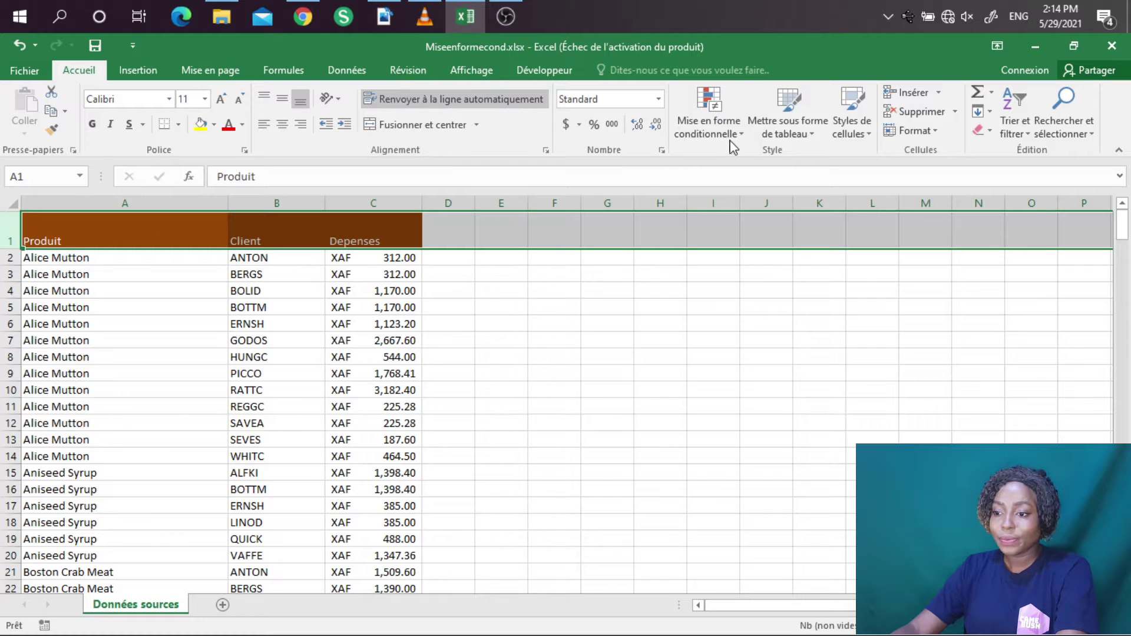
left_click(942, 132)
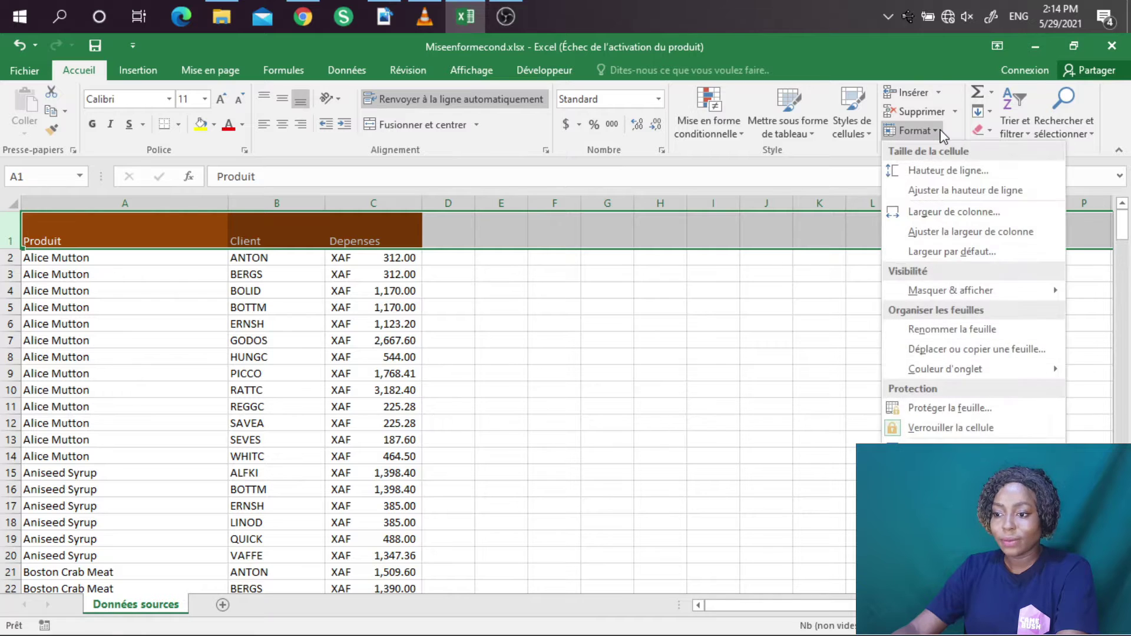
left_click(918, 171)
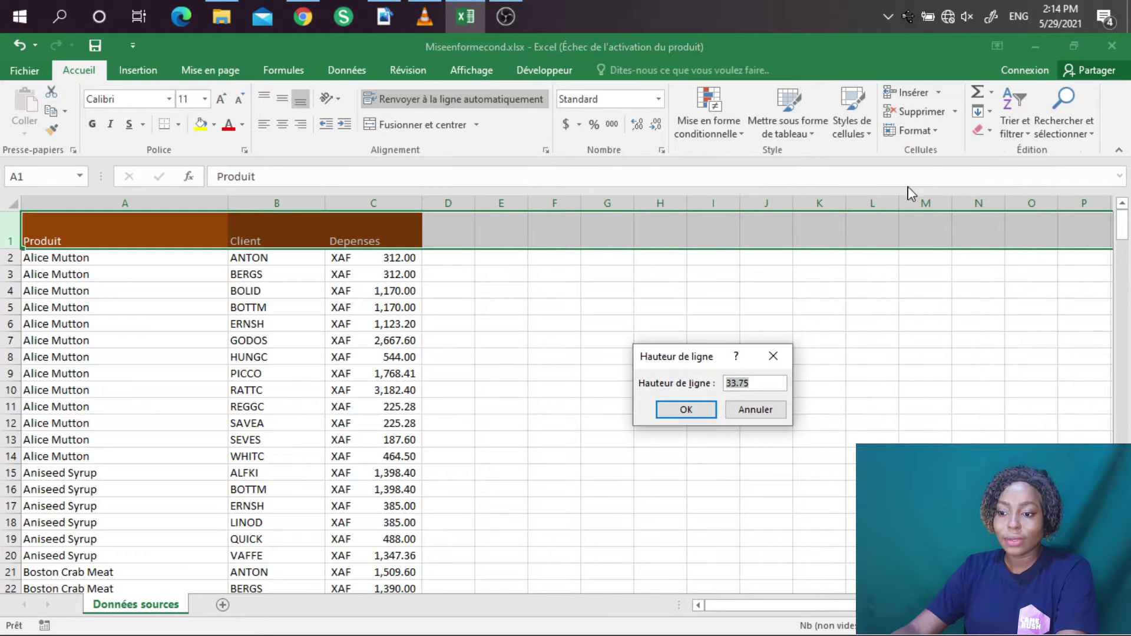
left_click(754, 382)
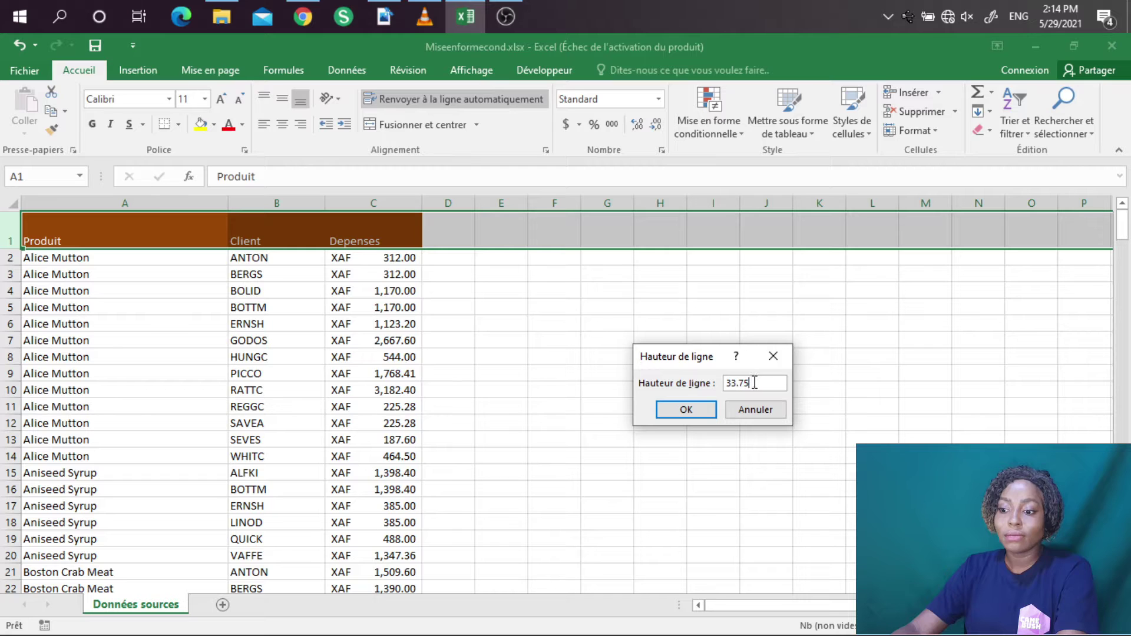
left_click_drag(734, 380, 707, 356)
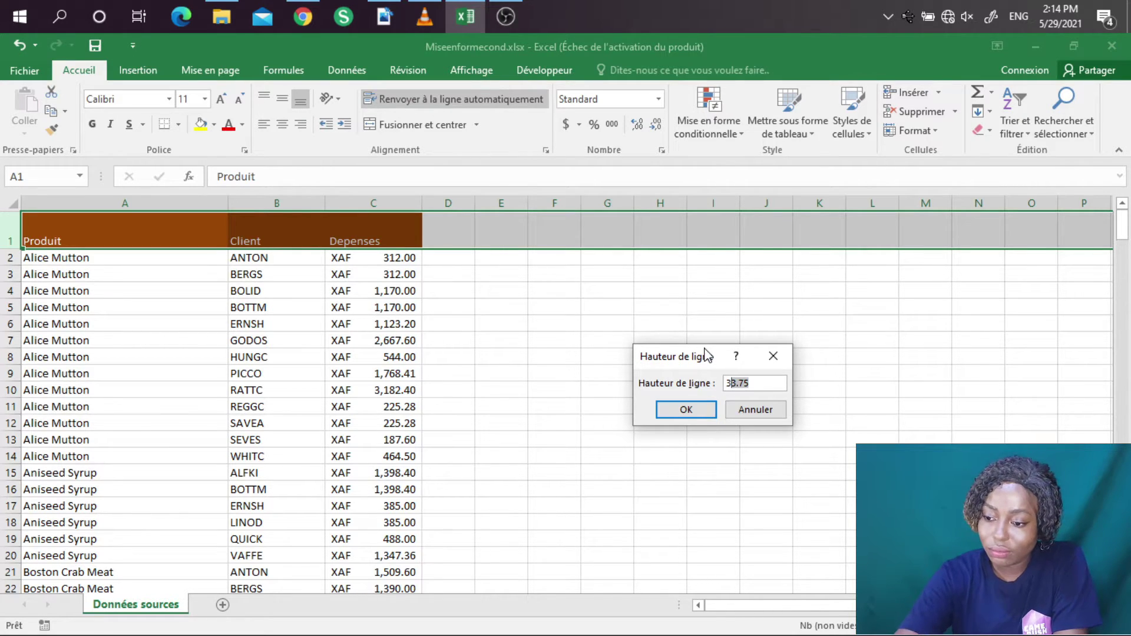
type("35")
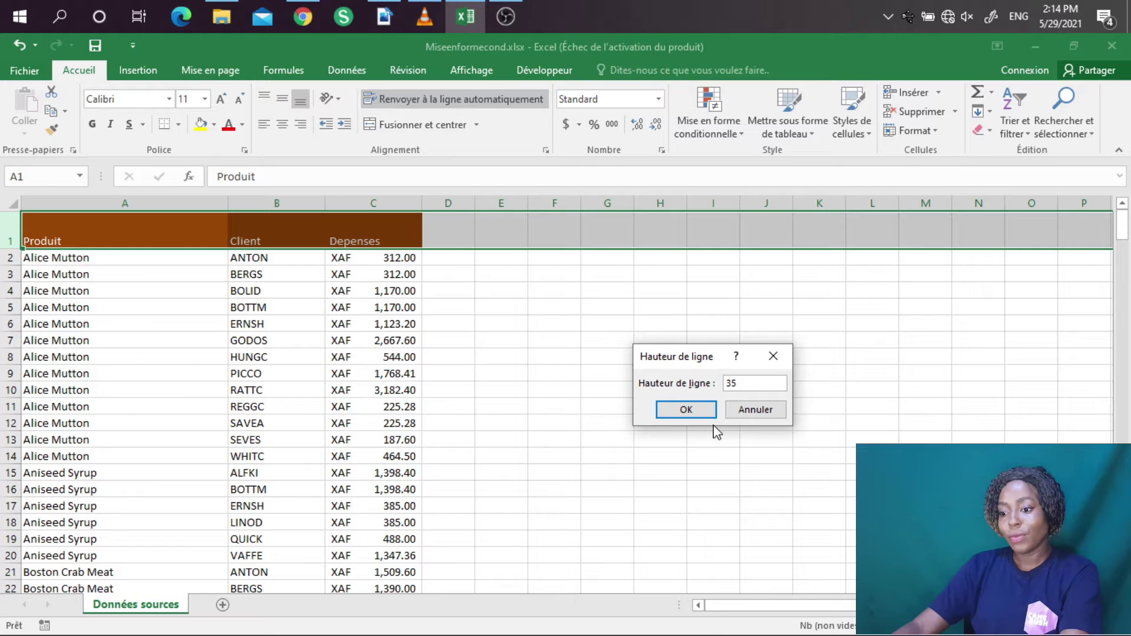
left_click(699, 410)
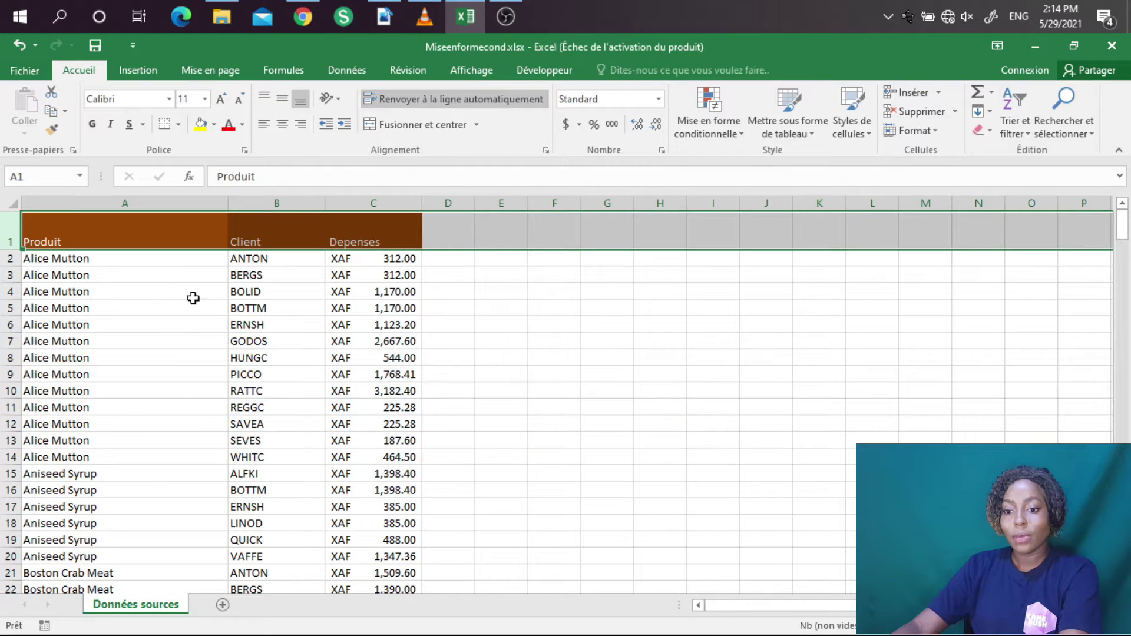
left_click_drag(17, 250, 17, 250)
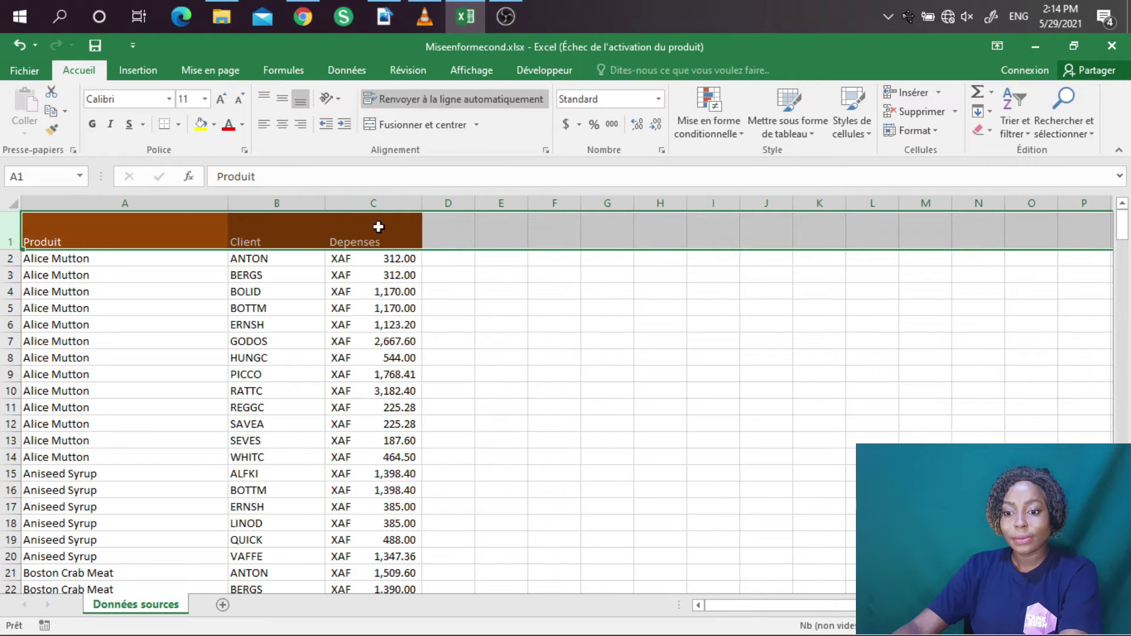
left_click(208, 269)
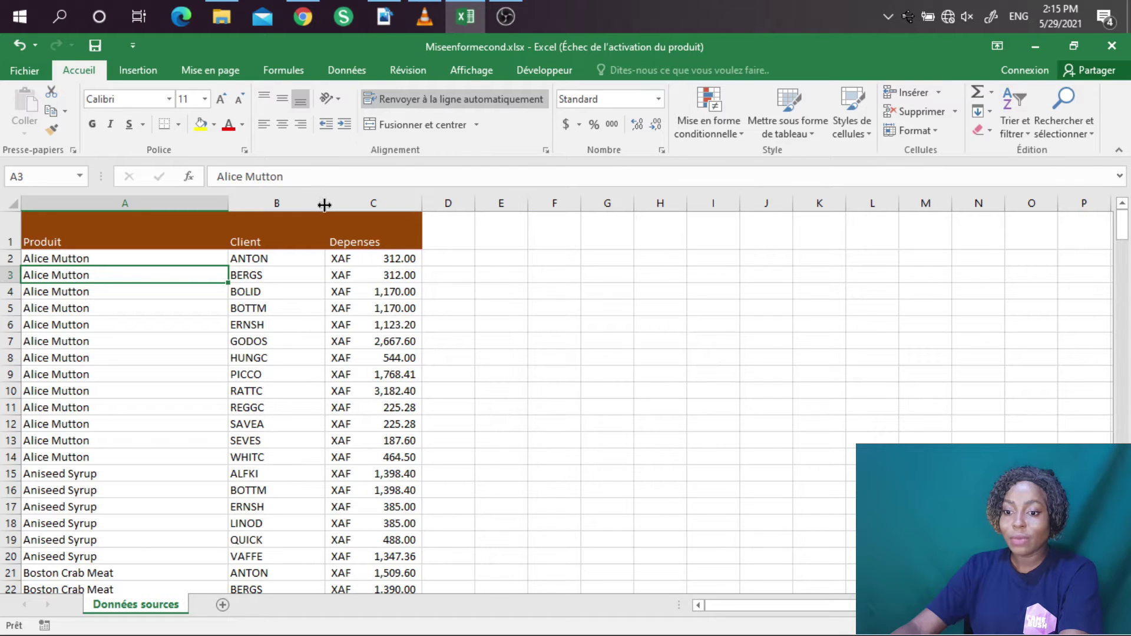
Set the width of the Client column (column B) to exactly 15.
left_click(290, 203)
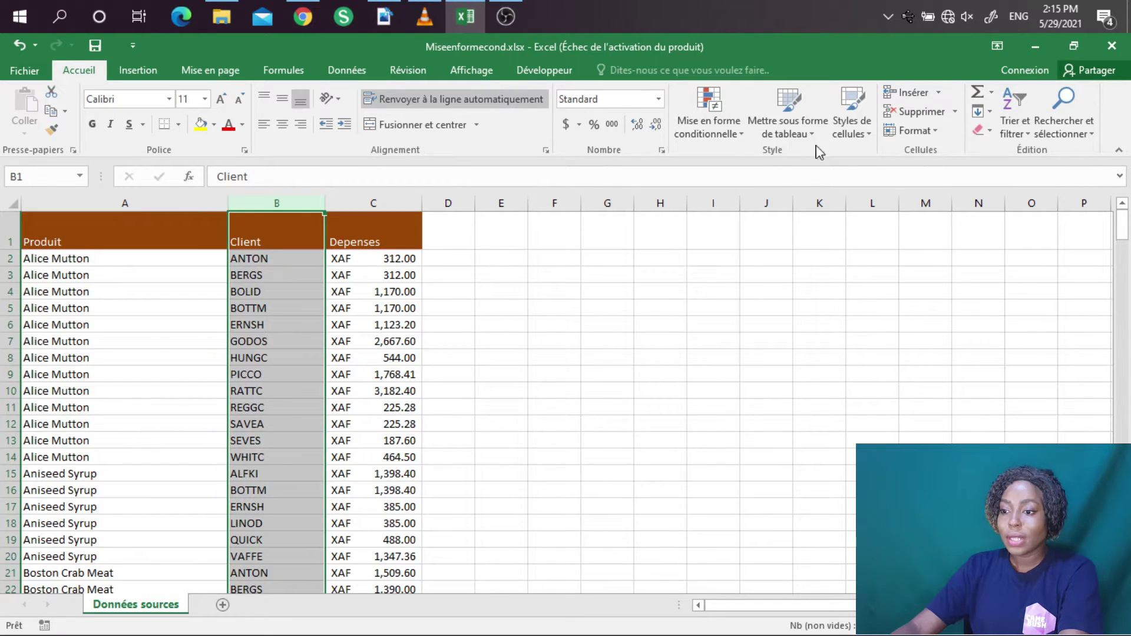
left_click(940, 130)
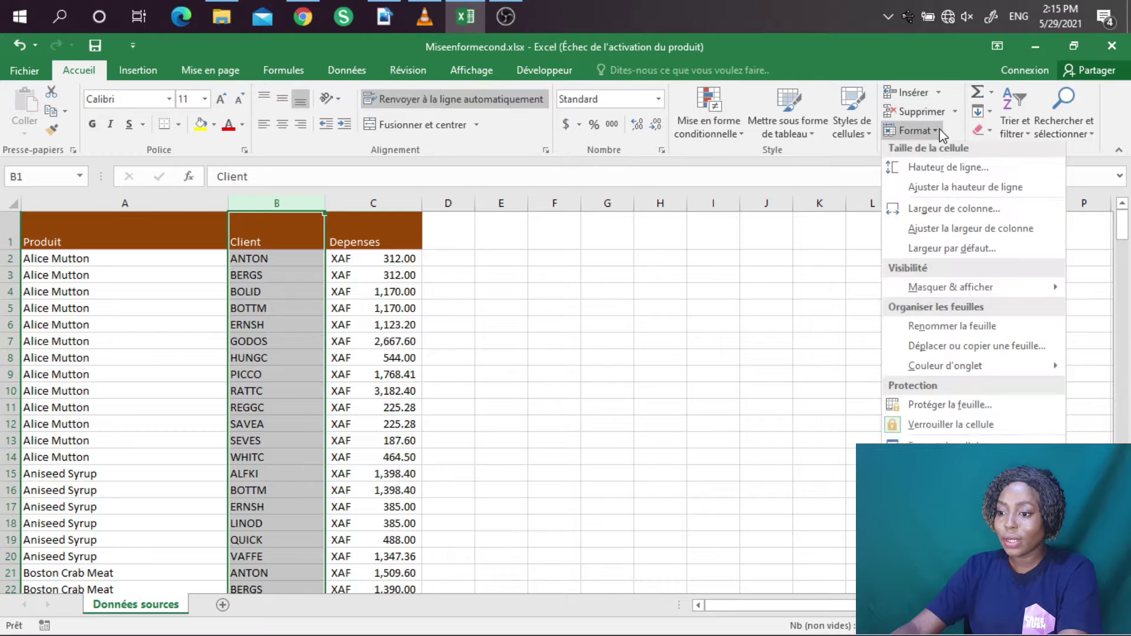
left_click(955, 212)
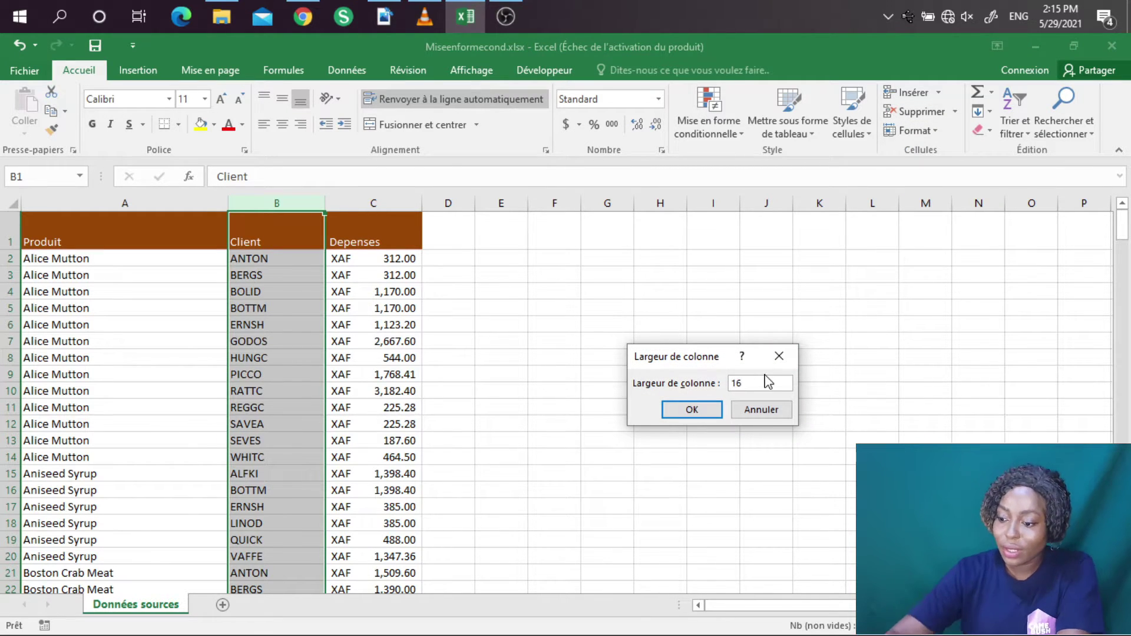
key("BackSpace")
type("5")
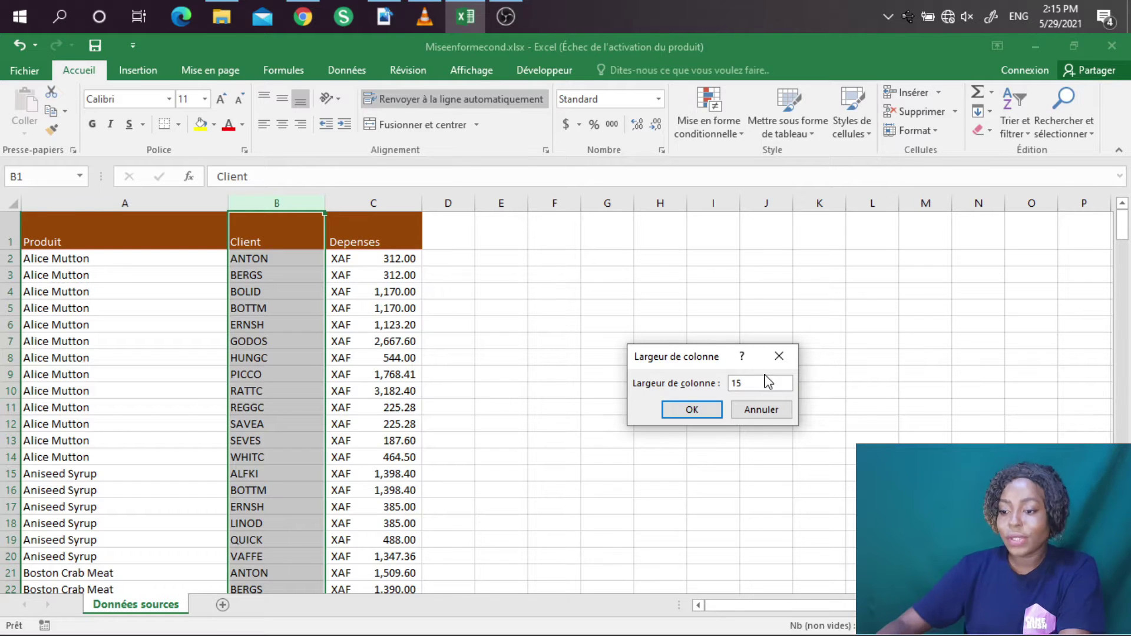
left_click(688, 410)
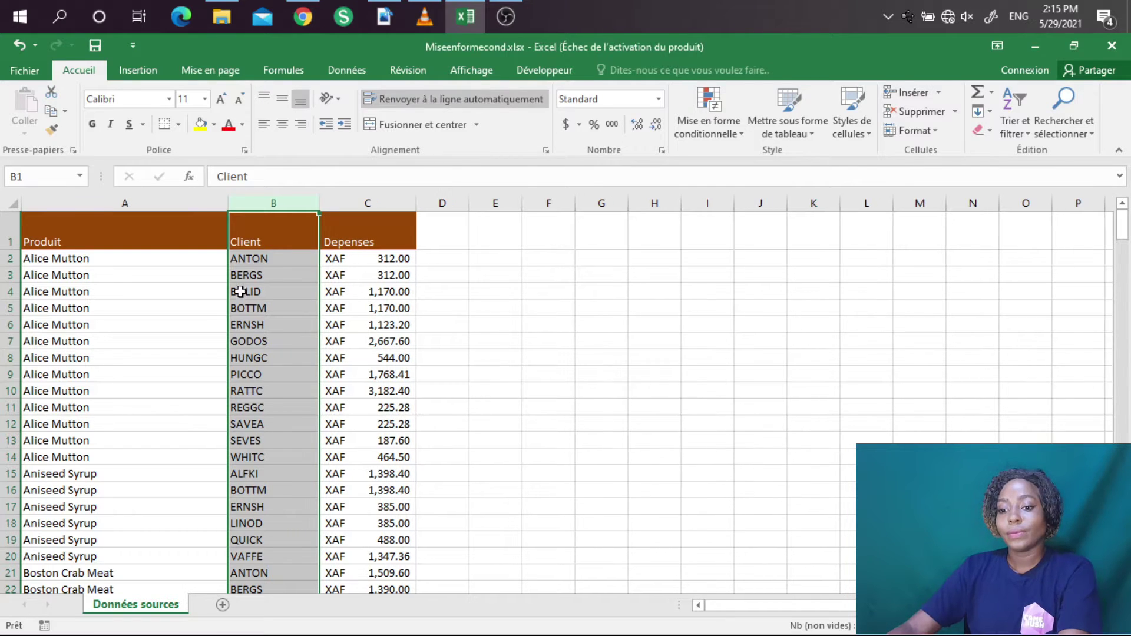
left_click_drag(322, 203, 321, 204)
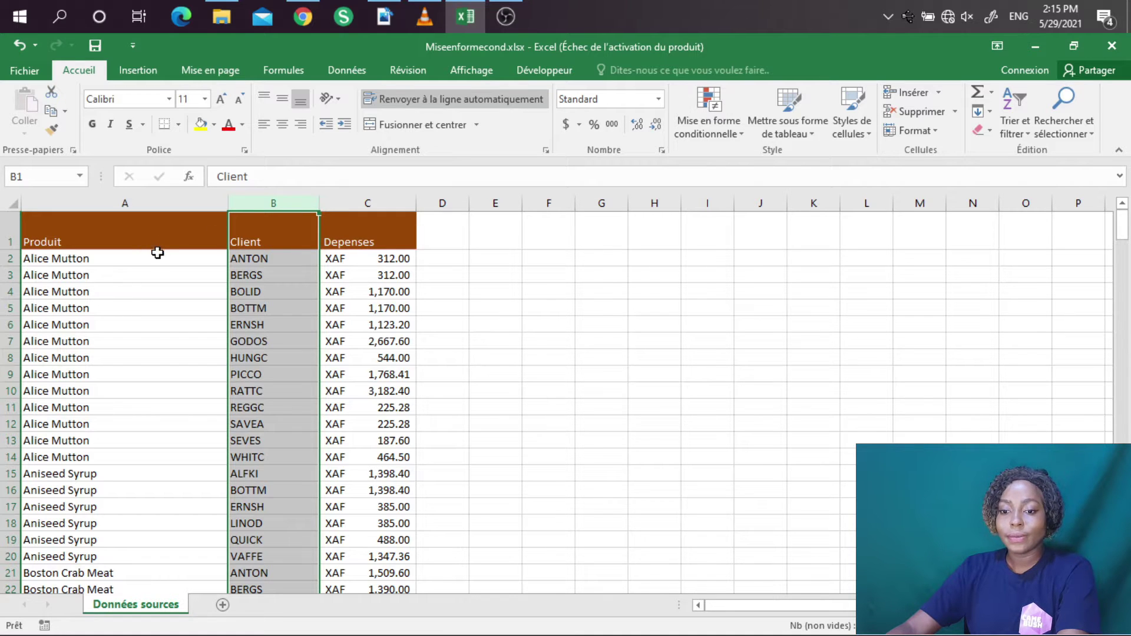
left_click(133, 259)
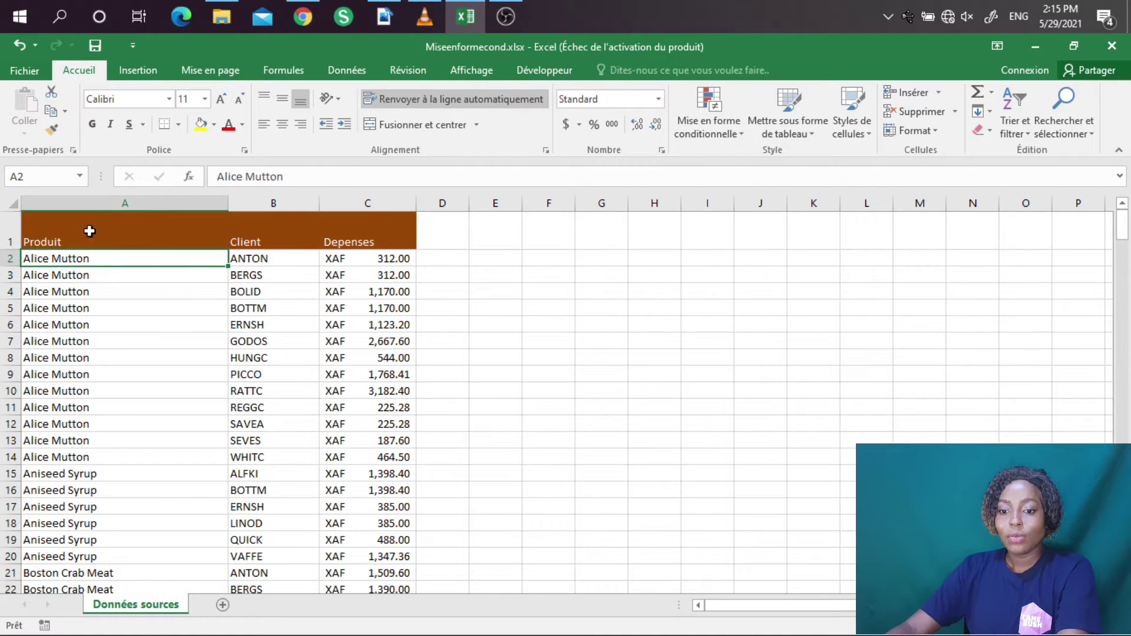
Format the headers in A1:C1 as bold, font size 14, centred both horizontally and vertically.
left_click_drag(90, 231, 347, 231)
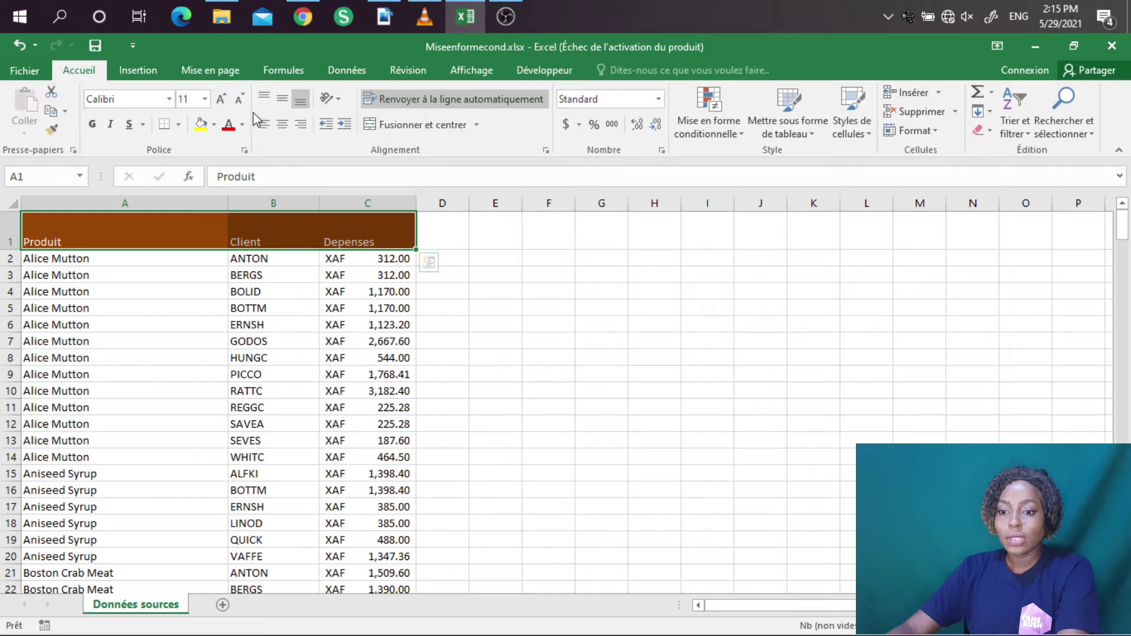
left_click(282, 99)
left_click(282, 125)
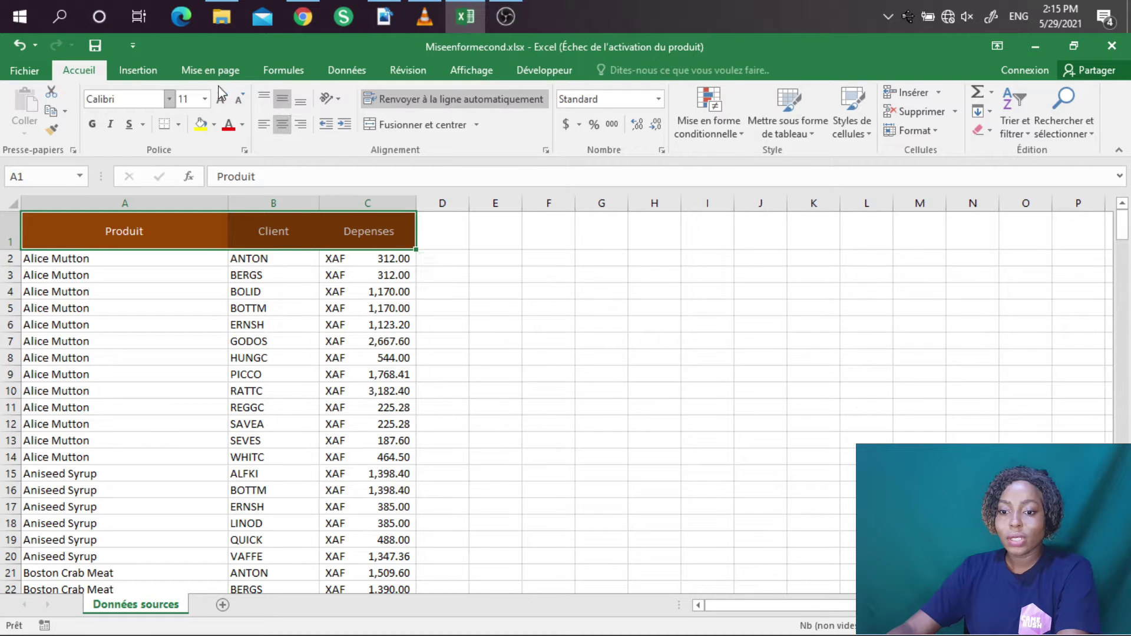
left_click(204, 99)
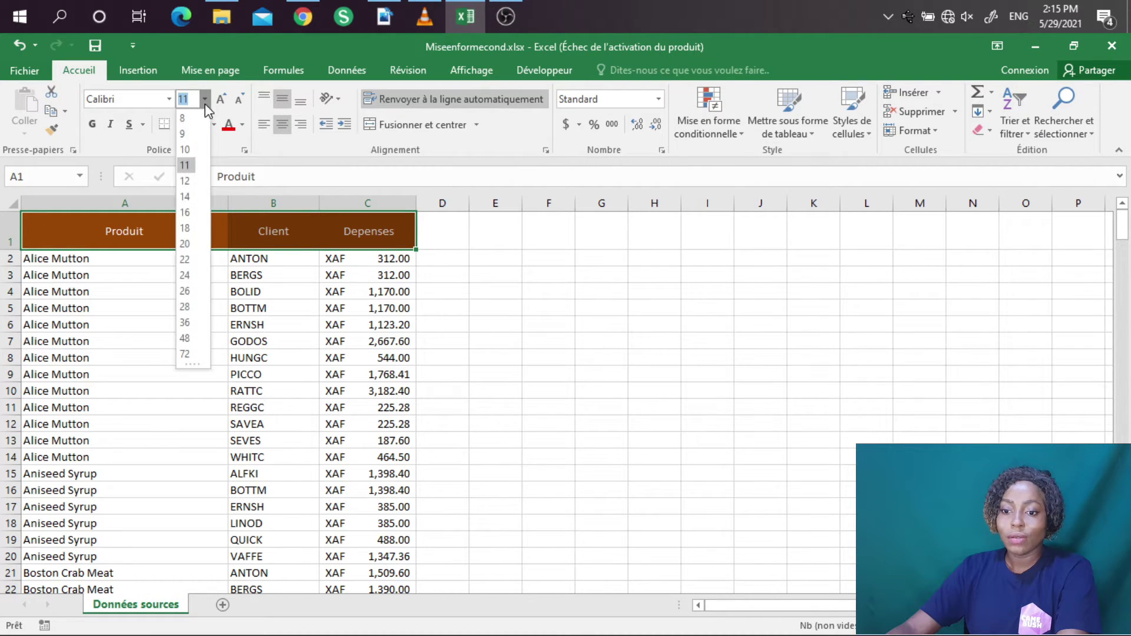
left_click(186, 196)
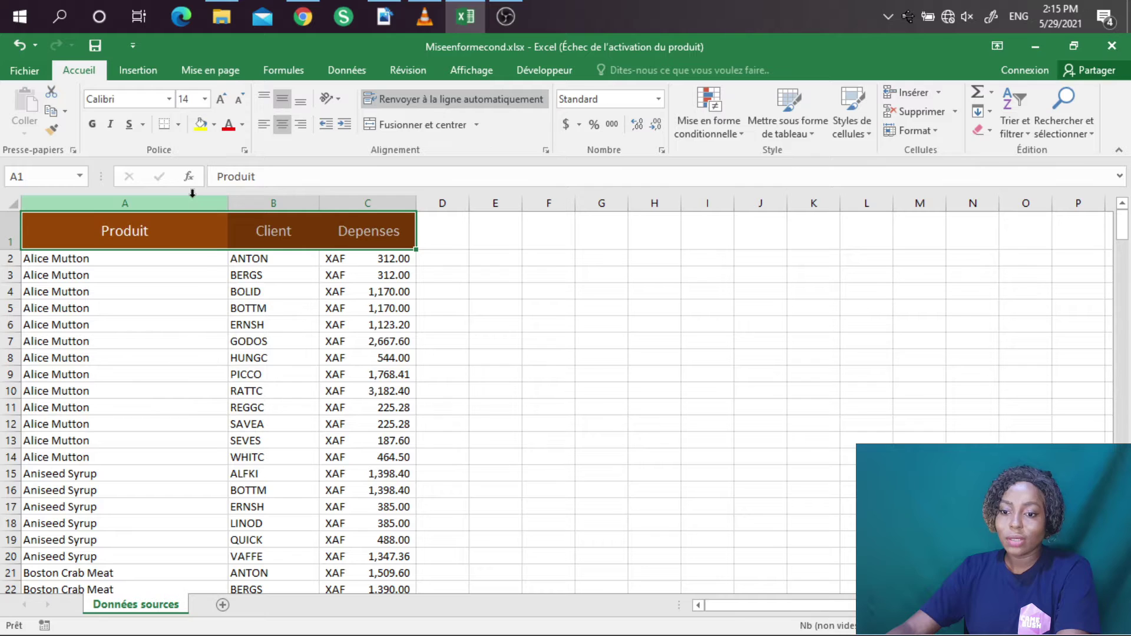
left_click(96, 131)
left_click(157, 260)
left_click(317, 383)
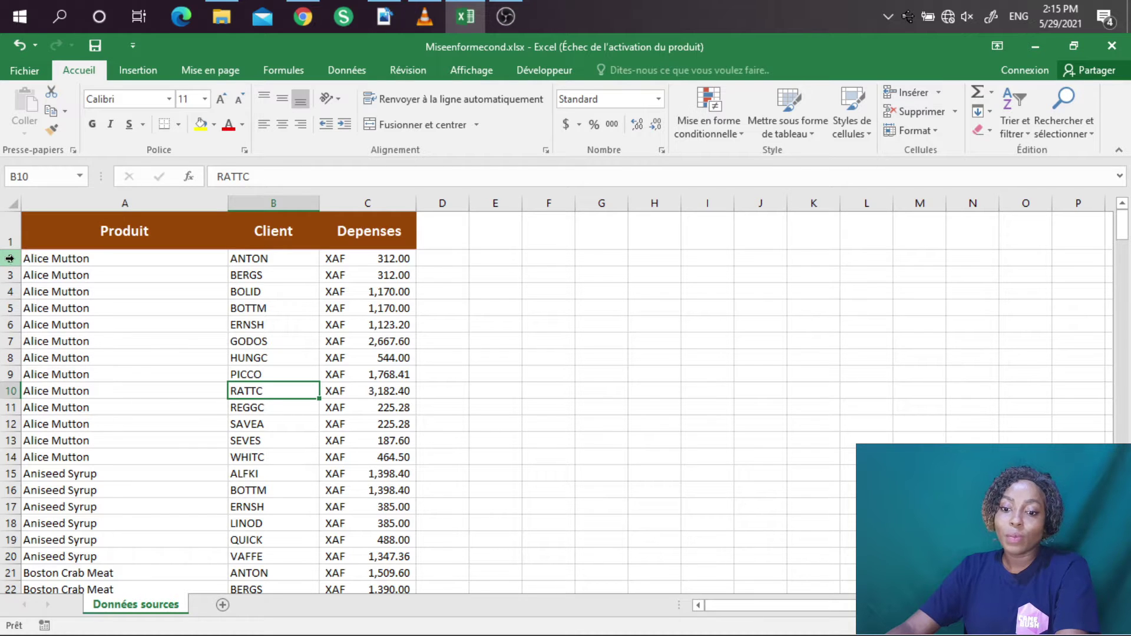
Set the height of rows 2 to 14, the Alice Mutton entries, to 18.
left_click_drag(10, 258, 25, 564)
left_click_drag(27, 450, 27, 451)
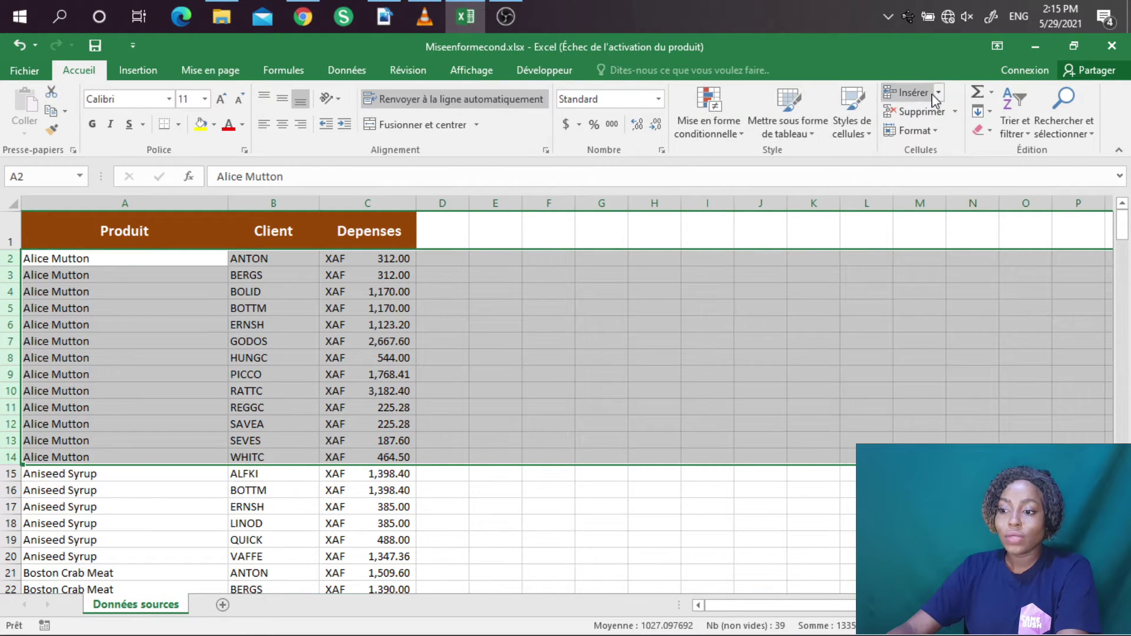
left_click(935, 130)
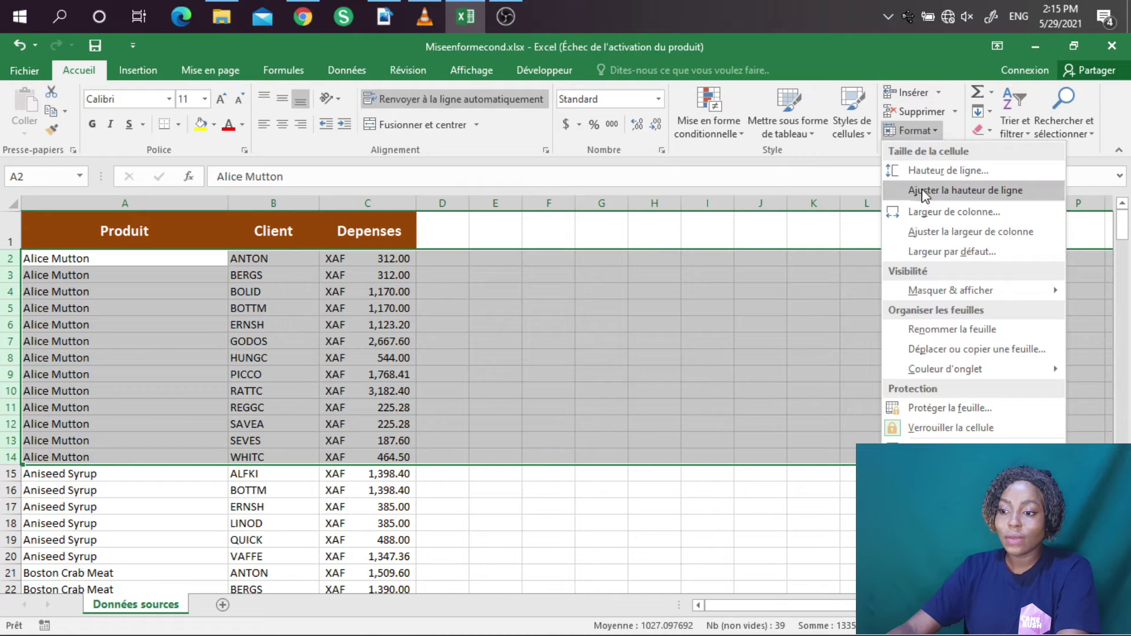
left_click(946, 171)
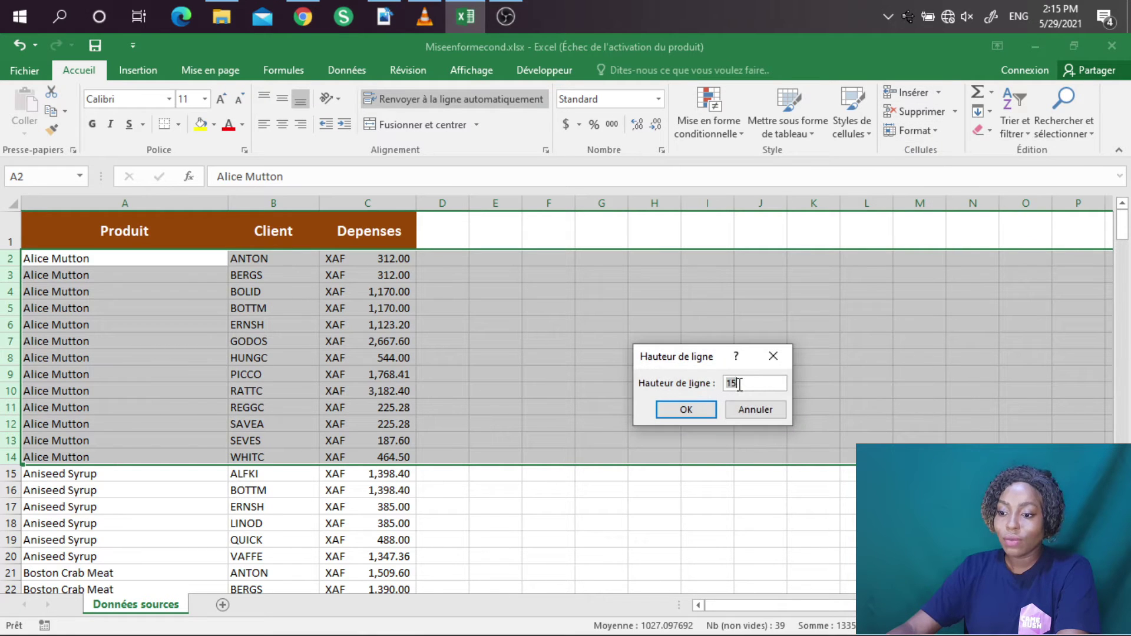
key("BackSpace")
type("8")
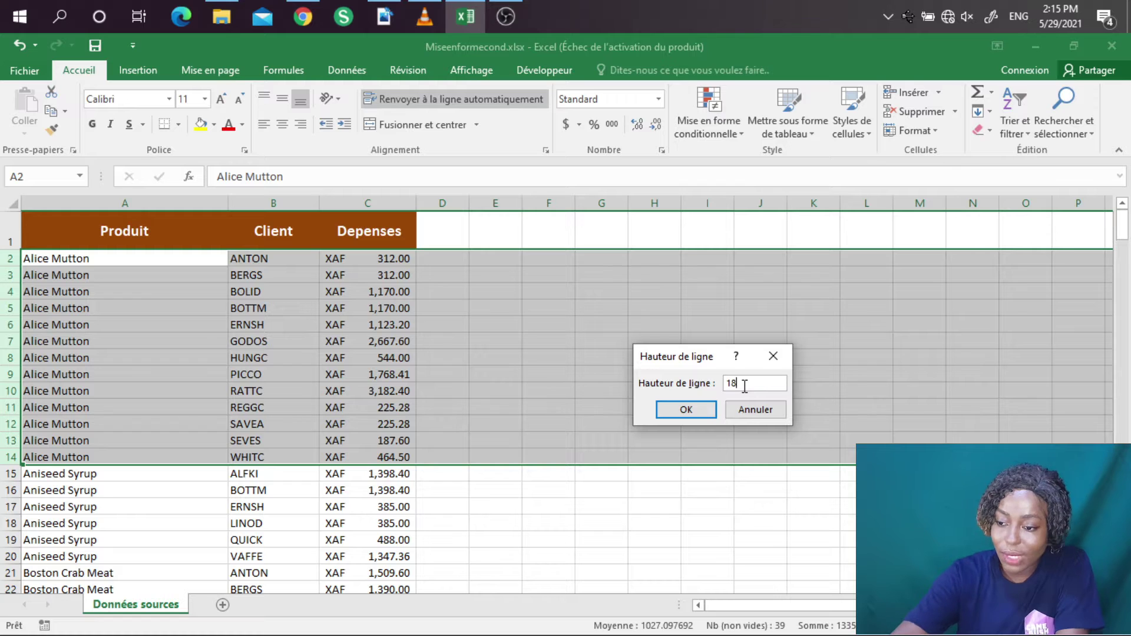
left_click(683, 411)
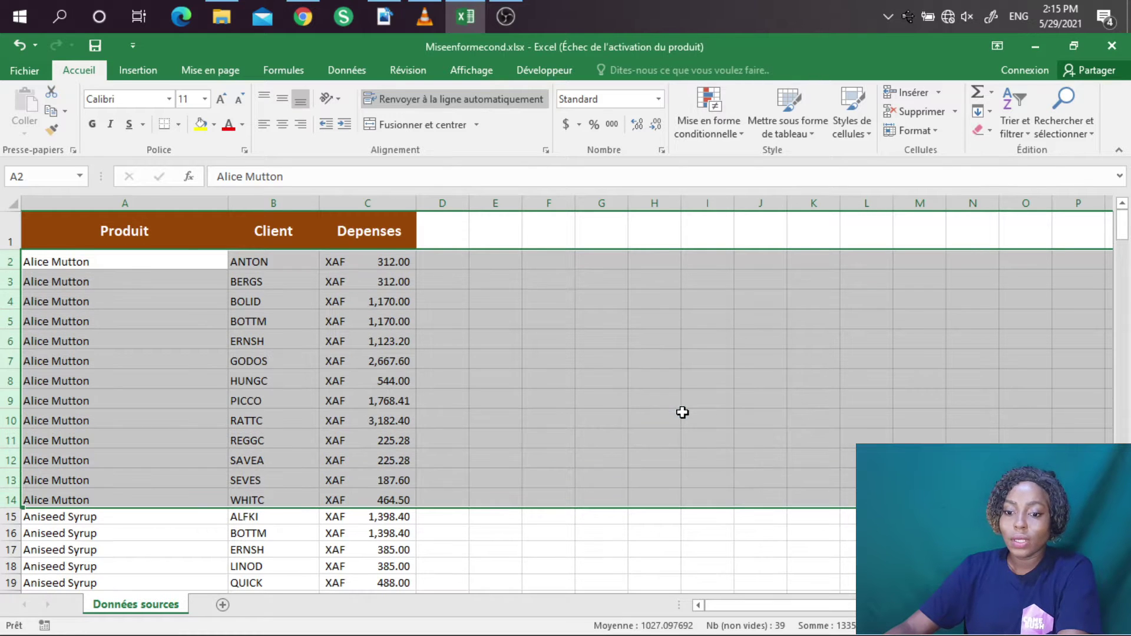
left_click(135, 532)
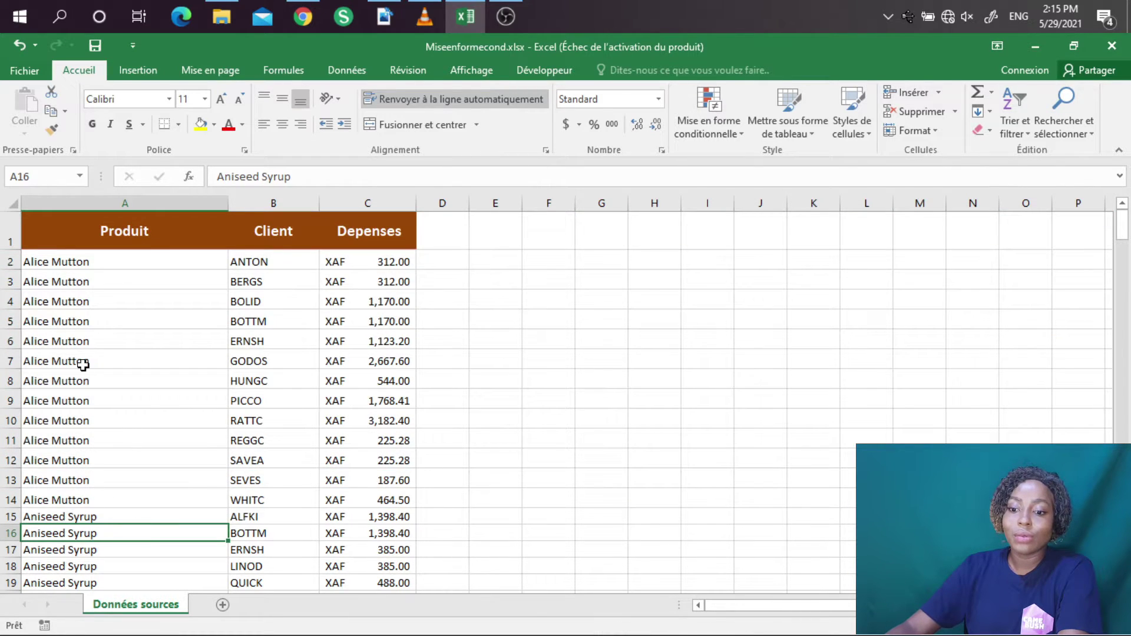
left_click(71, 264)
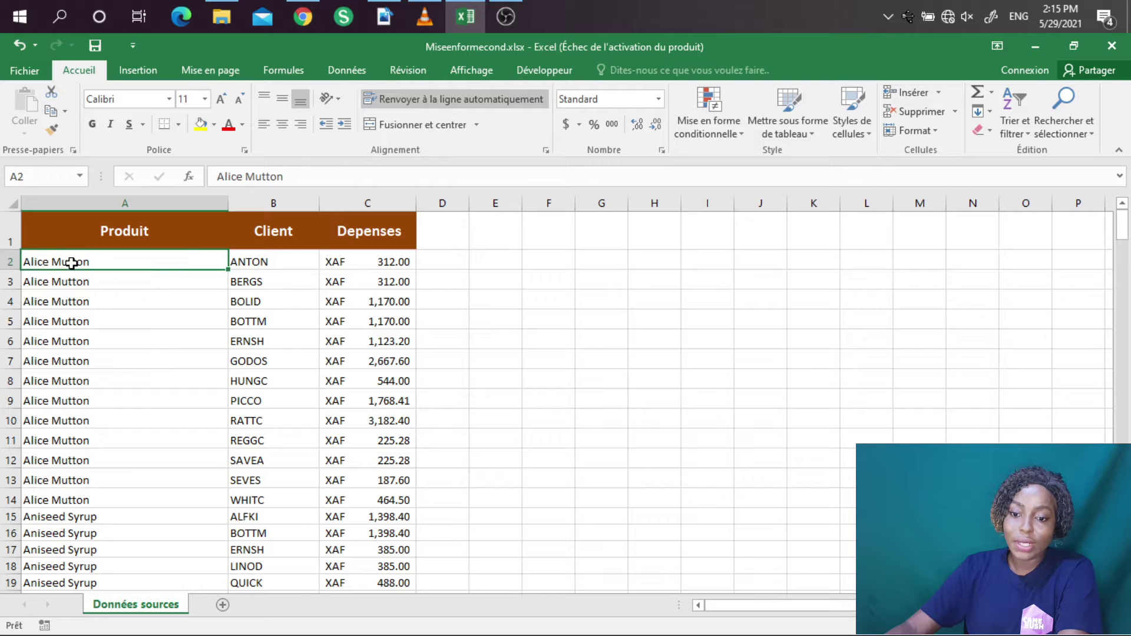
left_click(90, 477)
left_click(91, 504)
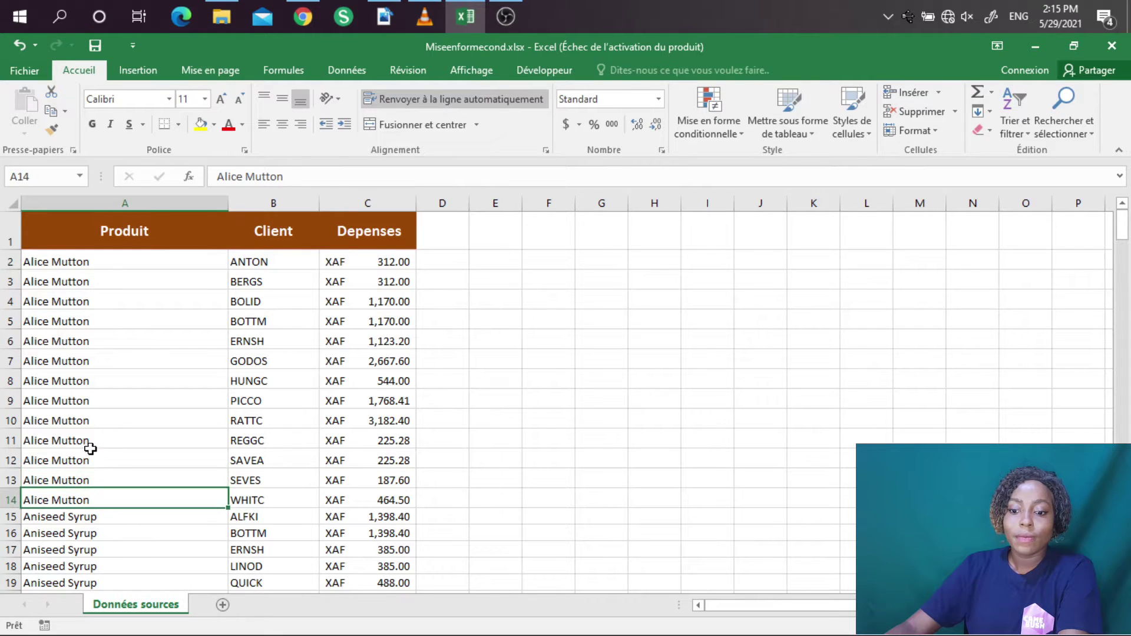
left_click(111, 380)
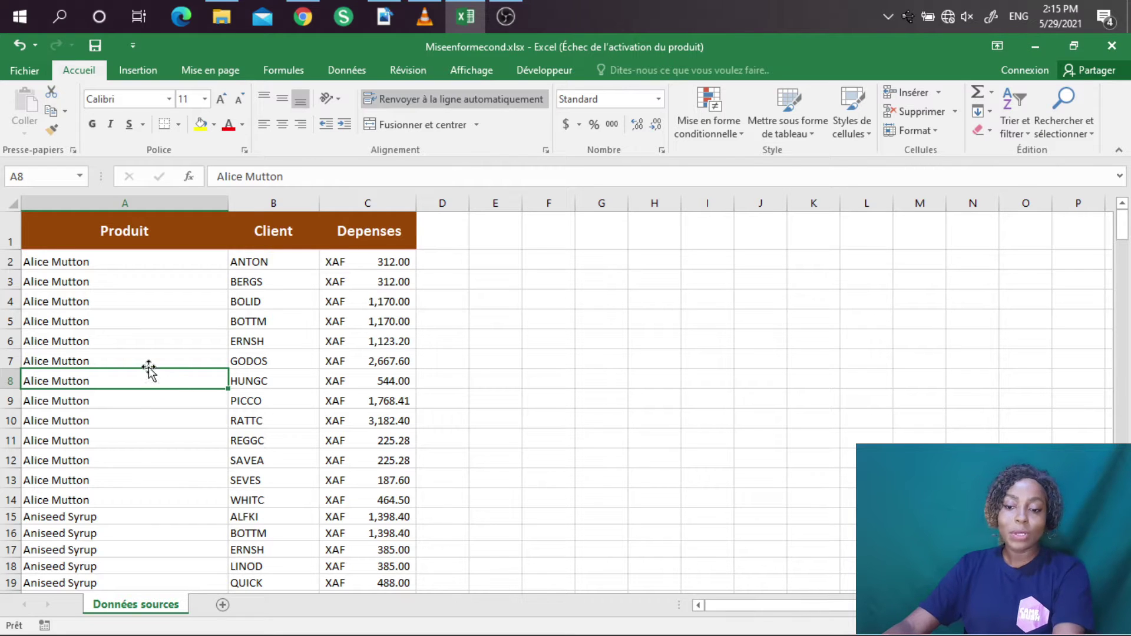
left_click(116, 341)
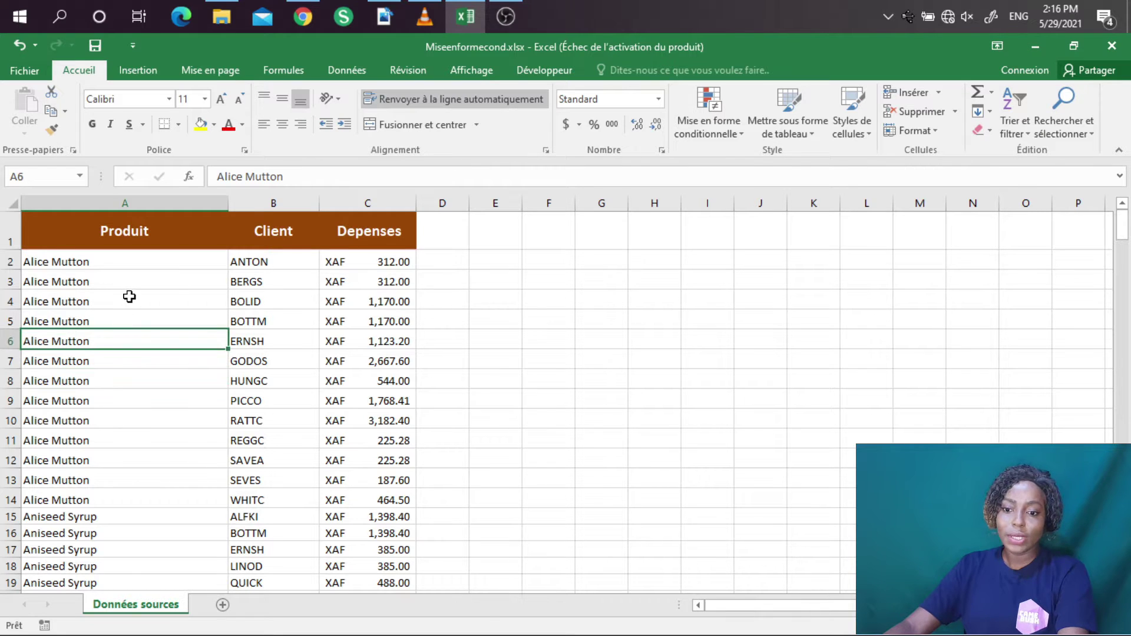
left_click(129, 296)
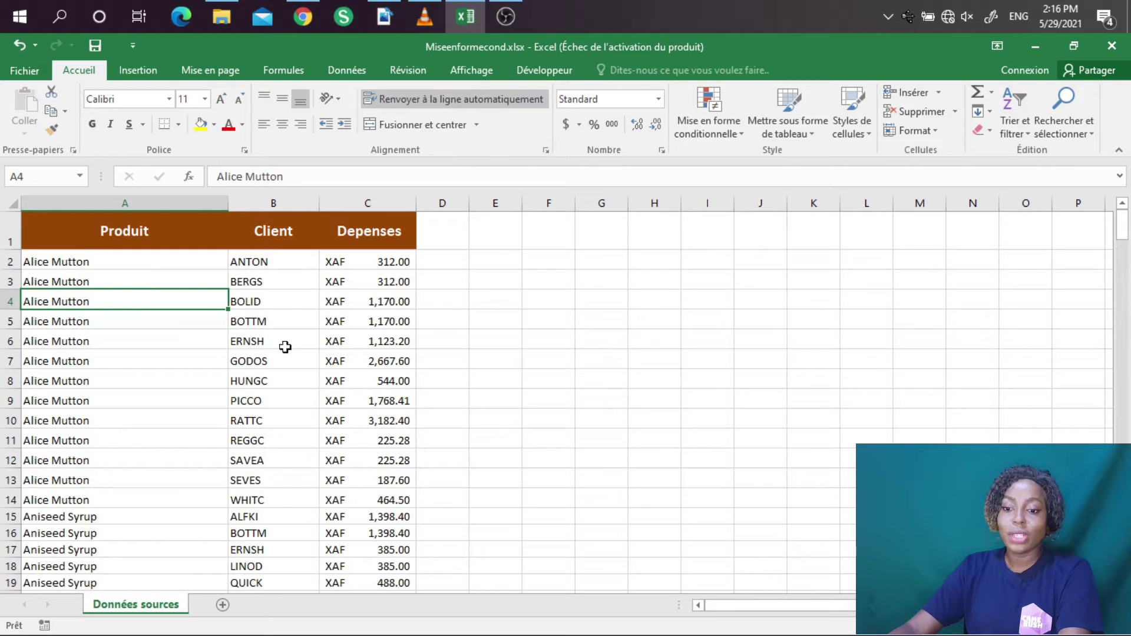
Copy the whole table A1:C278 and paste it transposed below the data, starting at cell A282.
left_click(75, 228)
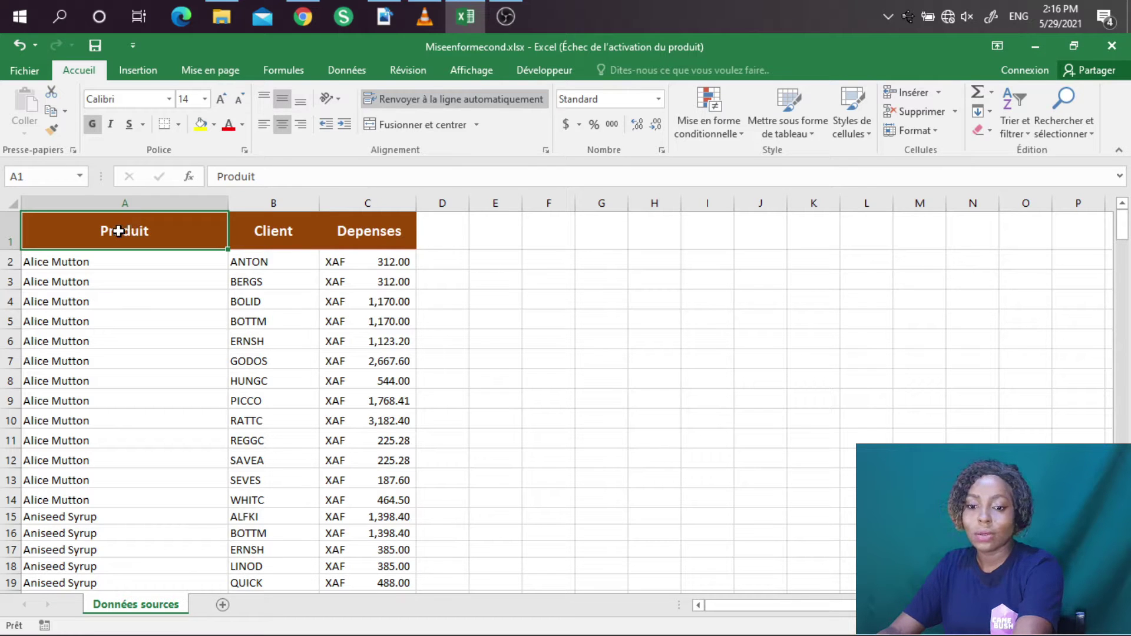
key("ctrl+shift+End")
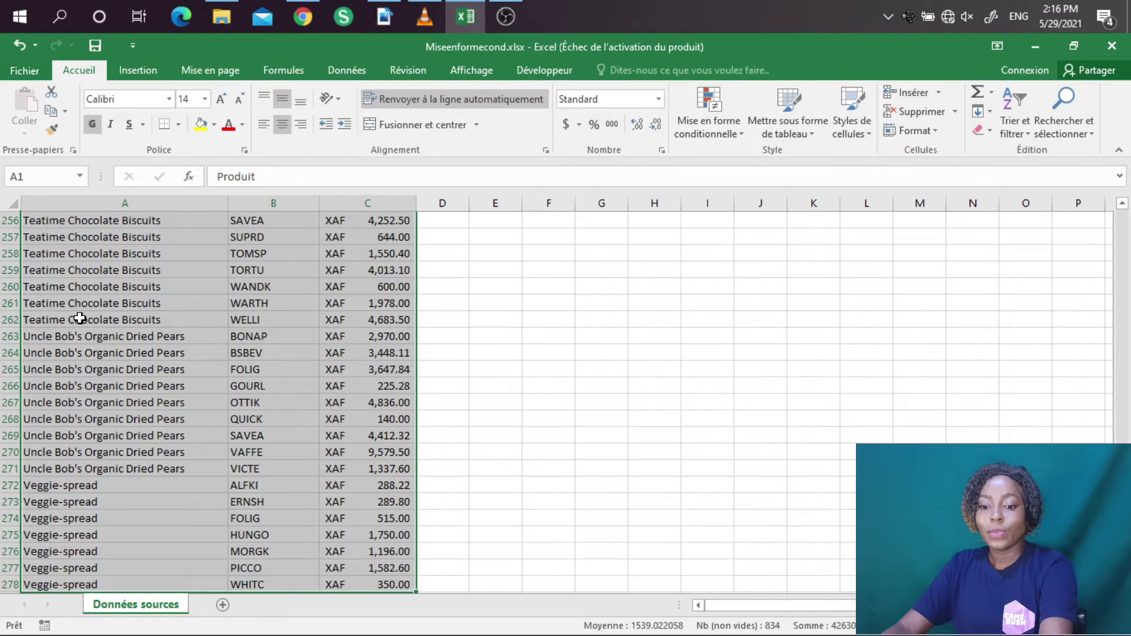
key("ctrl+c")
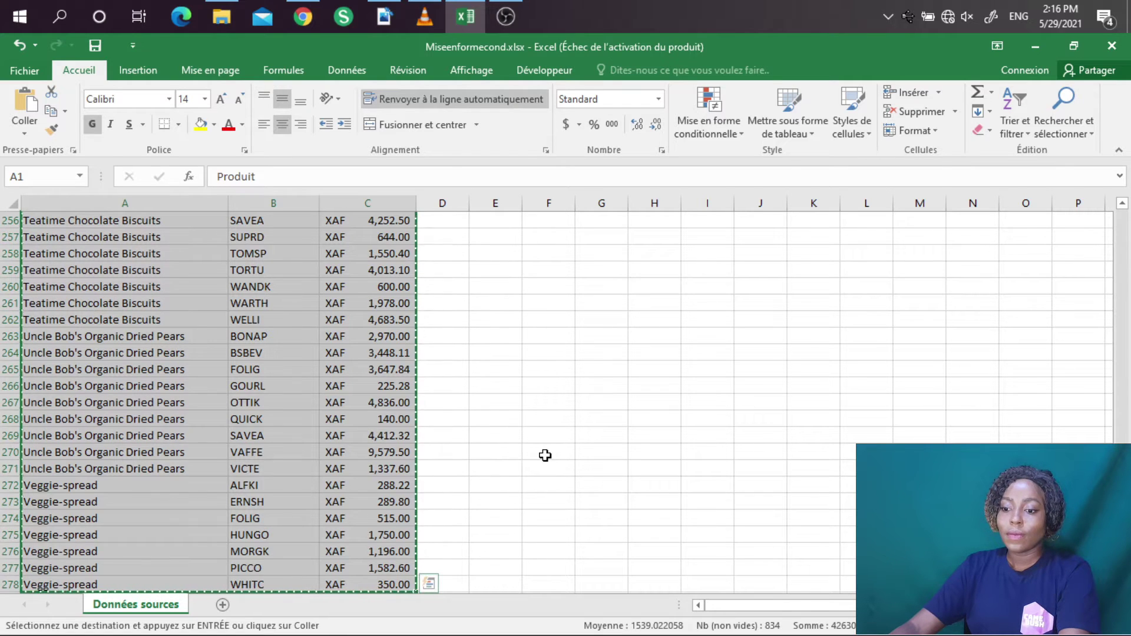
scroll(403, 509, "down", 2)
scroll(402, 509, "down", 1)
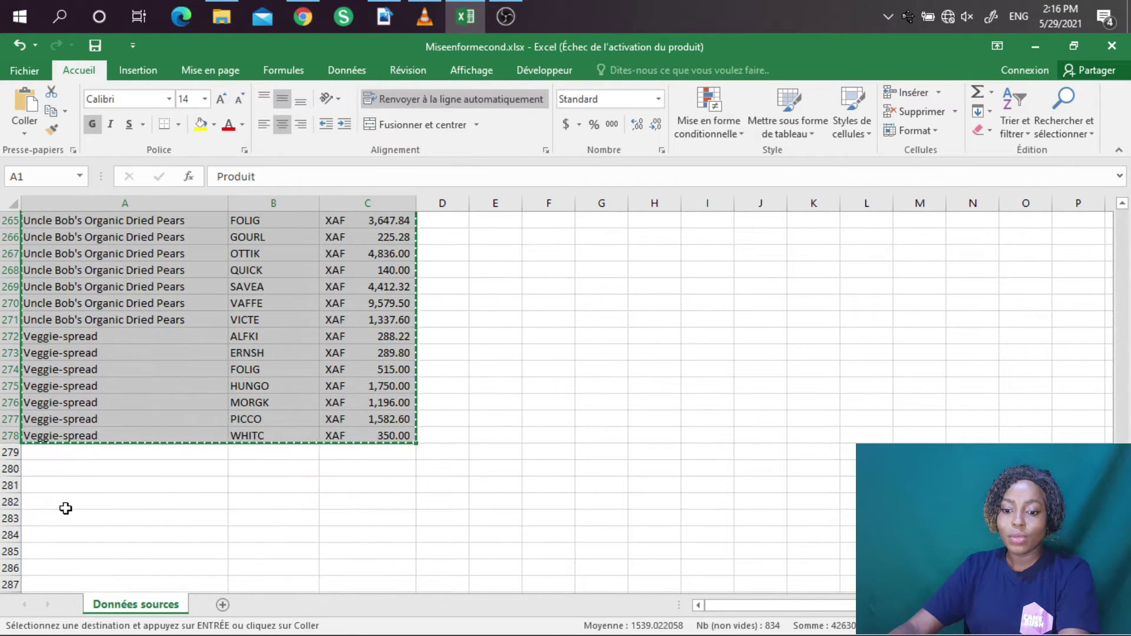
left_click(103, 506)
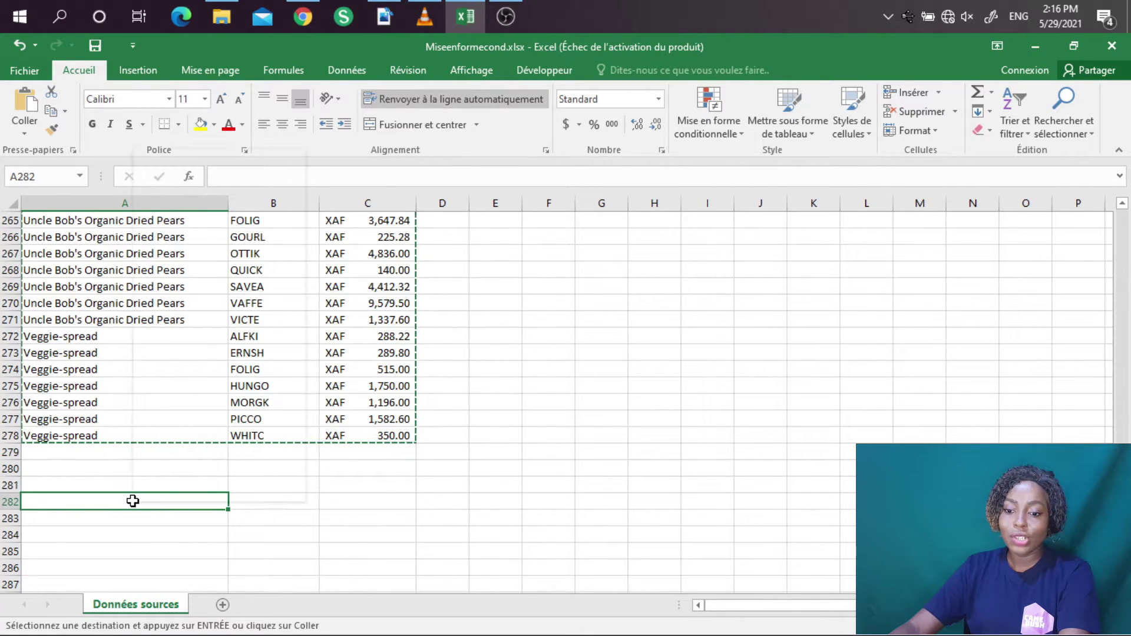
right_click(133, 501)
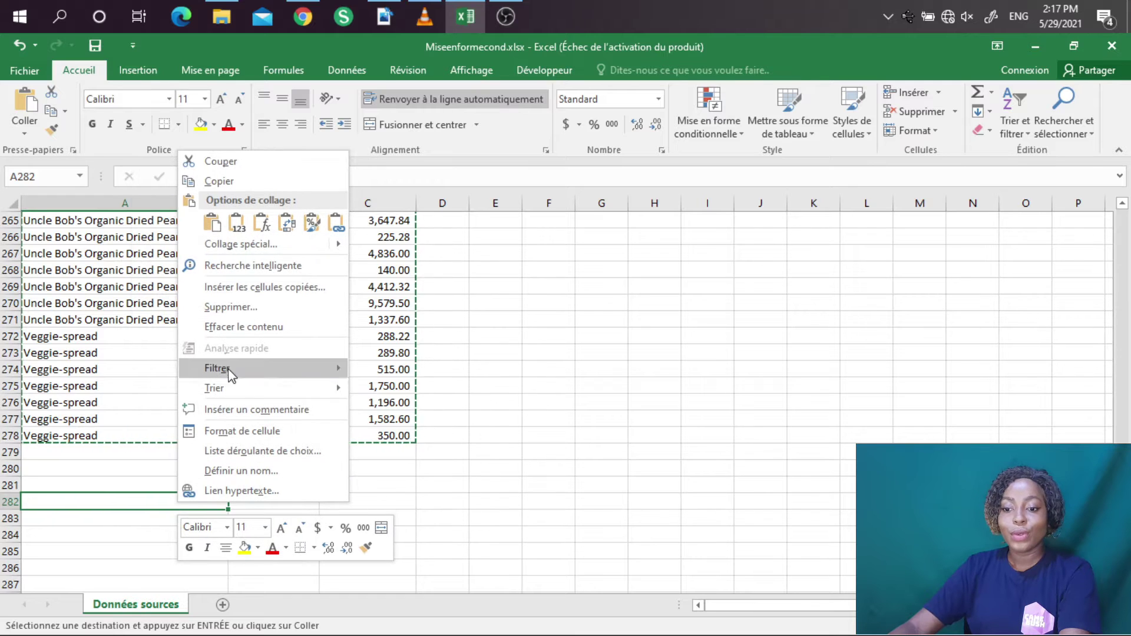
mouse_move(296, 246)
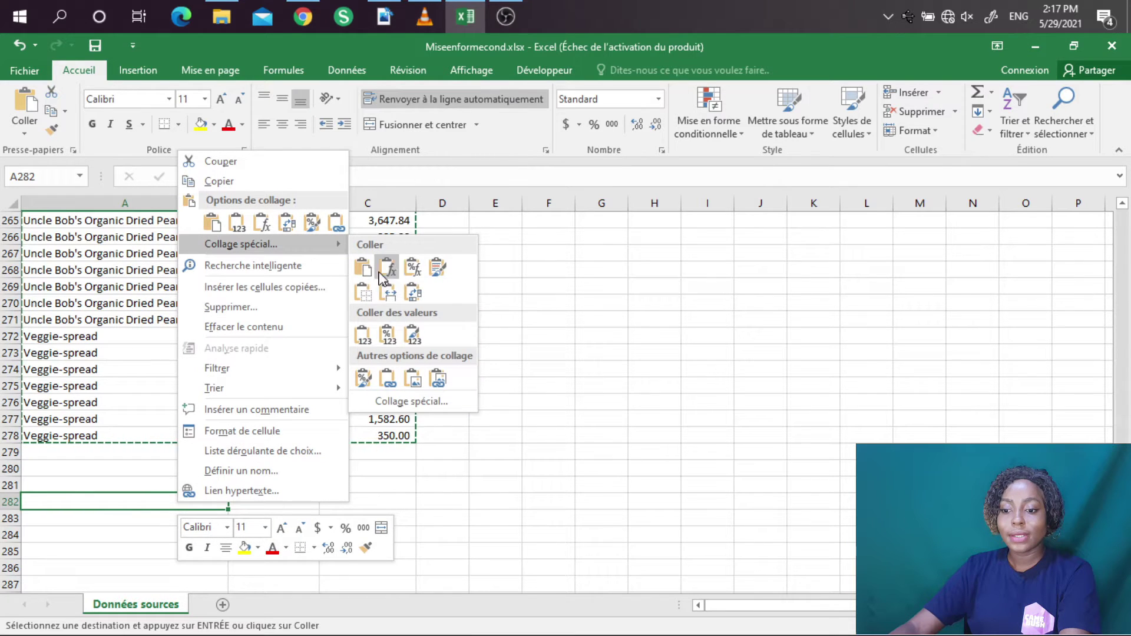
left_click(399, 396)
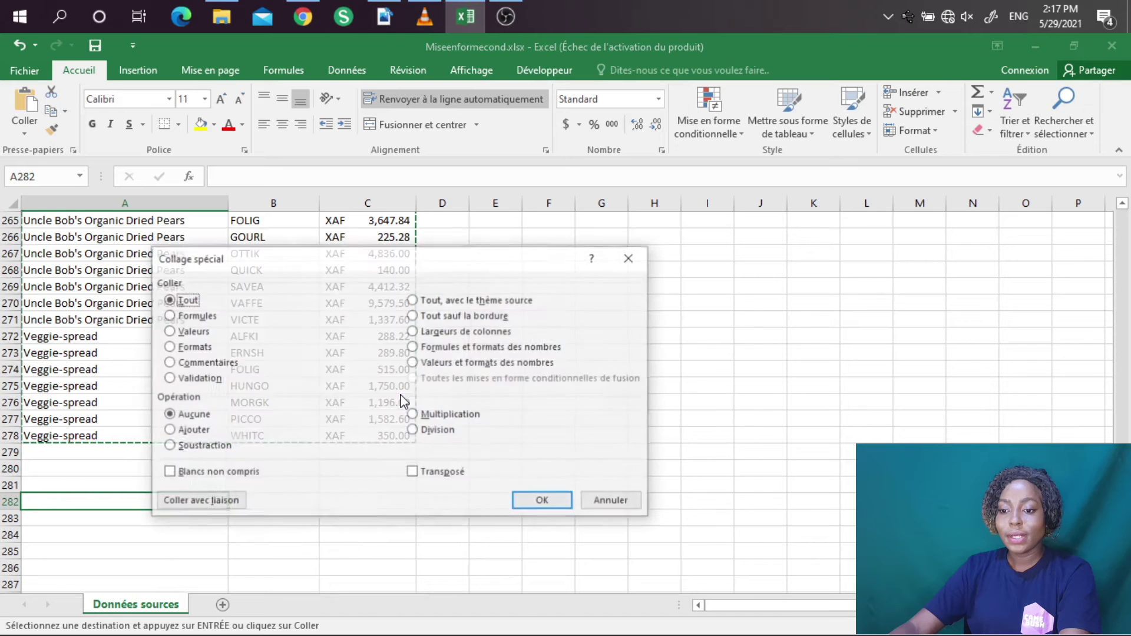
left_click(413, 474)
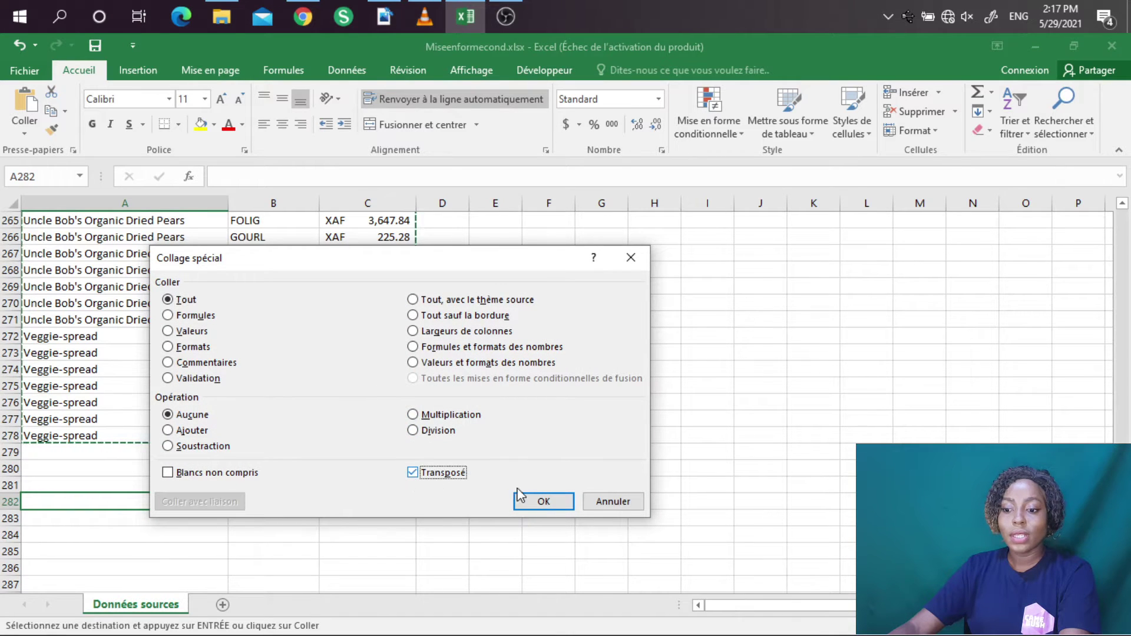
left_click(533, 501)
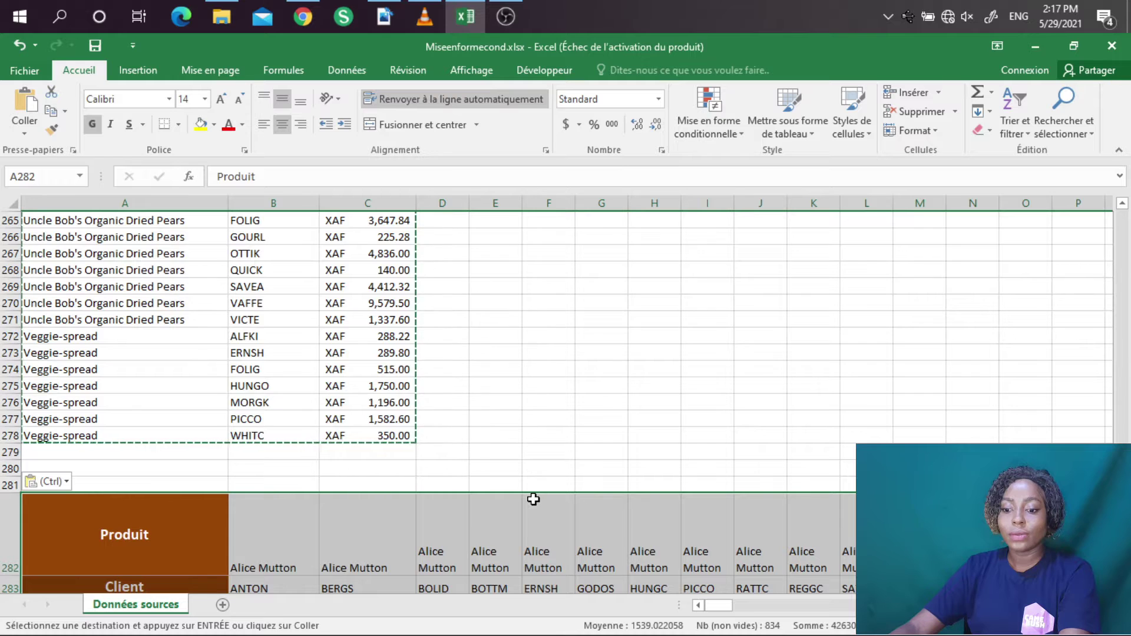
scroll(534, 500, "down", 3)
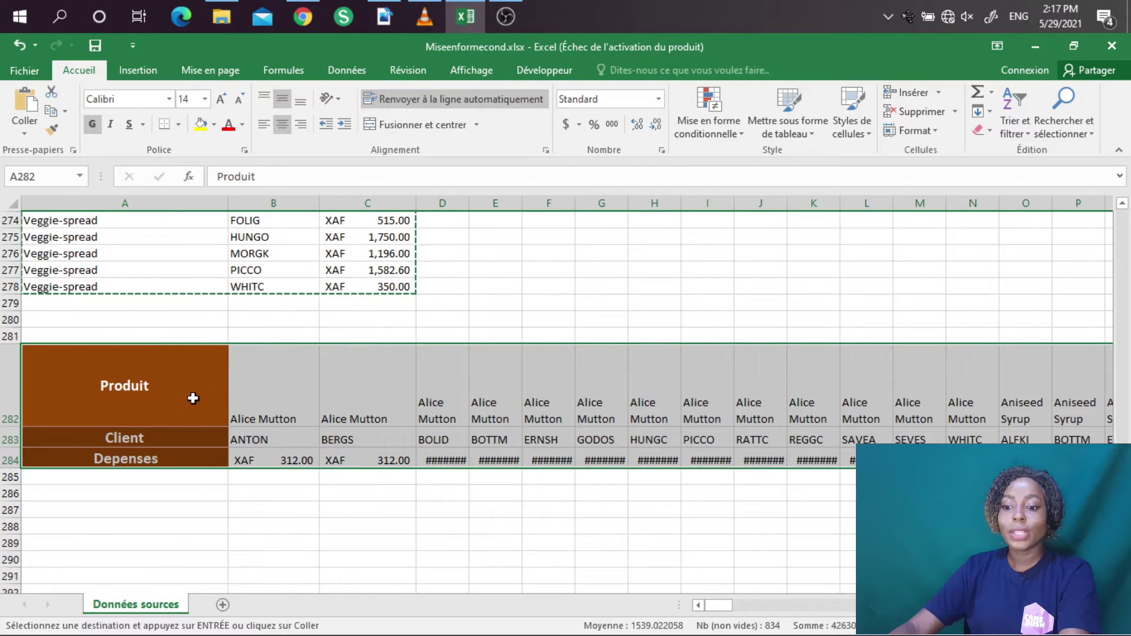
Examine the Depenses cells in row 284 of the transposed table, from column D to column J.
left_click(254, 503)
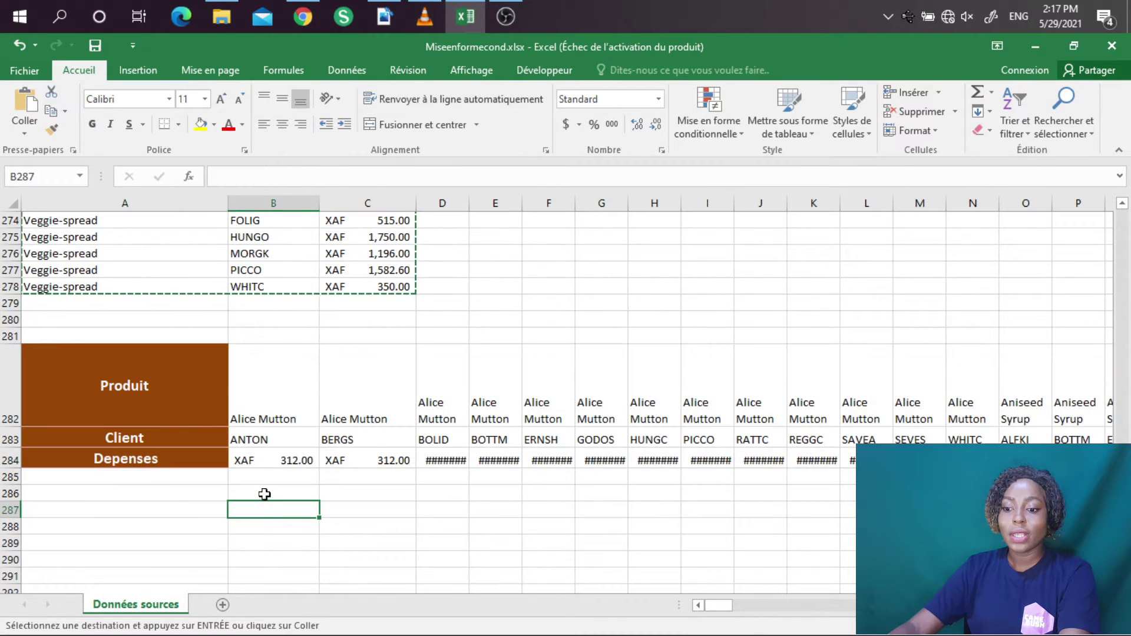
left_click(453, 462)
left_click(501, 461)
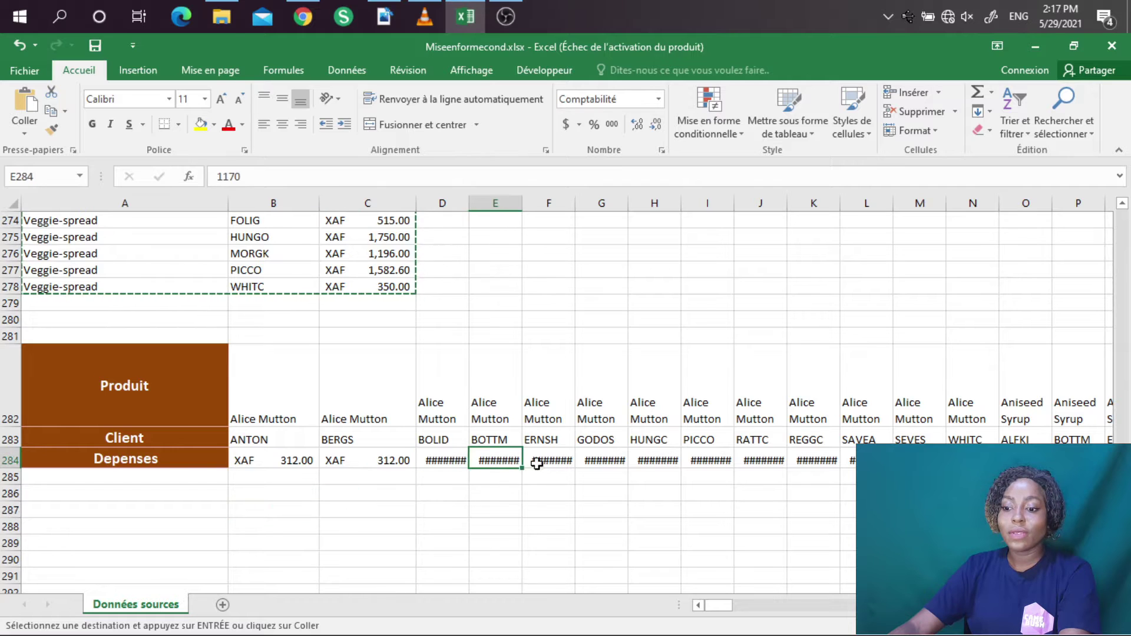
left_click(554, 465)
left_click(606, 464)
left_click(651, 461)
left_click(714, 459)
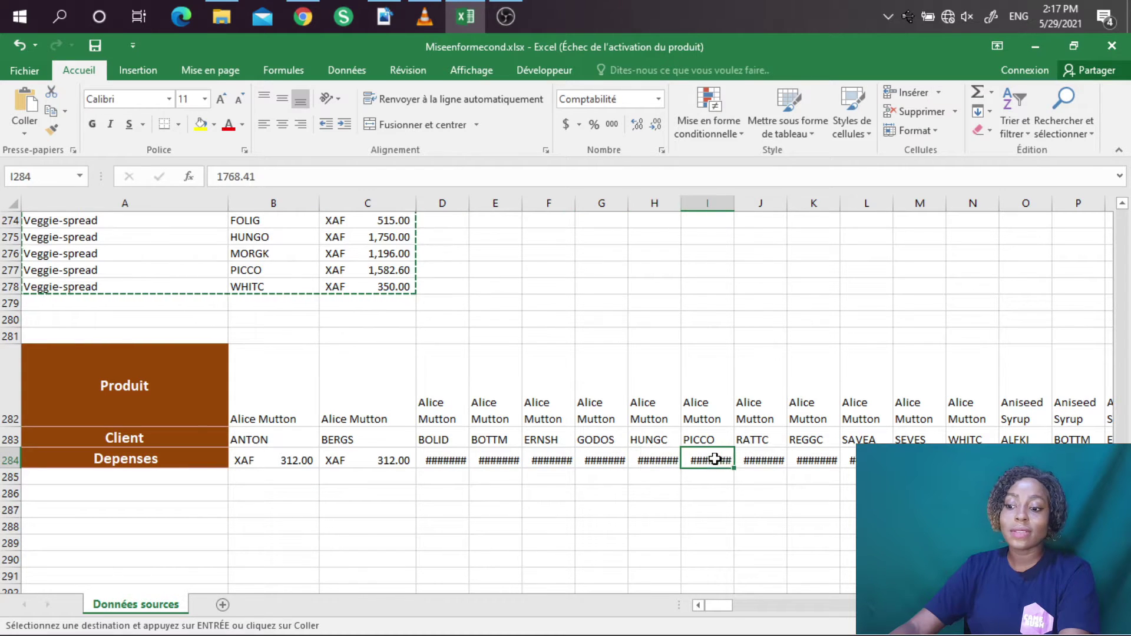
left_click(777, 460)
left_click(442, 457)
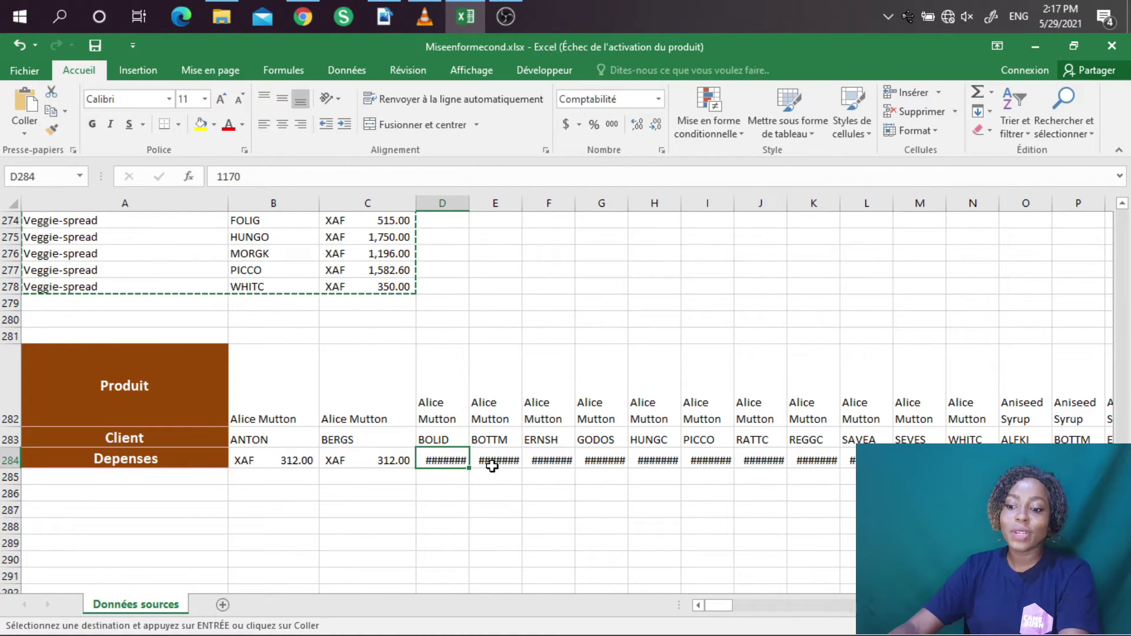
left_click(492, 466)
left_click(532, 464)
left_click(636, 467)
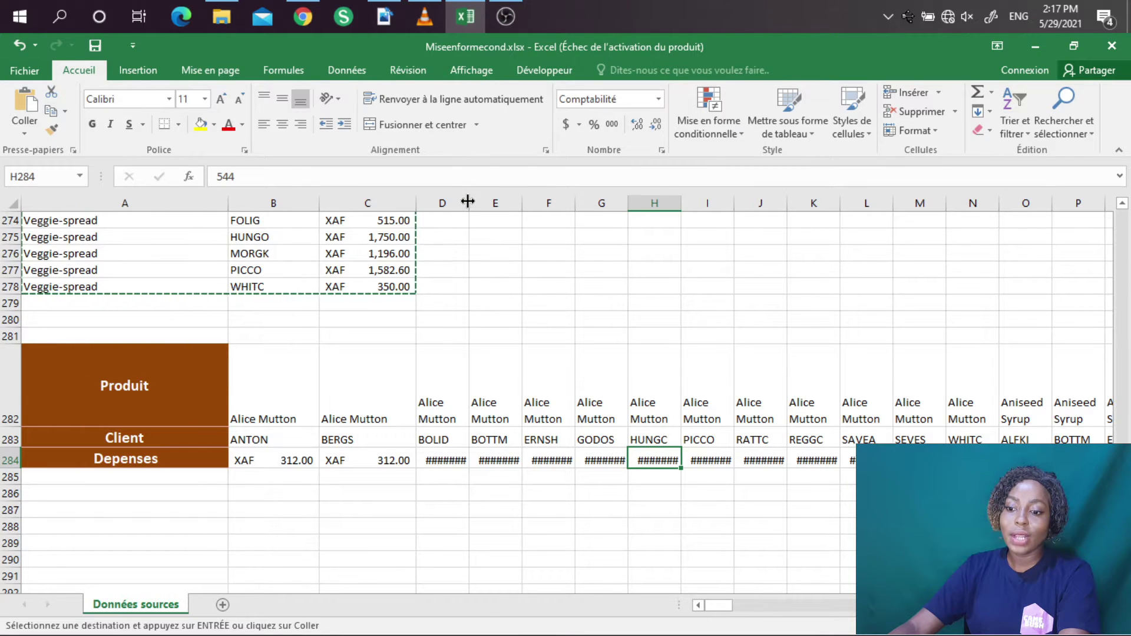
Widen columns D, E and F to fit the transposed expense amounts, and return to cell A1 with the copy selection cleared.
left_click_drag(468, 201, 494, 201)
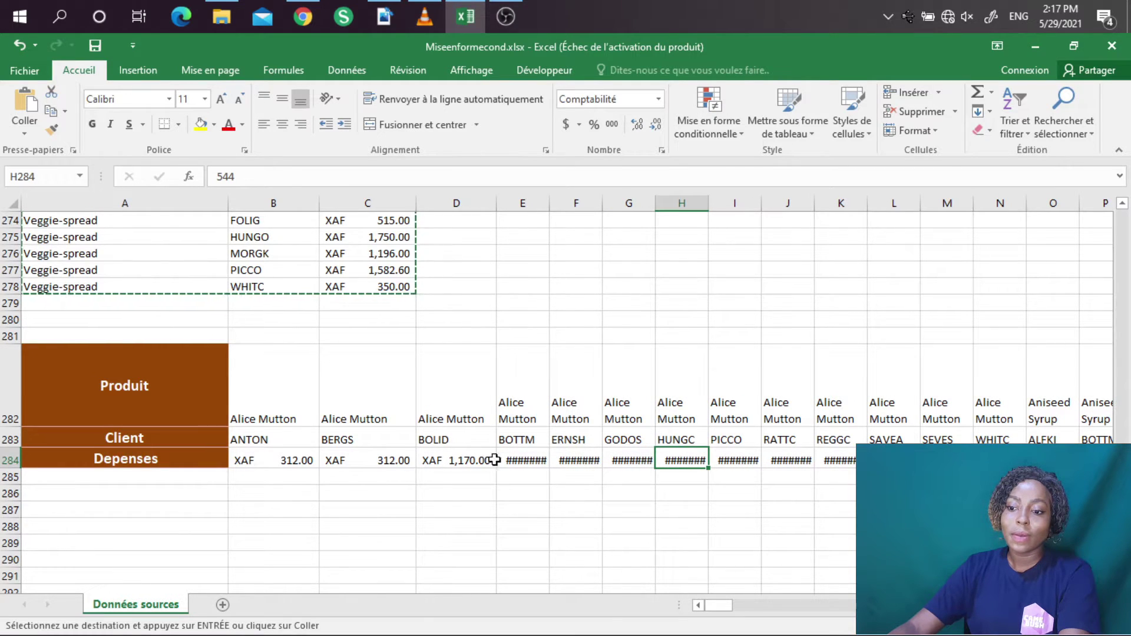
double_click(548, 204)
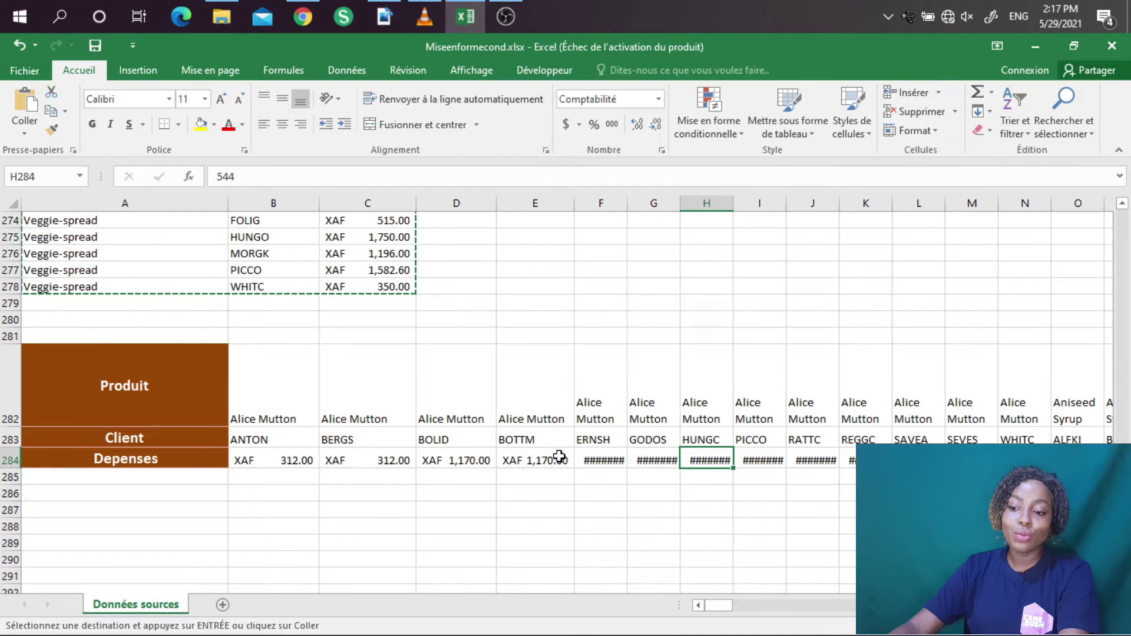
double_click(623, 203)
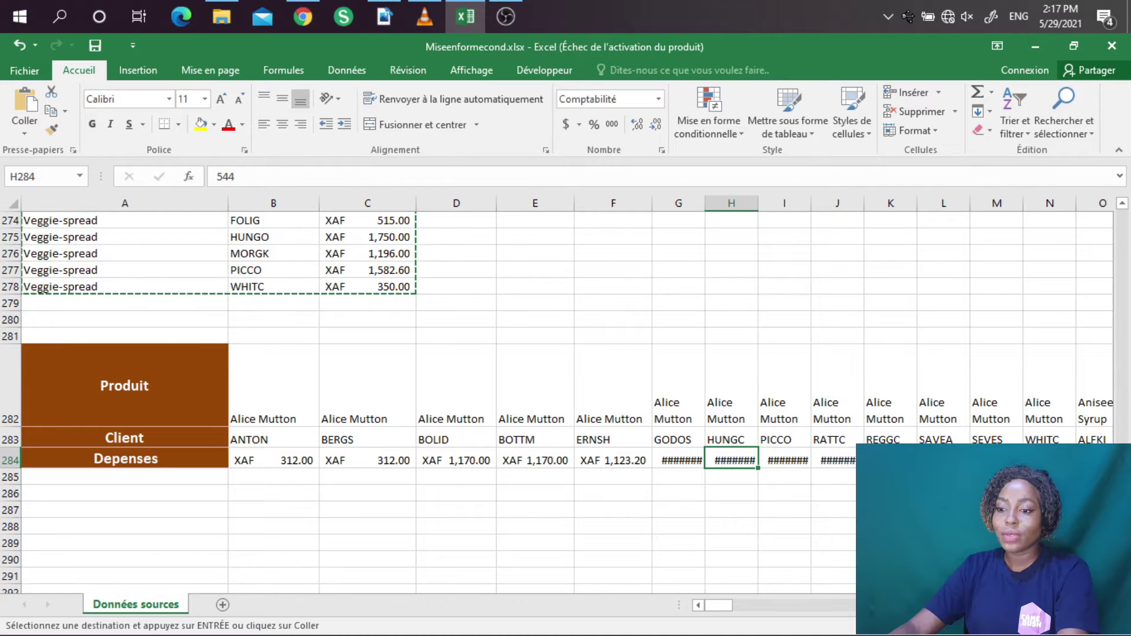
key("ctrl+Home")
key("Escape")
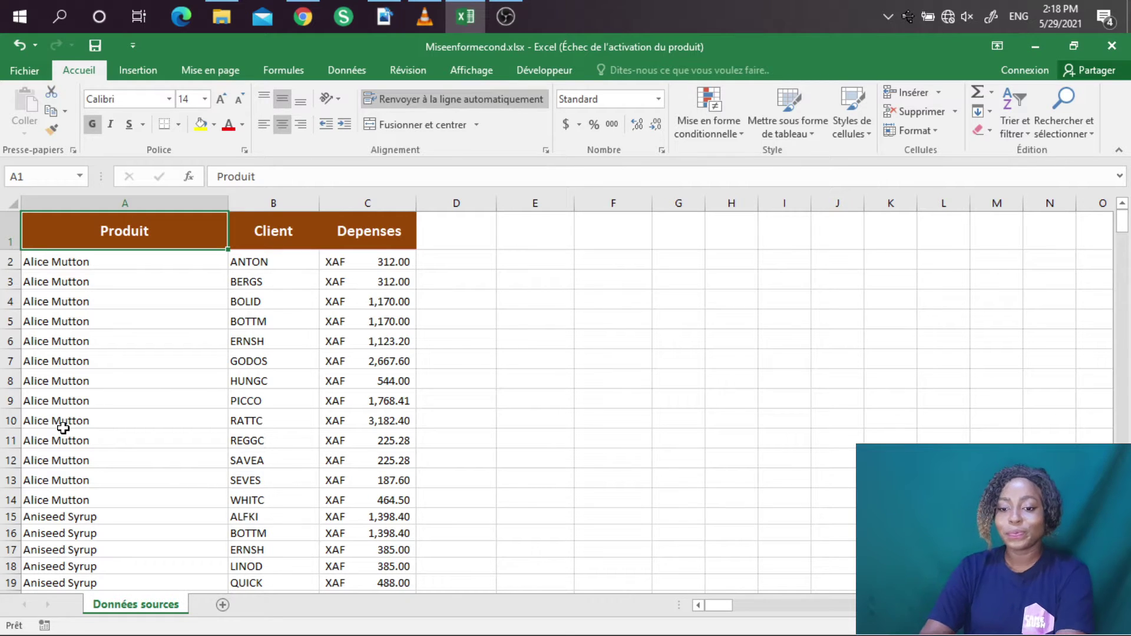
left_click(84, 325)
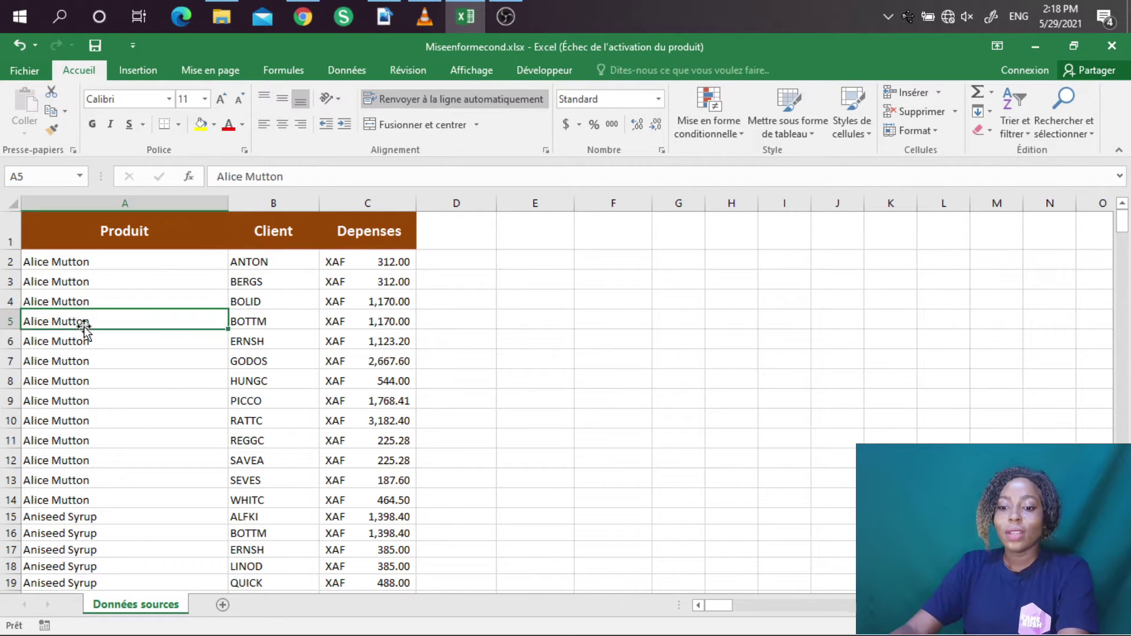
left_click(98, 240)
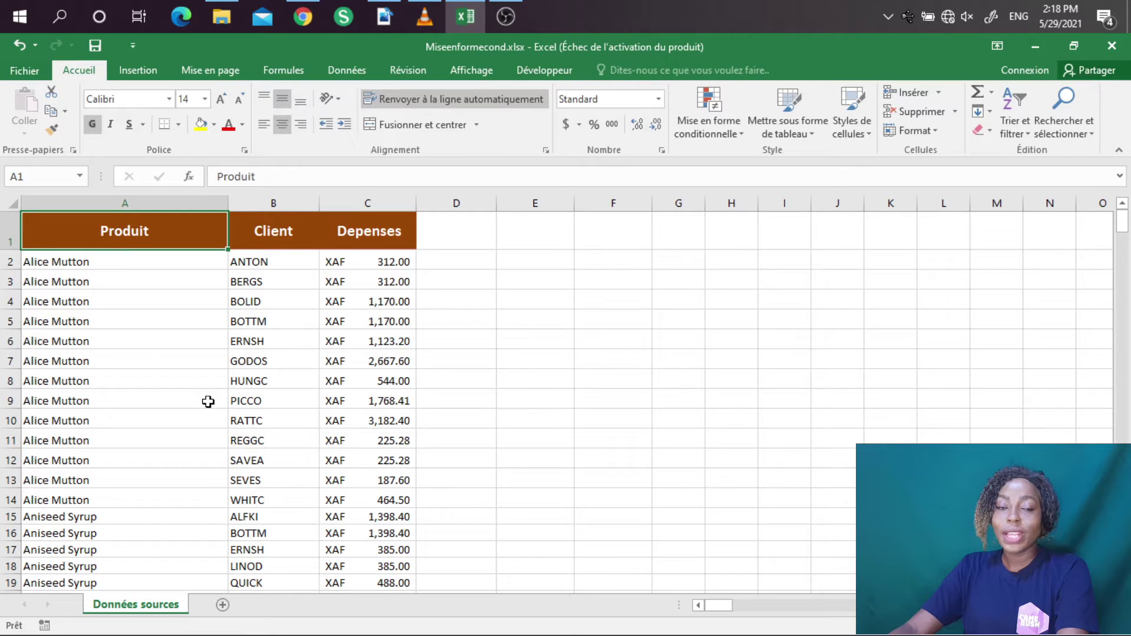
left_click(166, 285)
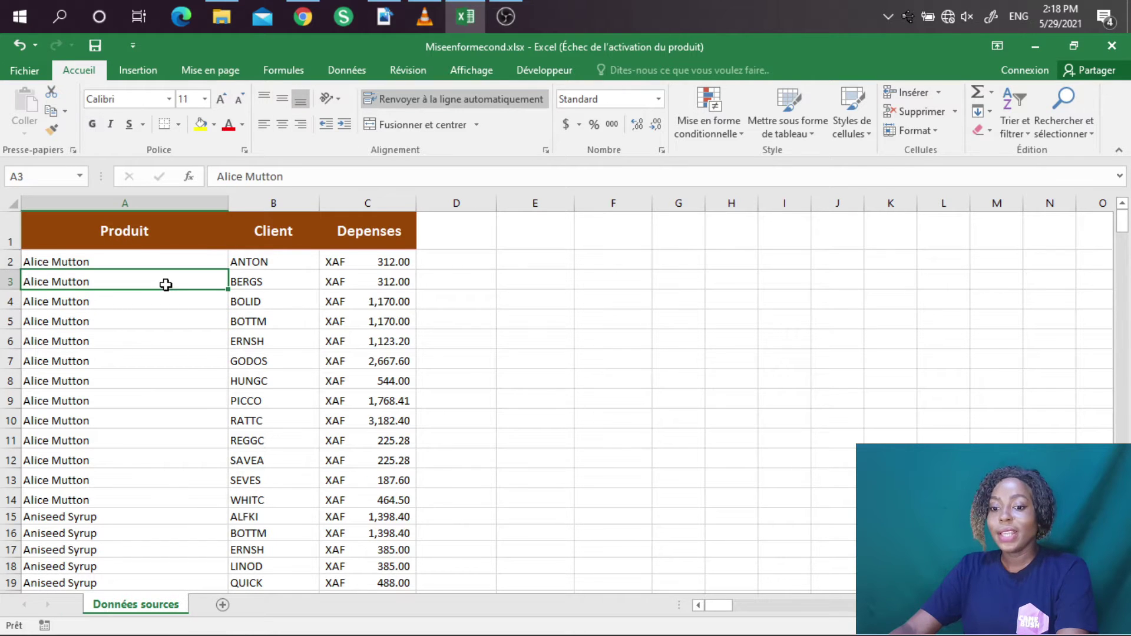
left_click(140, 240)
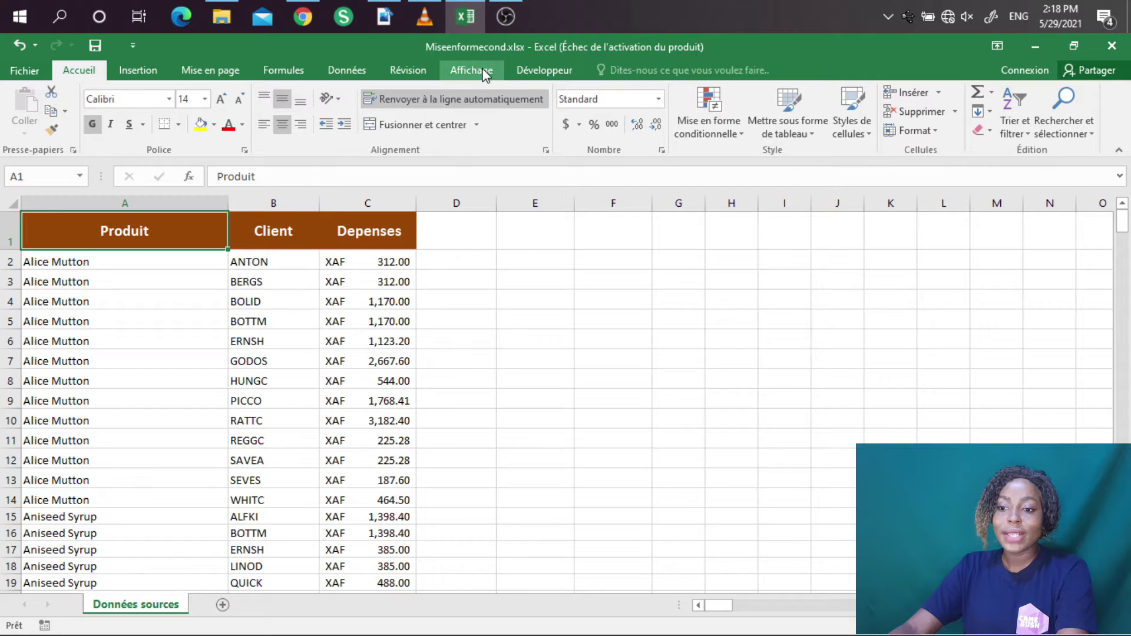
Hide the worksheet's gridlines to preview the sheet without them, and show them again.
left_click(461, 68)
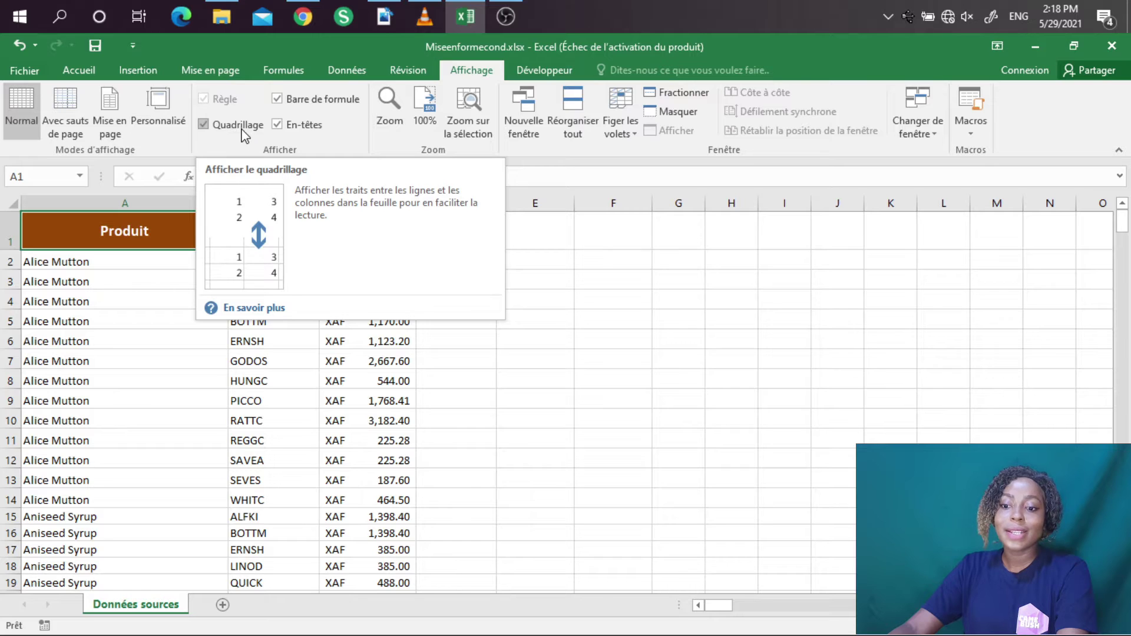
left_click(203, 125)
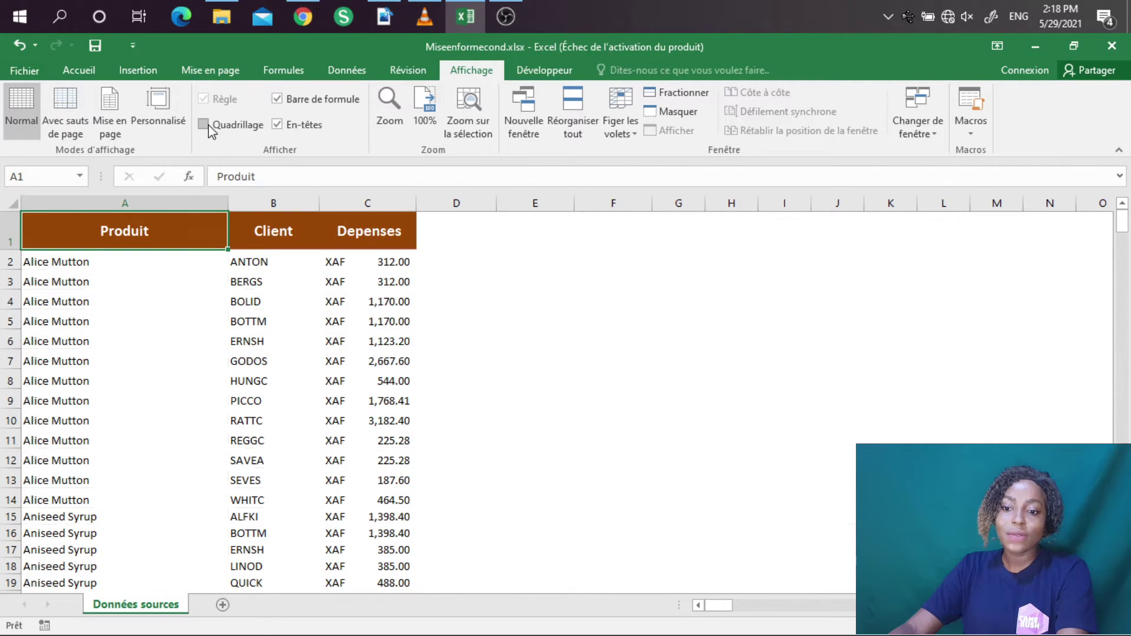
left_click(470, 342)
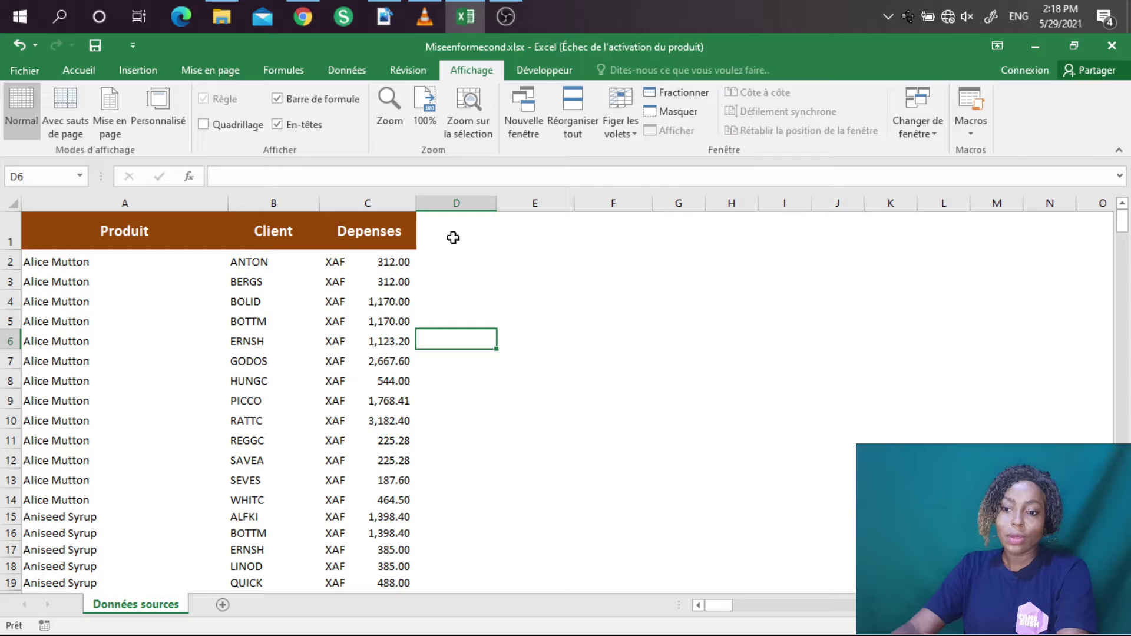
left_click(206, 125)
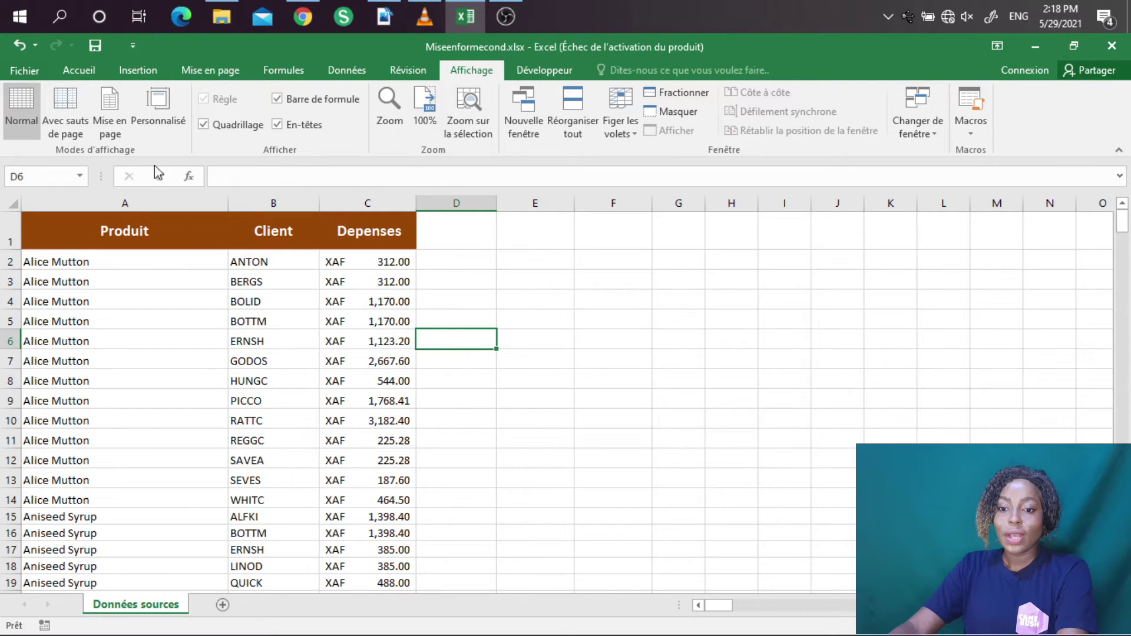
Format A1:C278 as a table with headers, using the purple style in the first row of the Moyen group.
left_click(79, 71)
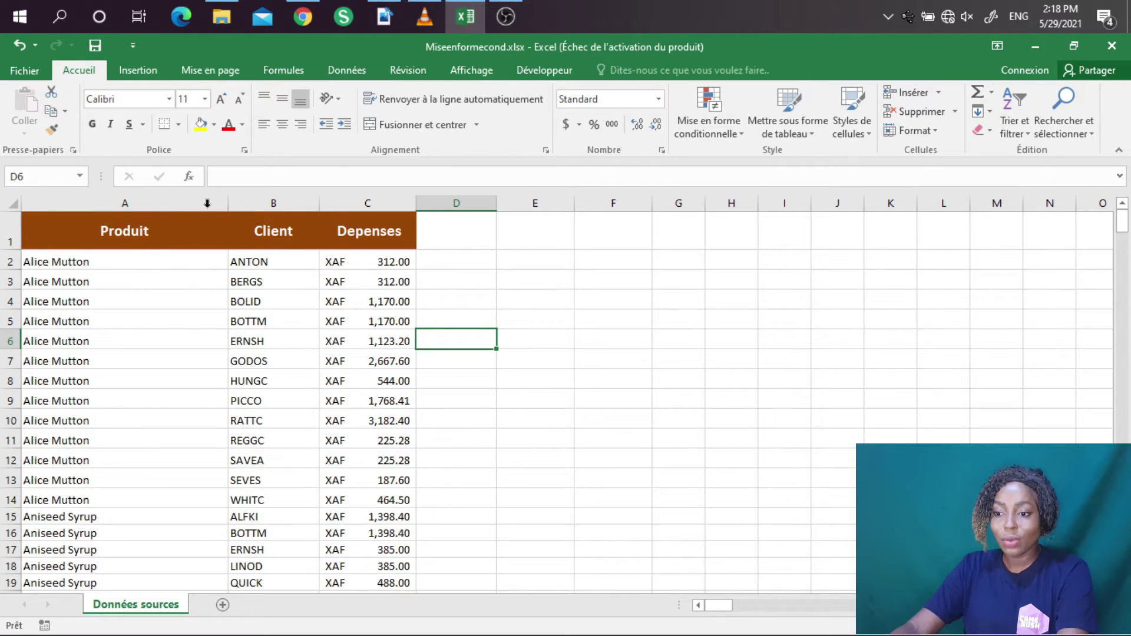
left_click(807, 139)
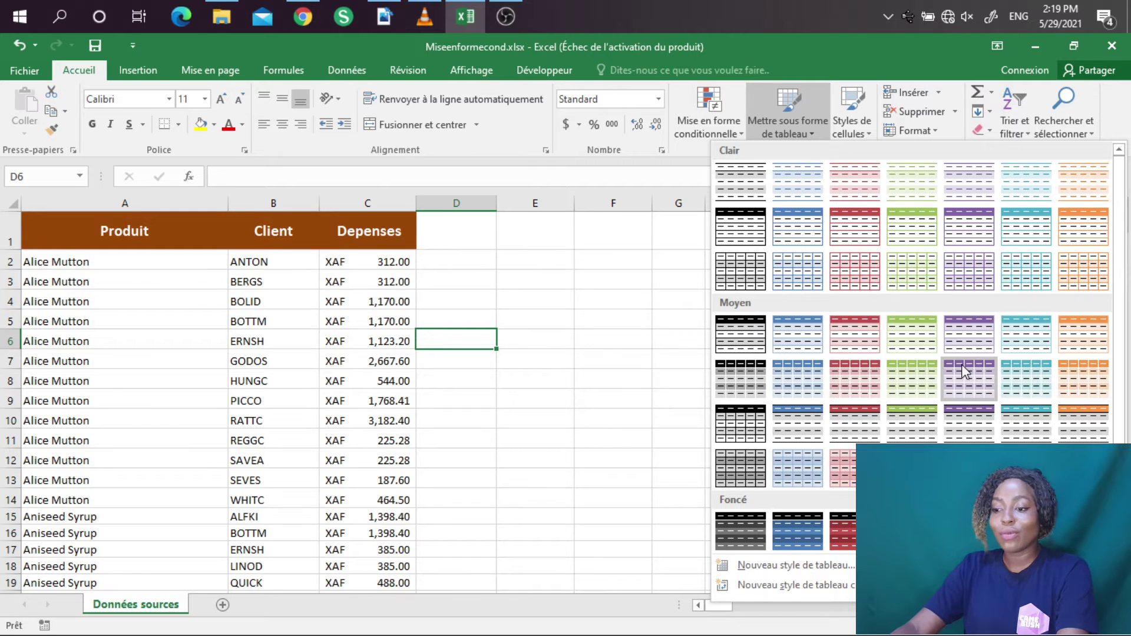
left_click(963, 349)
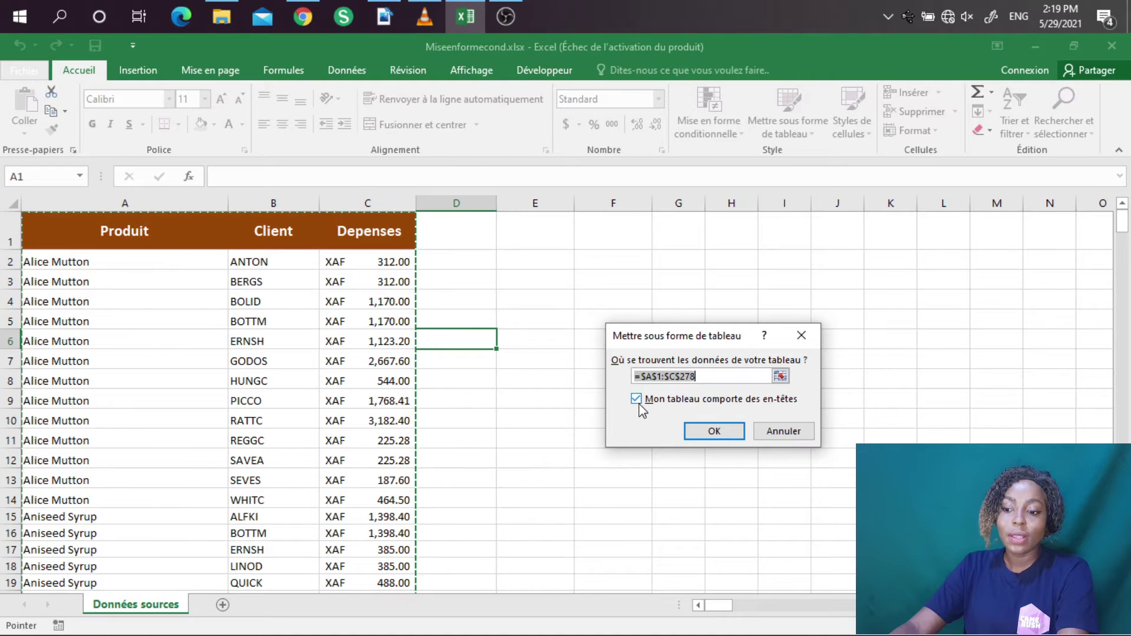
left_click(714, 431)
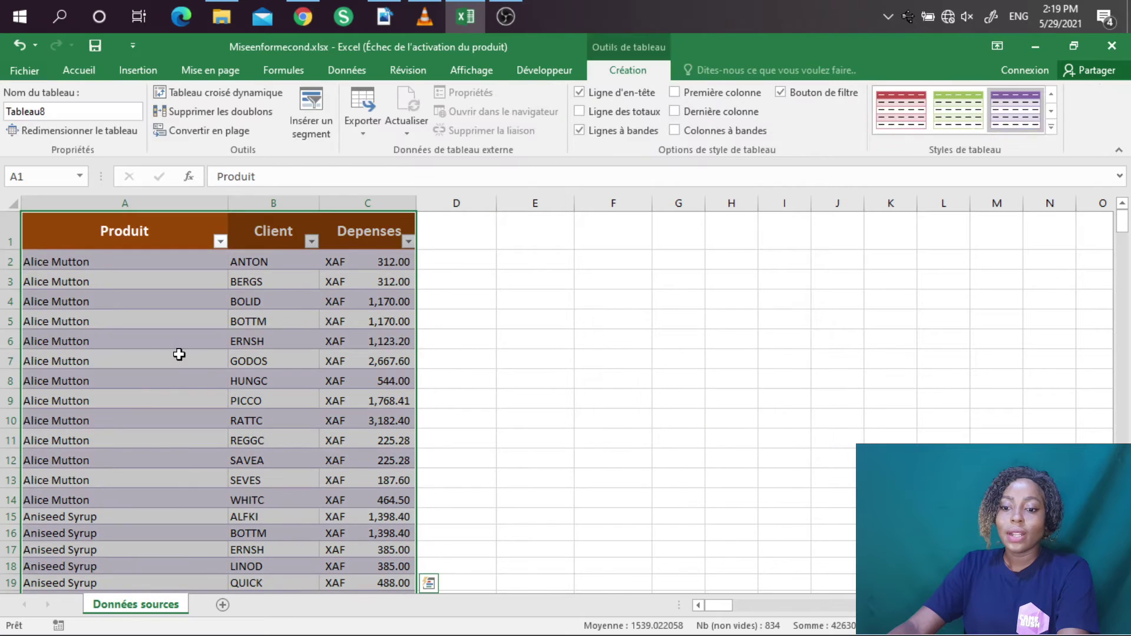
left_click(163, 338)
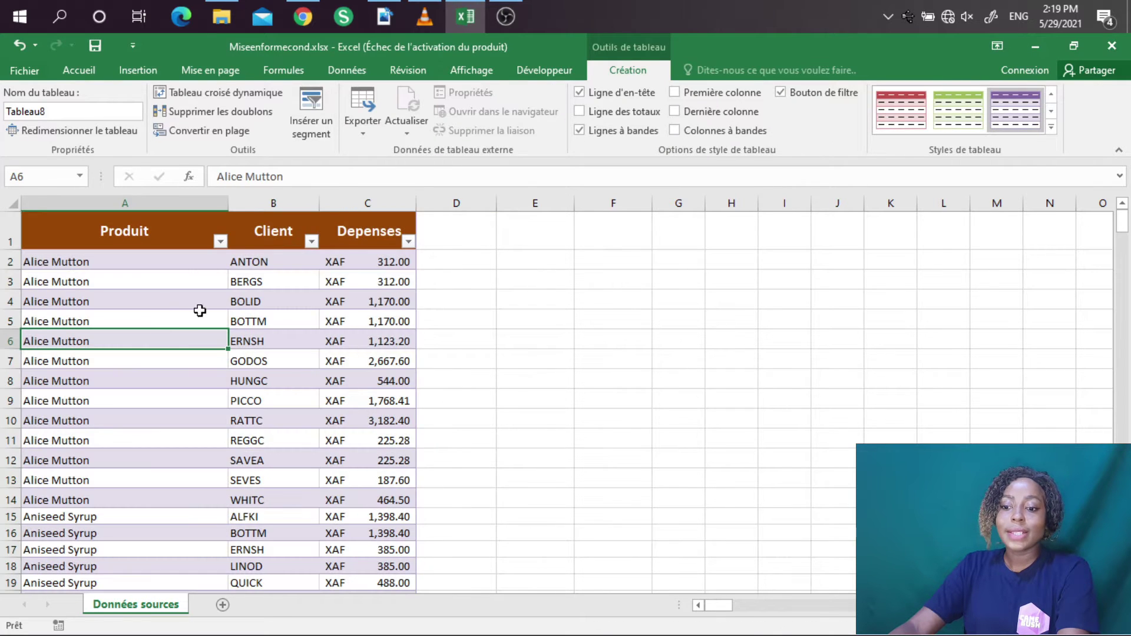
left_click(427, 313)
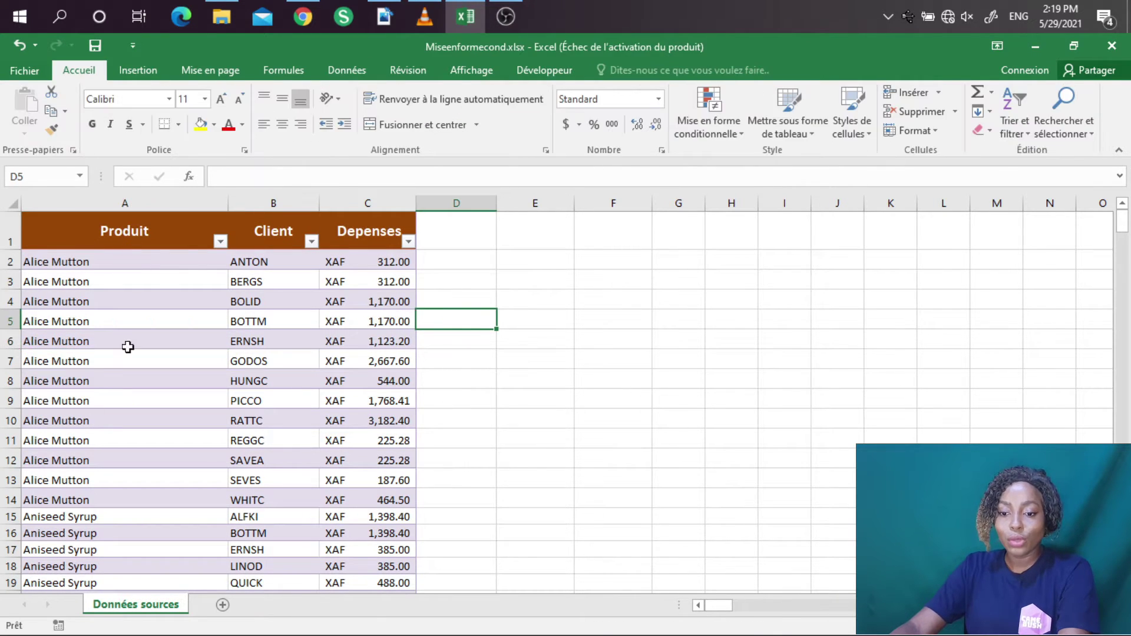
Filter the Produit column to show only Alice Mutton.
left_click(220, 242)
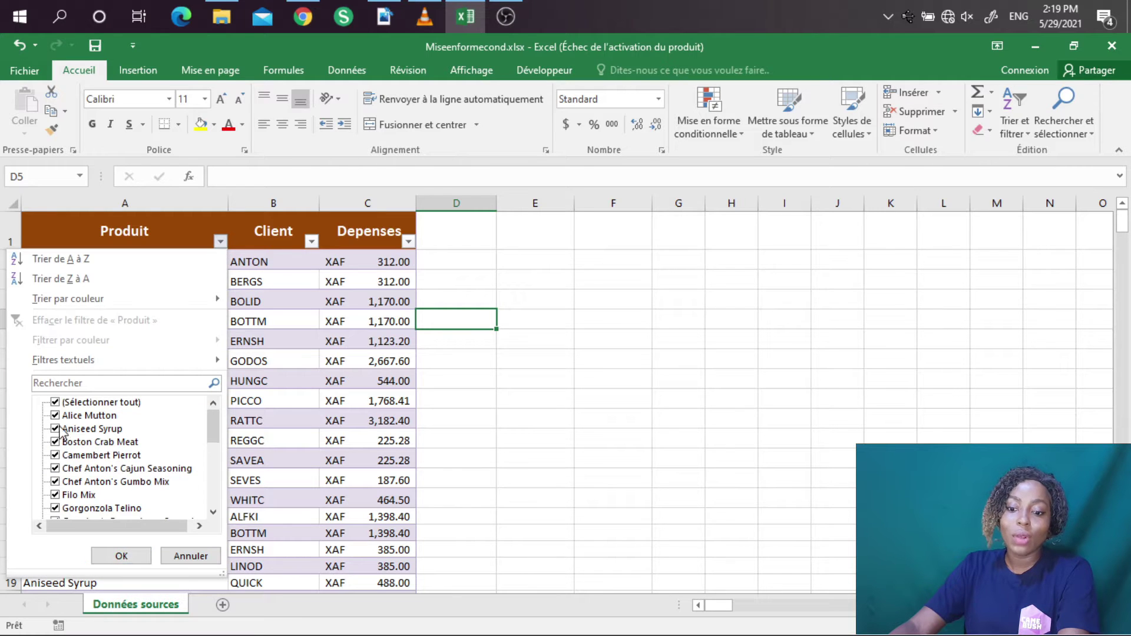
left_click(55, 403)
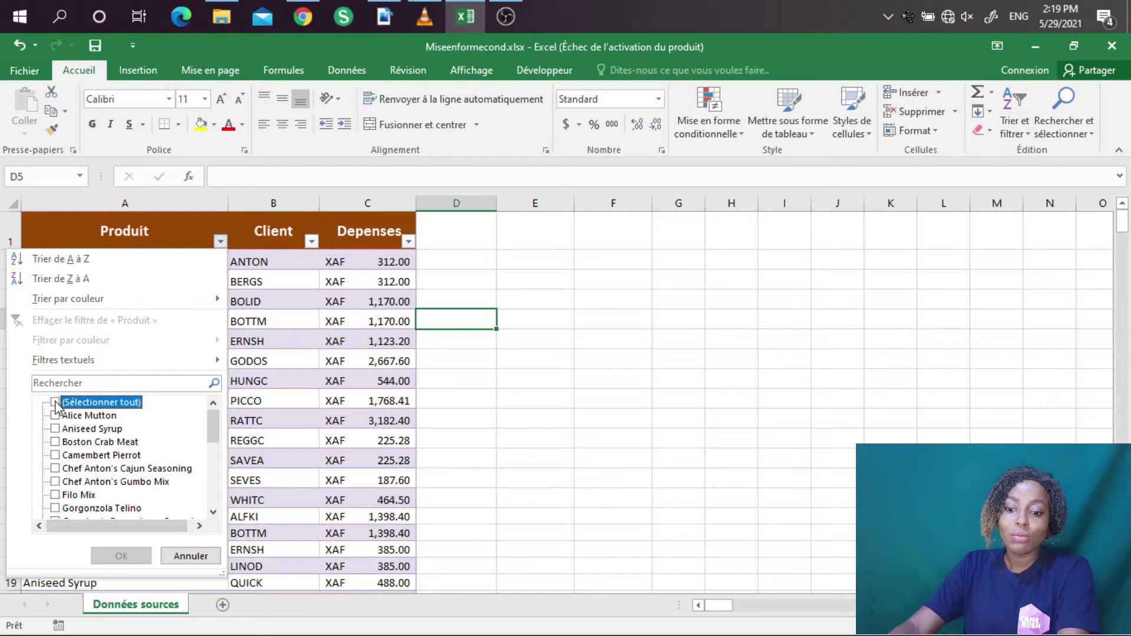
left_click(58, 431)
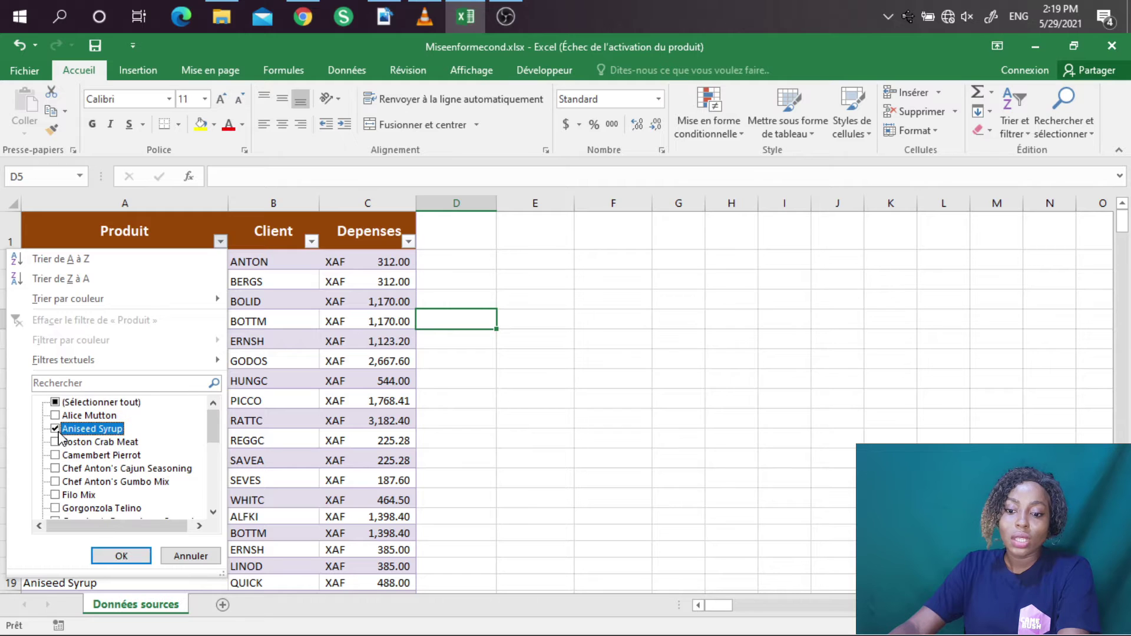
left_click(65, 417)
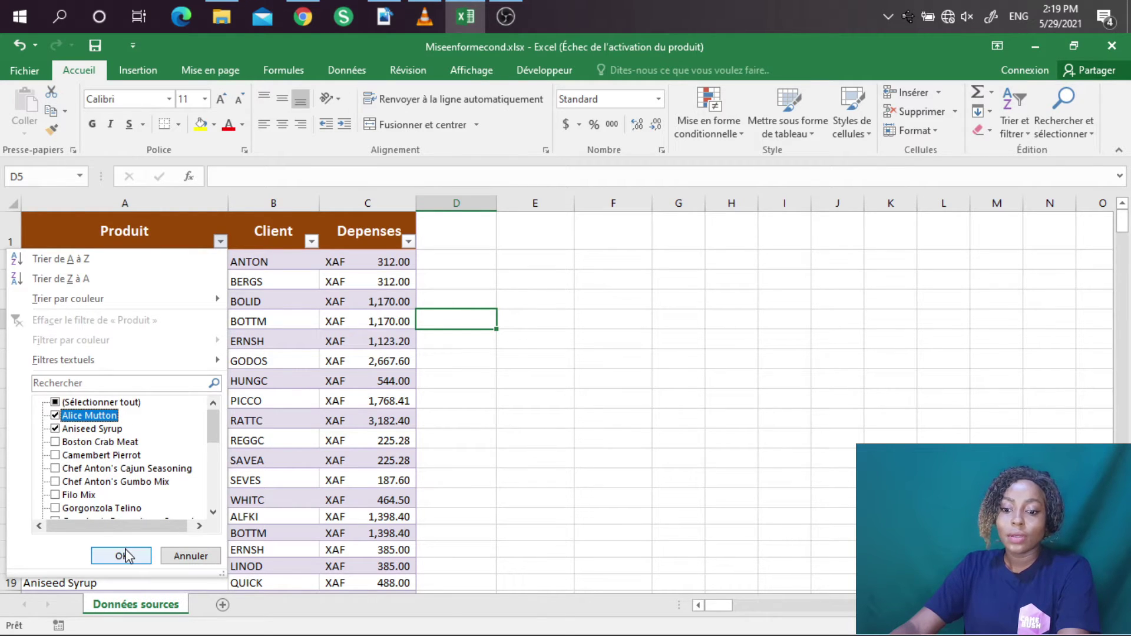
left_click(55, 428)
left_click(130, 552)
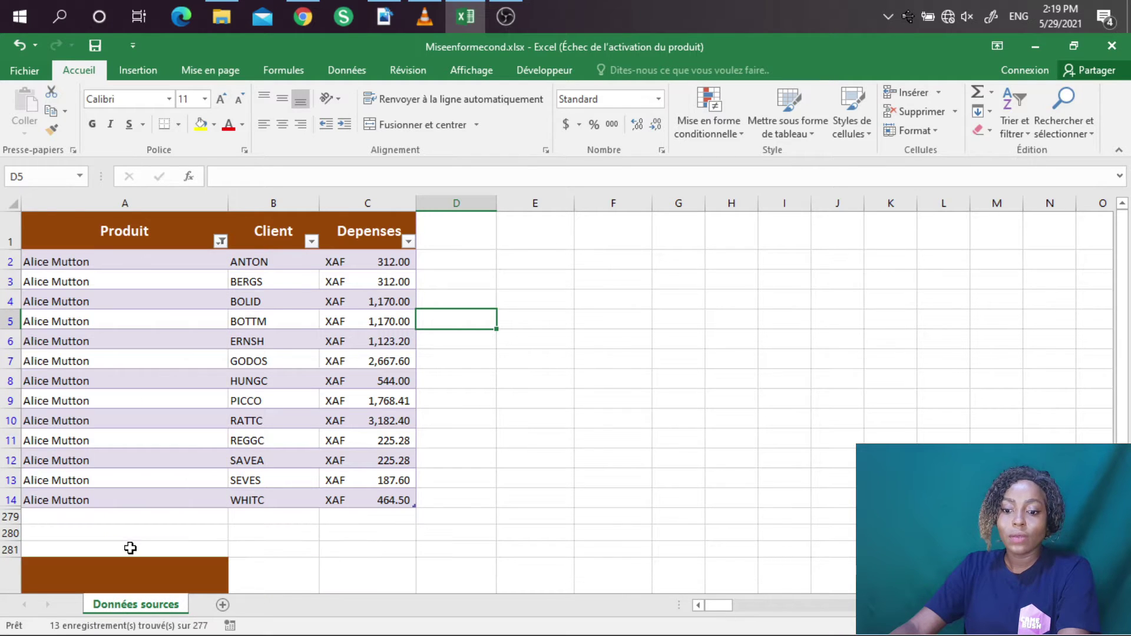
Reset the Produit filter so that all products are selected again.
left_click(217, 247)
left_click(221, 242)
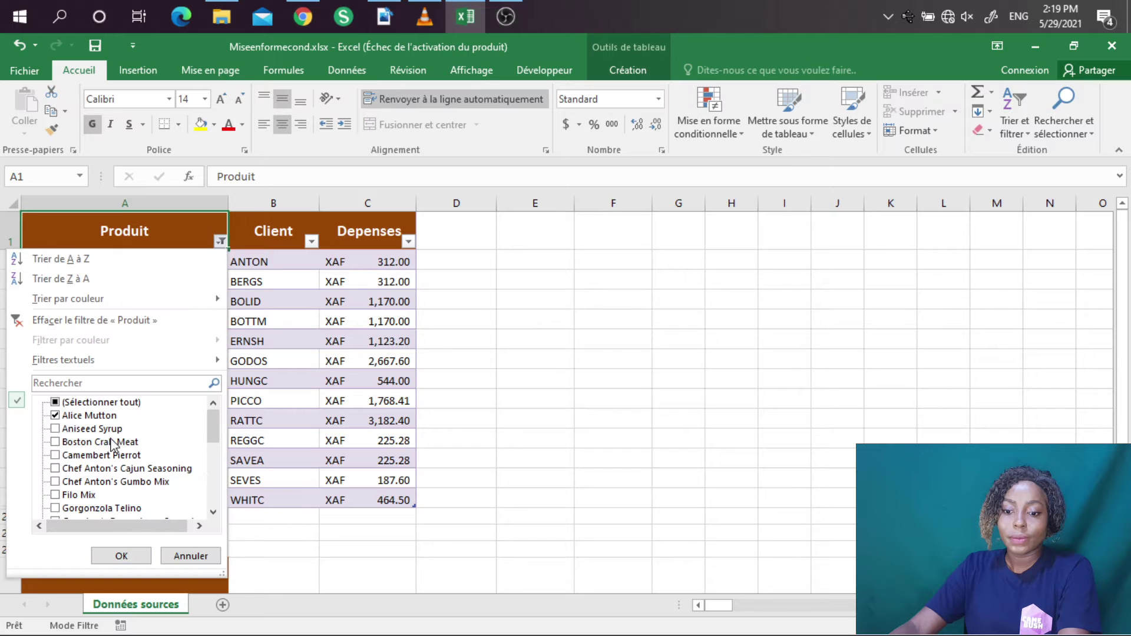
left_click(55, 403)
left_click(122, 555)
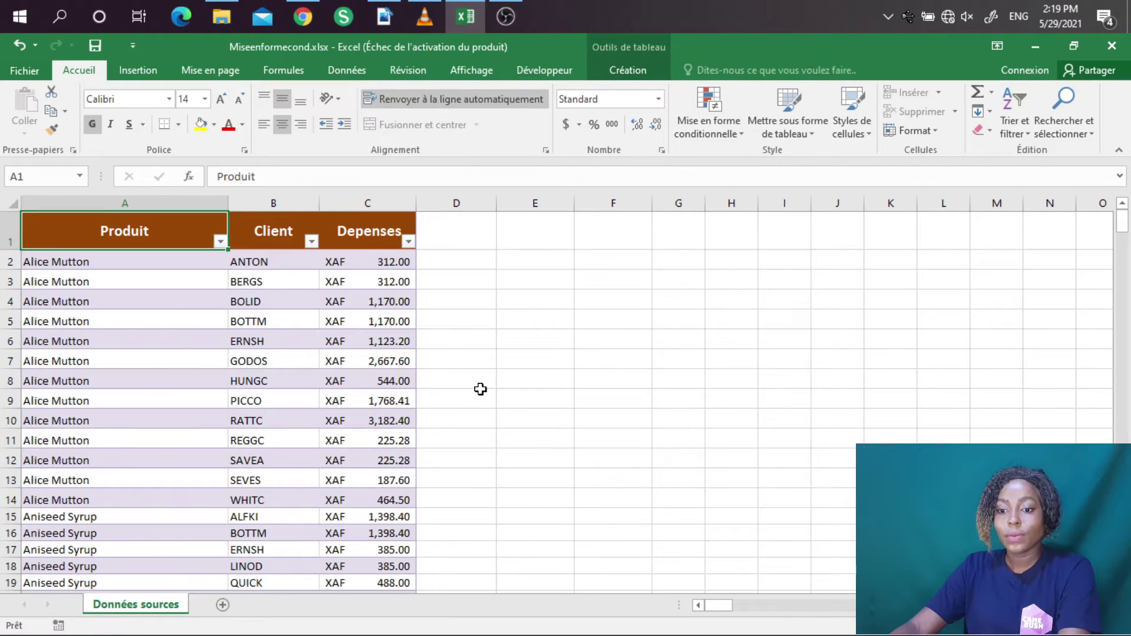
Examine the product, client and expense entries in the table, and dismiss the USB protection pop-up.
left_click(133, 262)
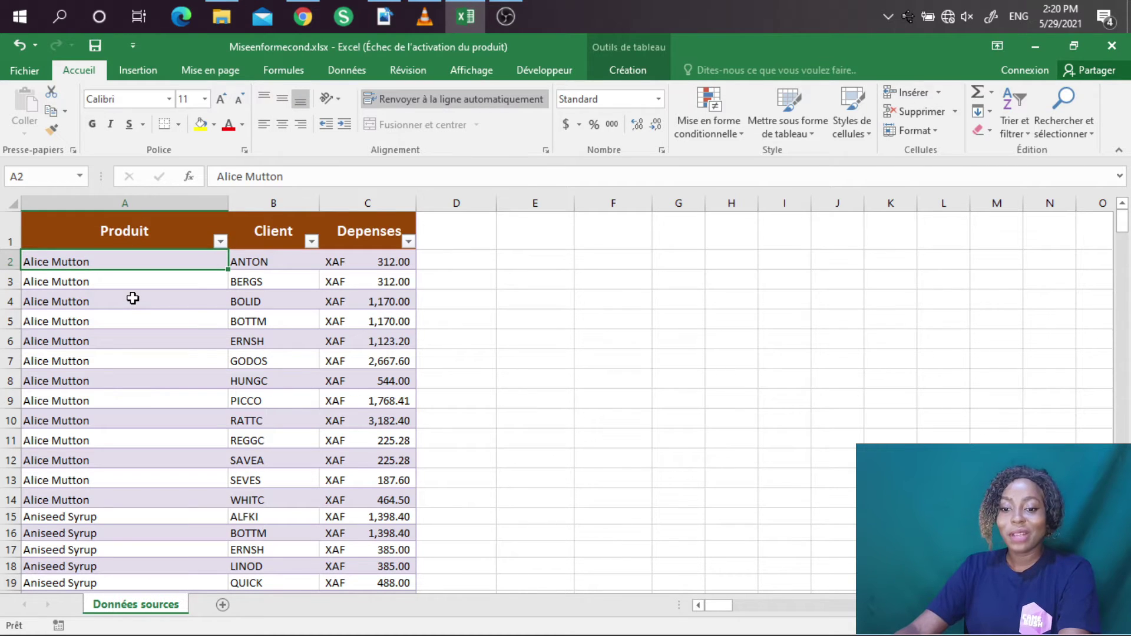
left_click(154, 401)
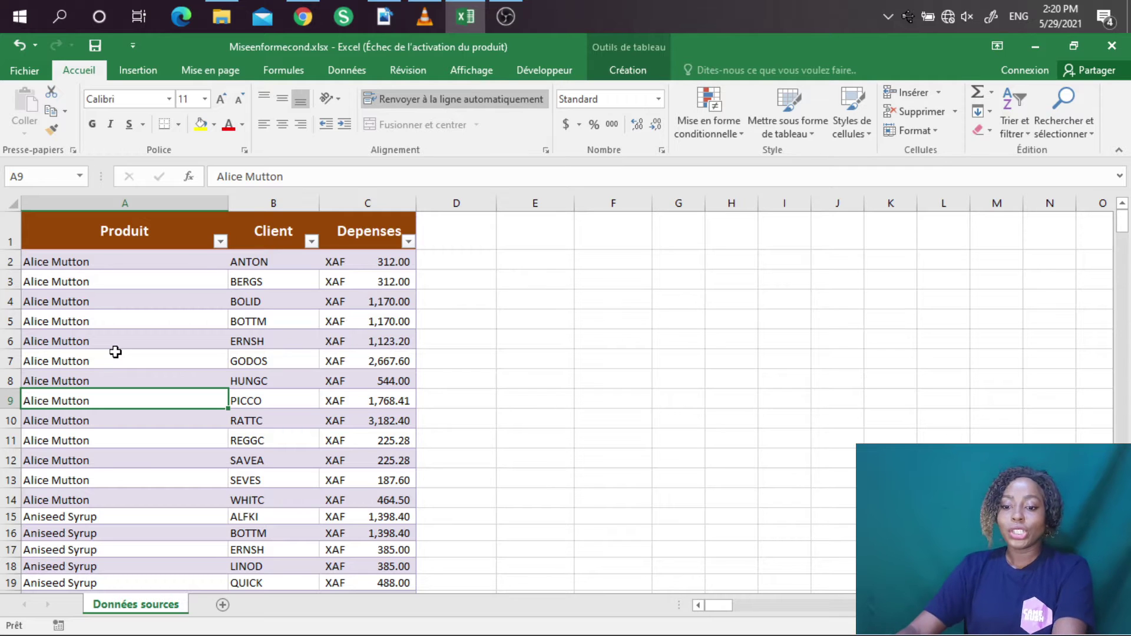
scroll(392, 354, "down", 9)
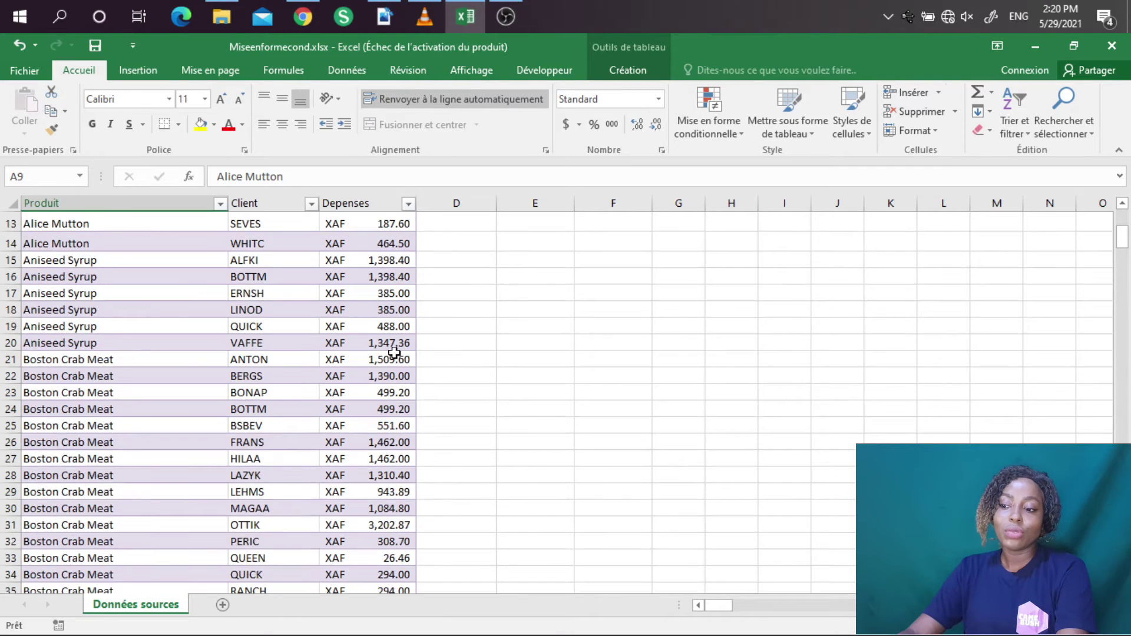
scroll(400, 389, "up", 9)
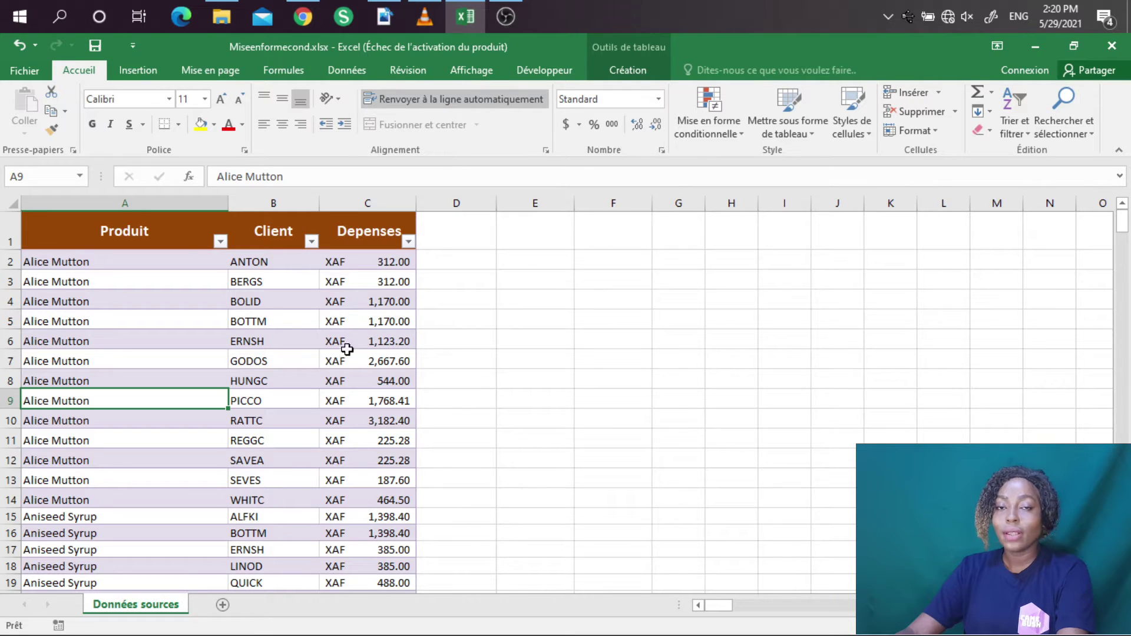
left_click(384, 285)
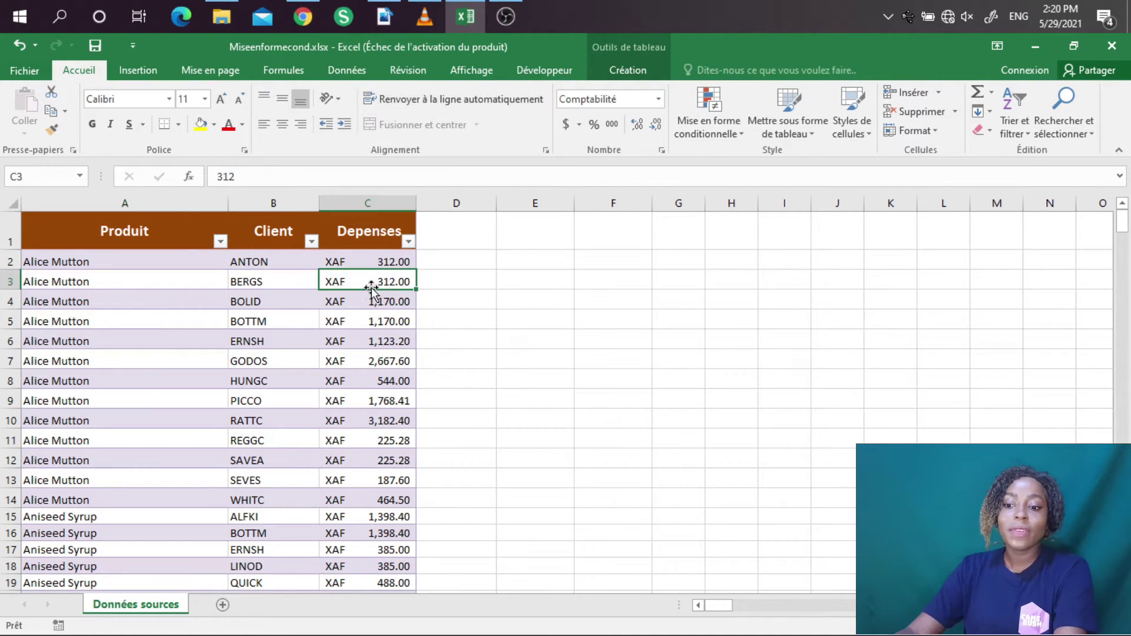
left_click(288, 288)
left_click_drag(288, 288, 282, 299)
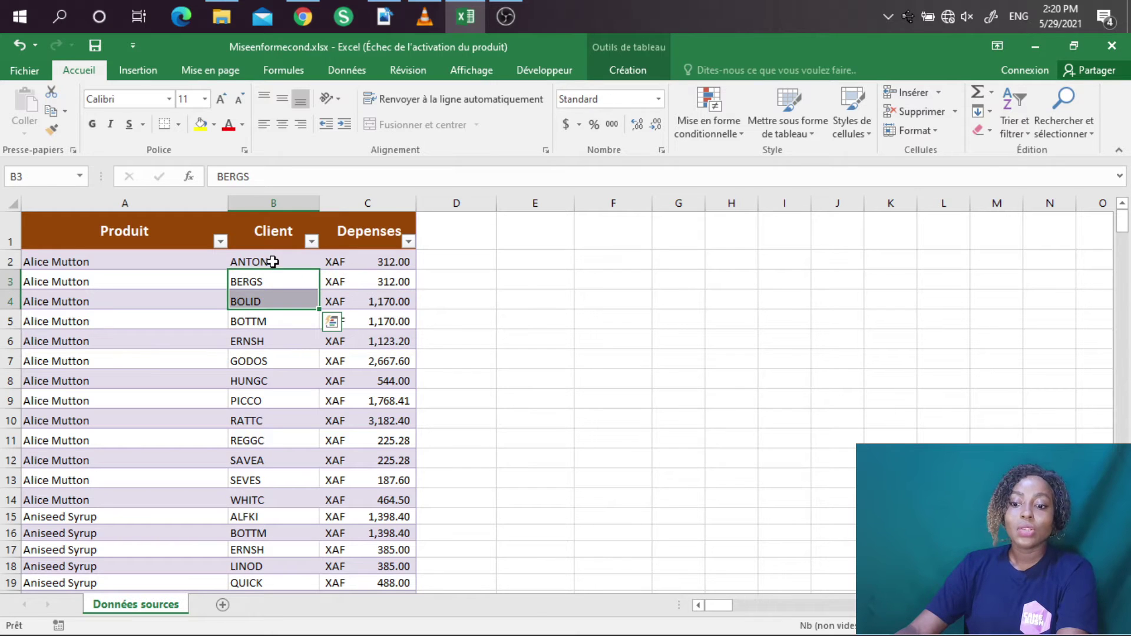
left_click(273, 261)
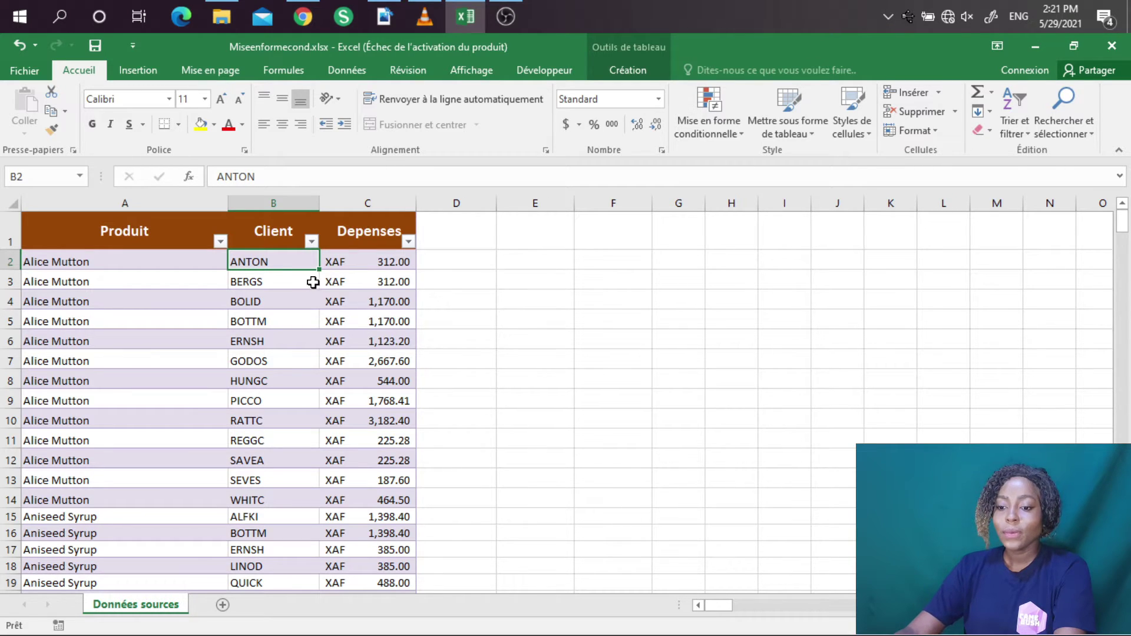
left_click(389, 277)
left_click(364, 265)
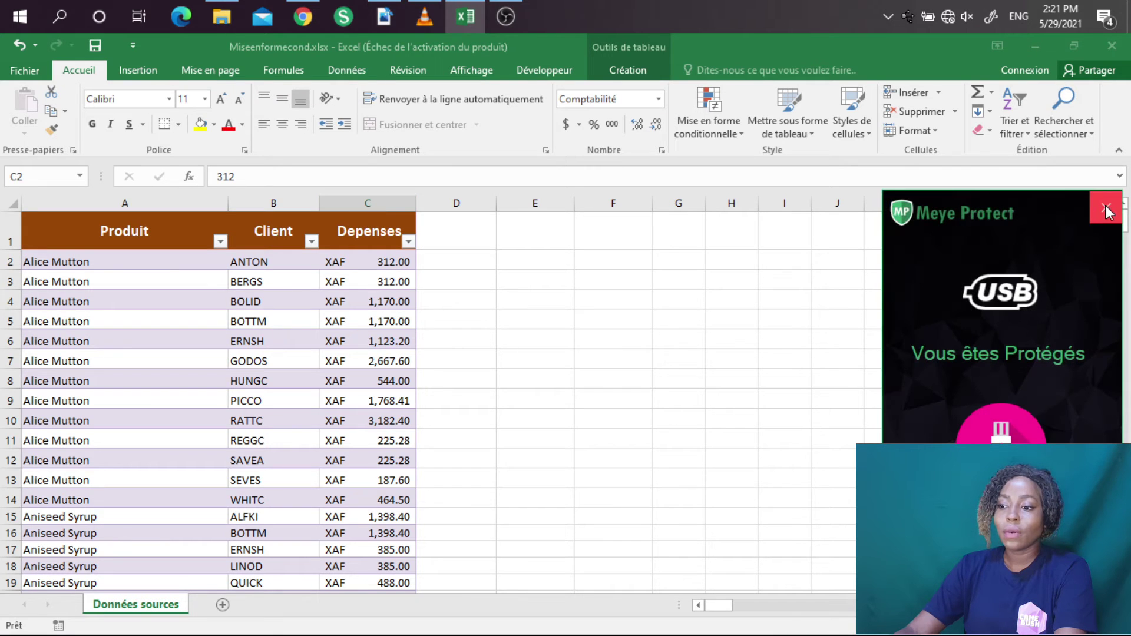
left_click(1105, 208)
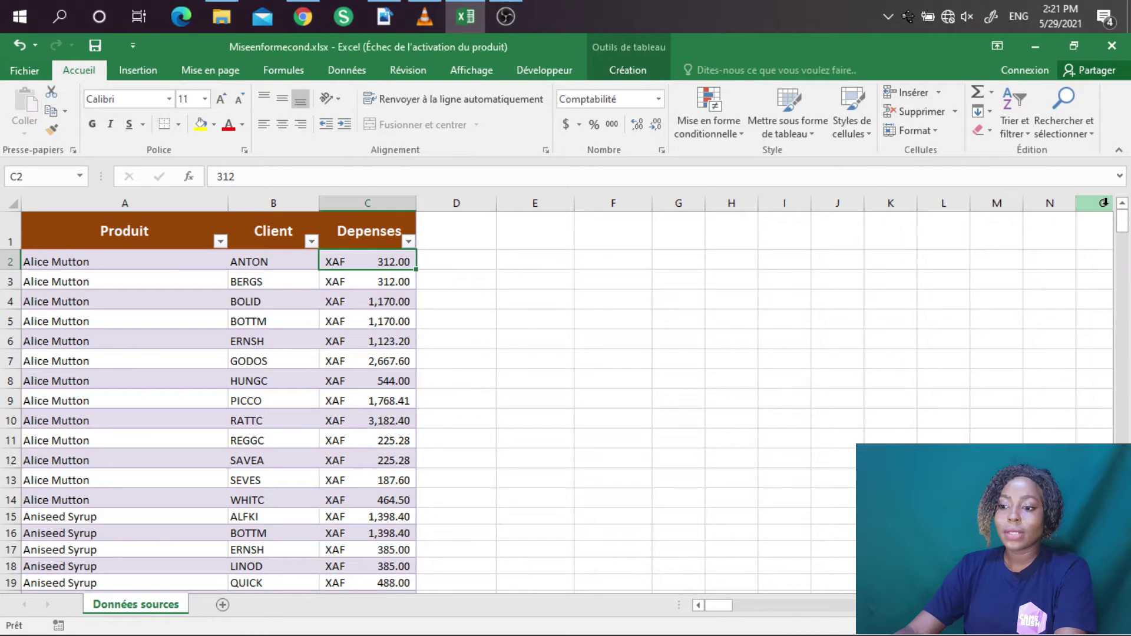
Create a conditional formatting rule for column C that targets only cells with a value less than (inférieure à) 500.
left_click(370, 202)
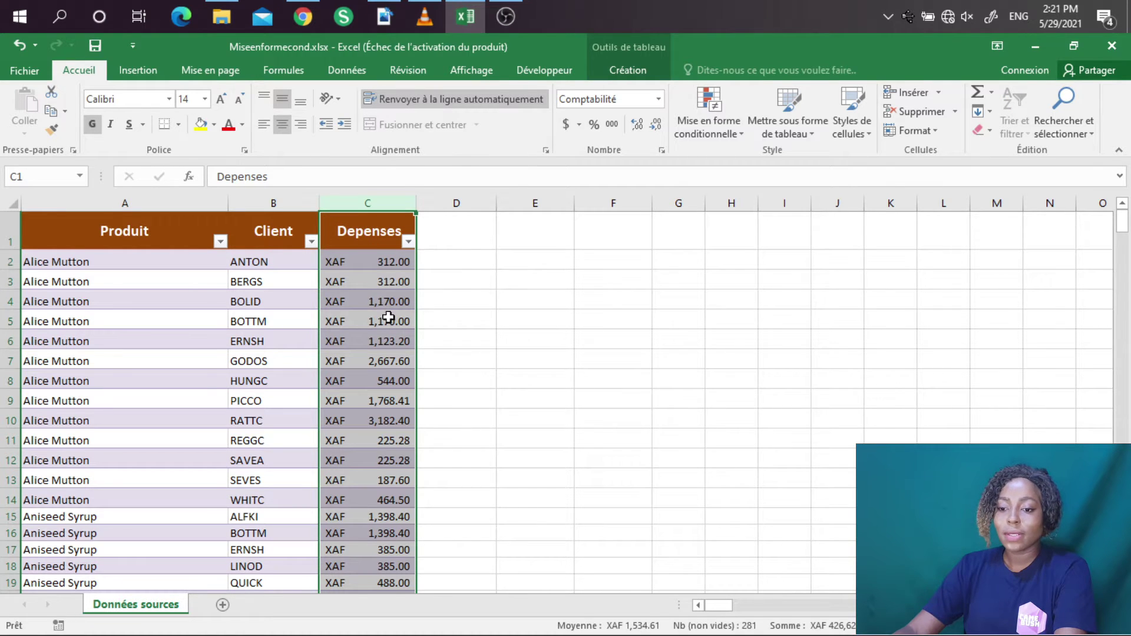
left_click(731, 143)
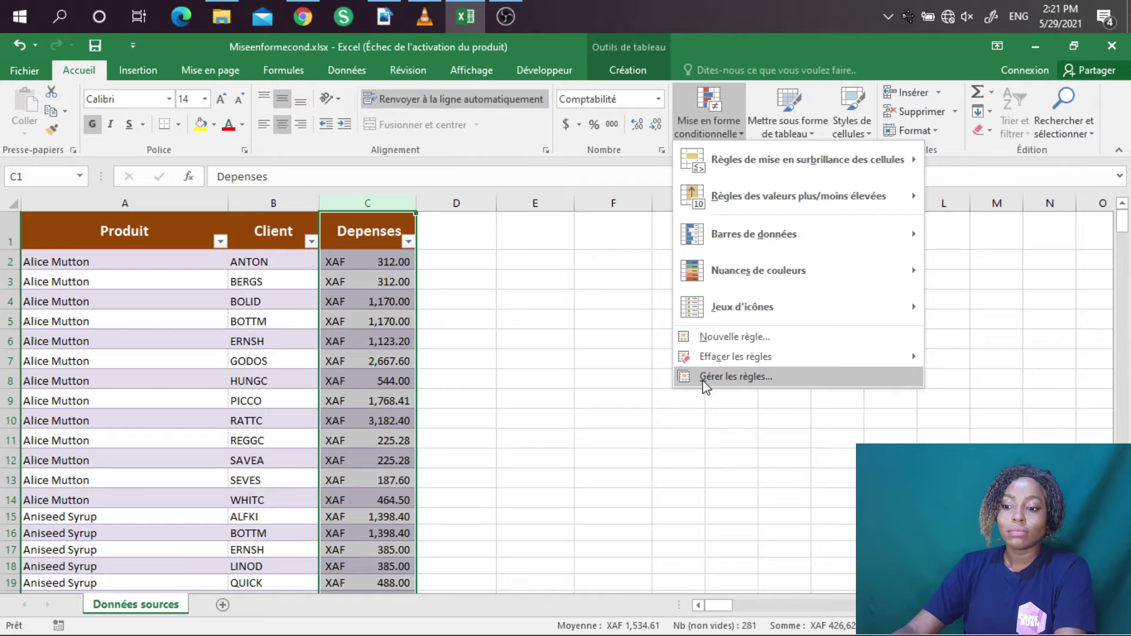
left_click(737, 379)
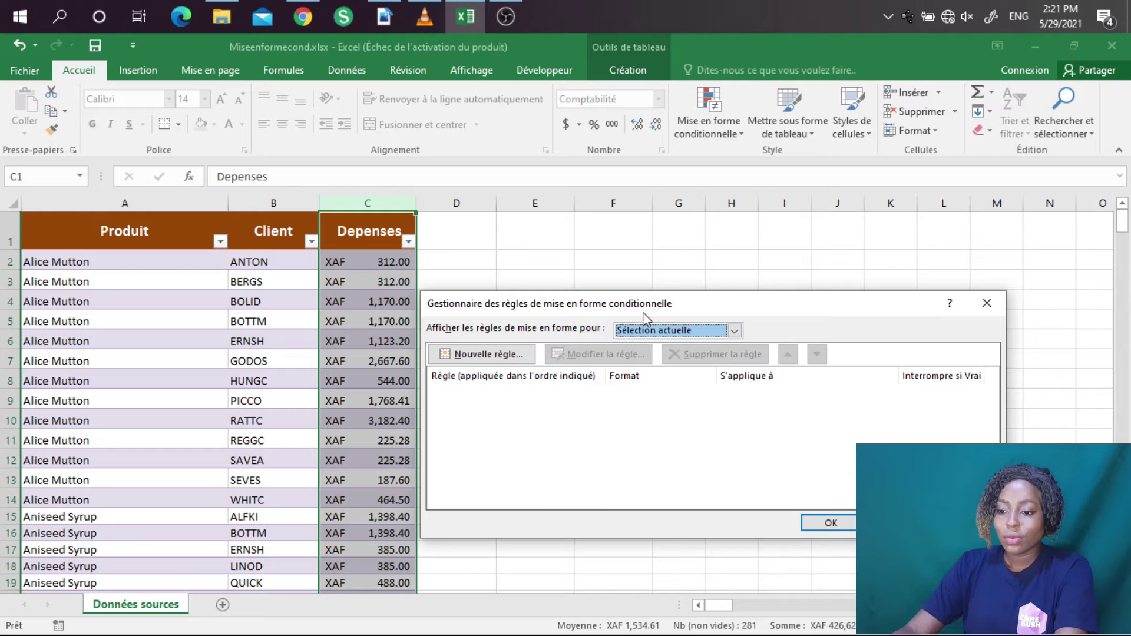
left_click_drag(639, 312, 656, 214)
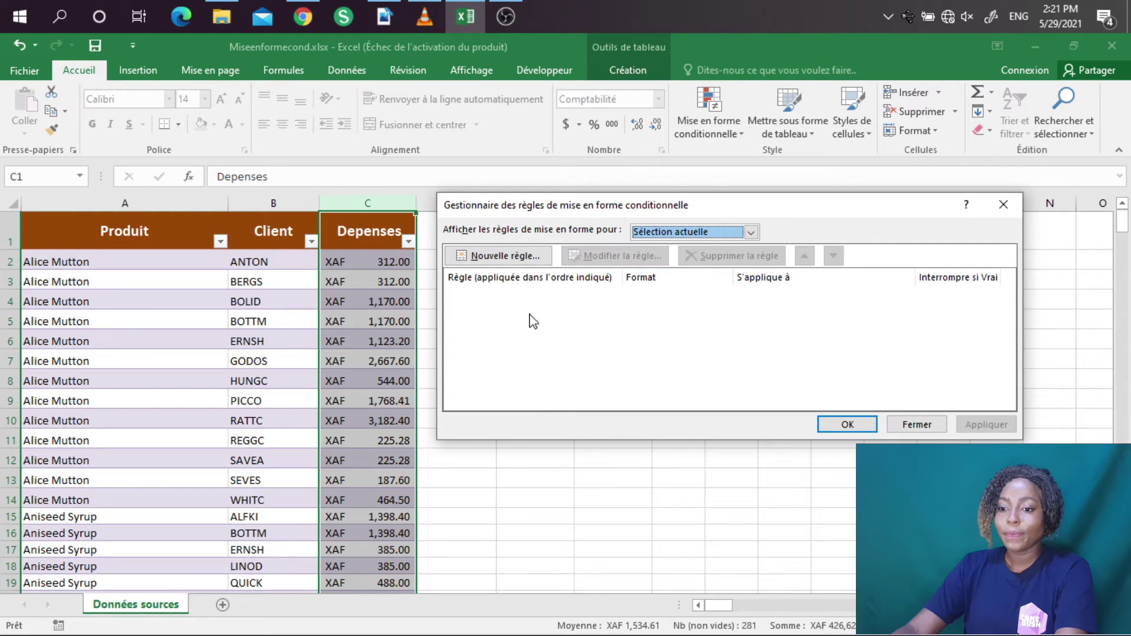
left_click(502, 259)
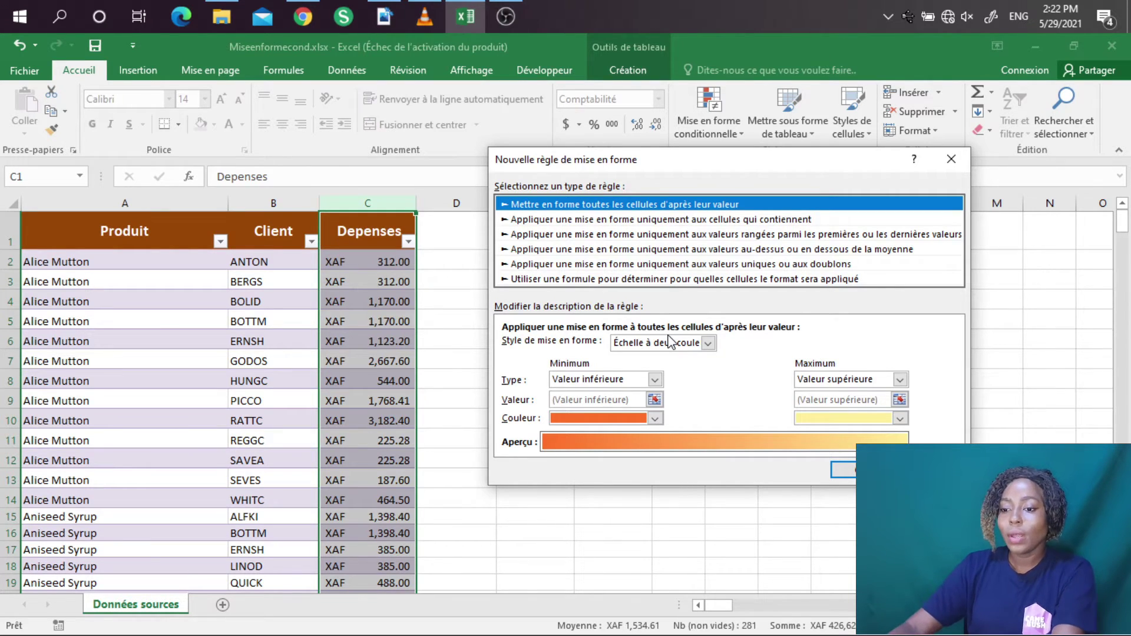
left_click(566, 219)
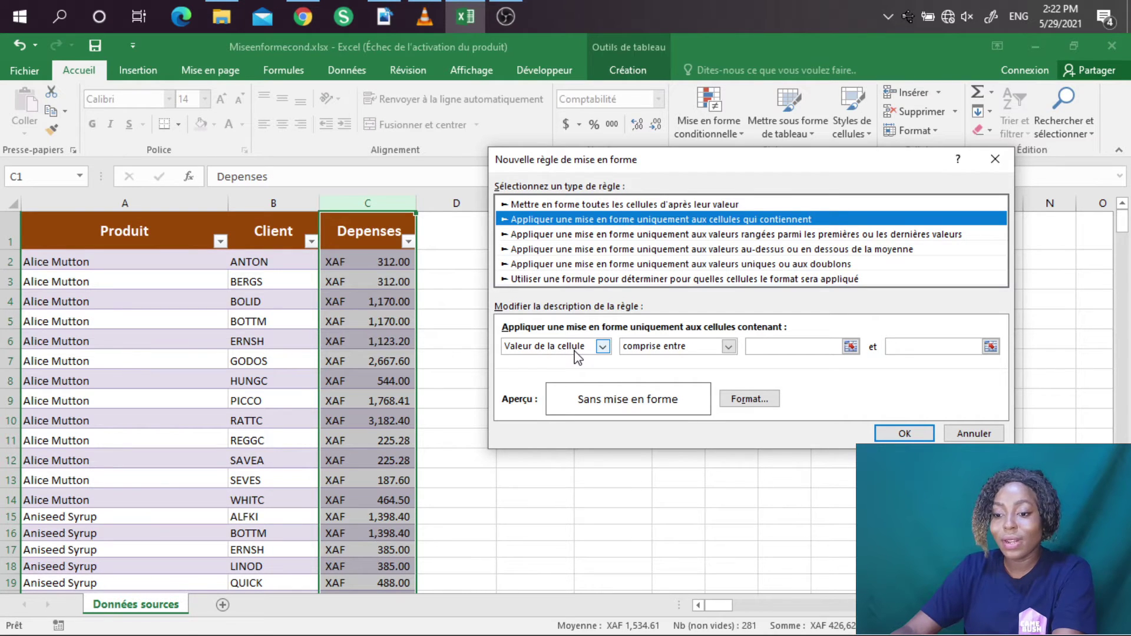
left_click(723, 348)
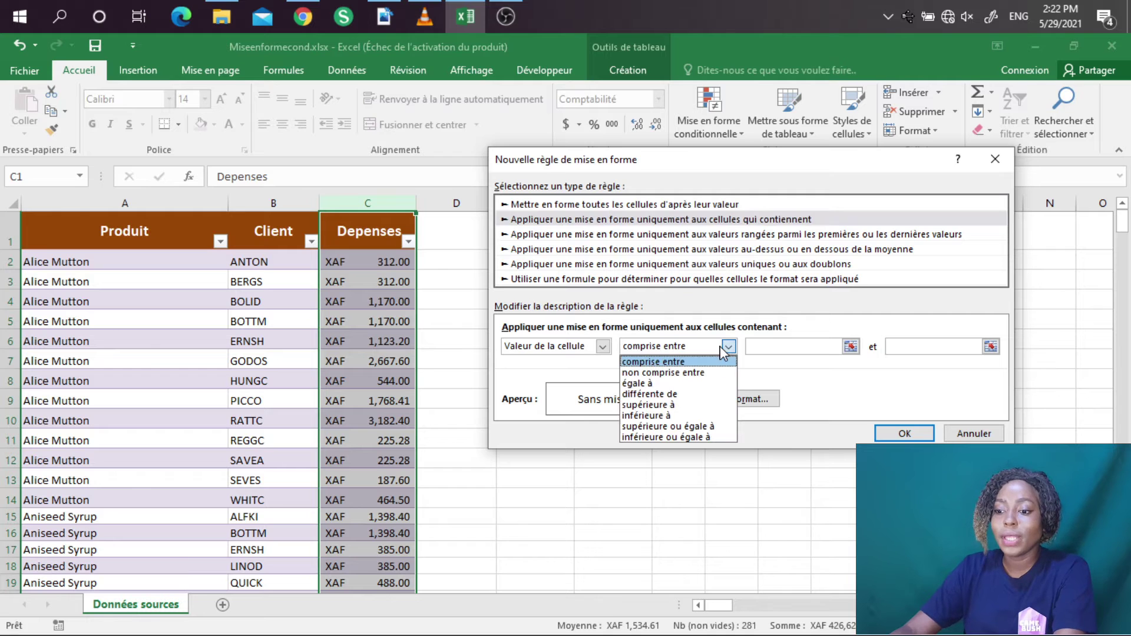
left_click(649, 416)
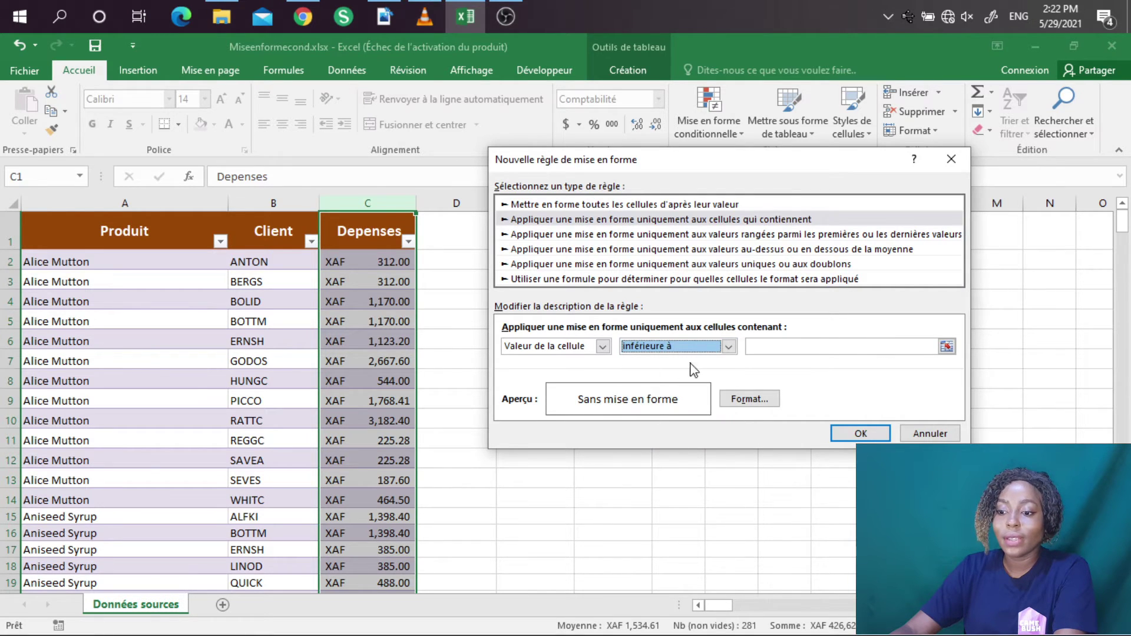
left_click(779, 350)
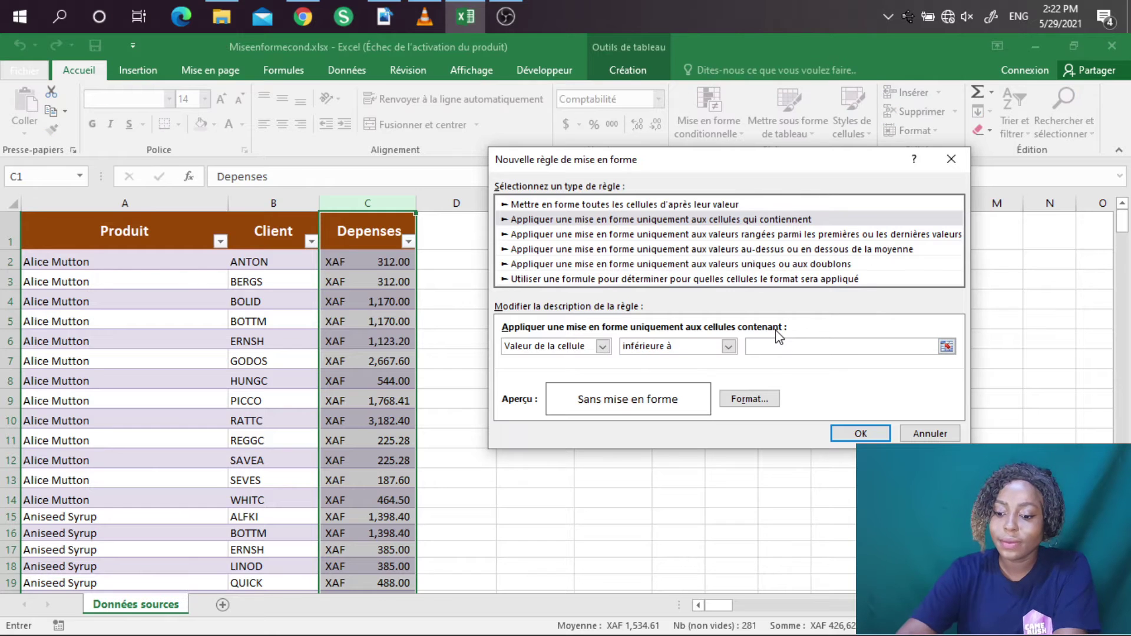
type("500")
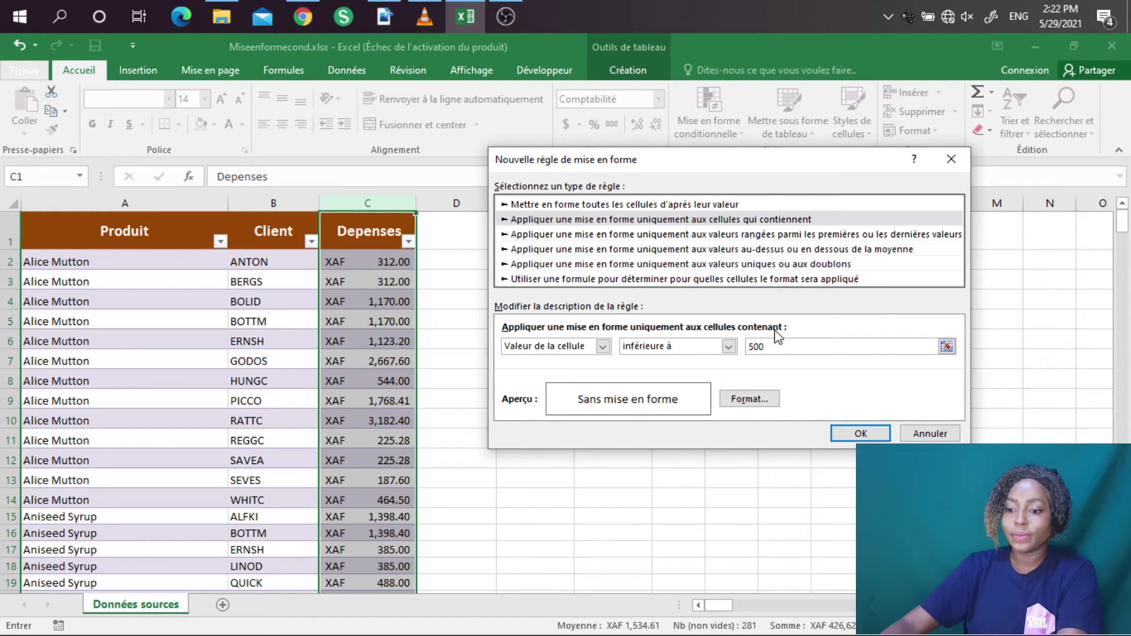
Give the rule a bright red background fill and accept the new rule.
left_click(749, 398)
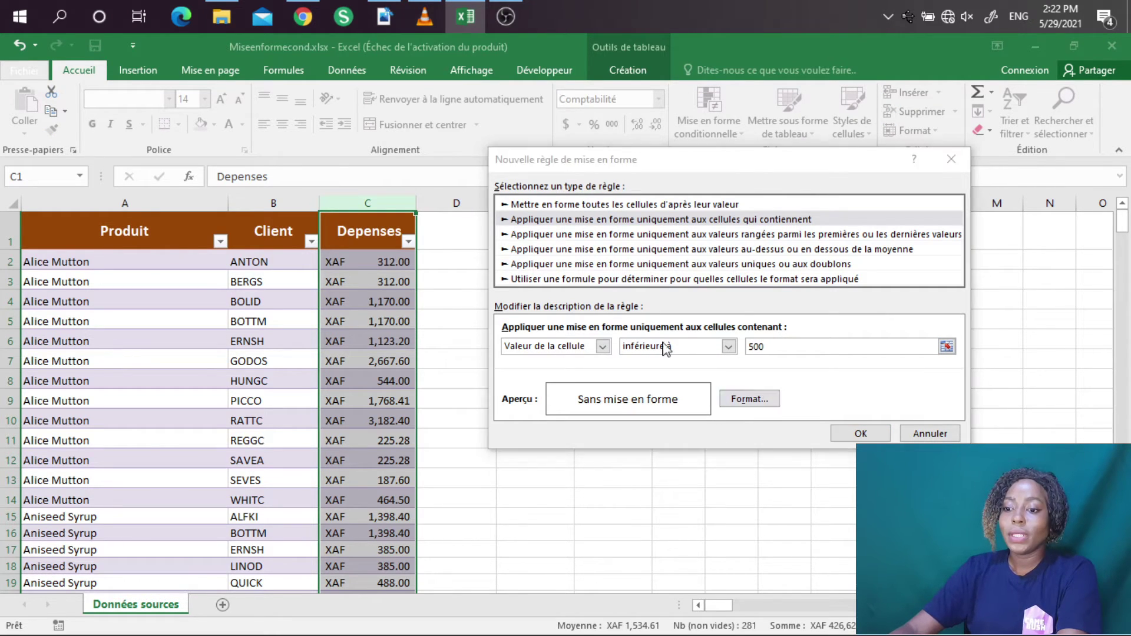
left_click(683, 122)
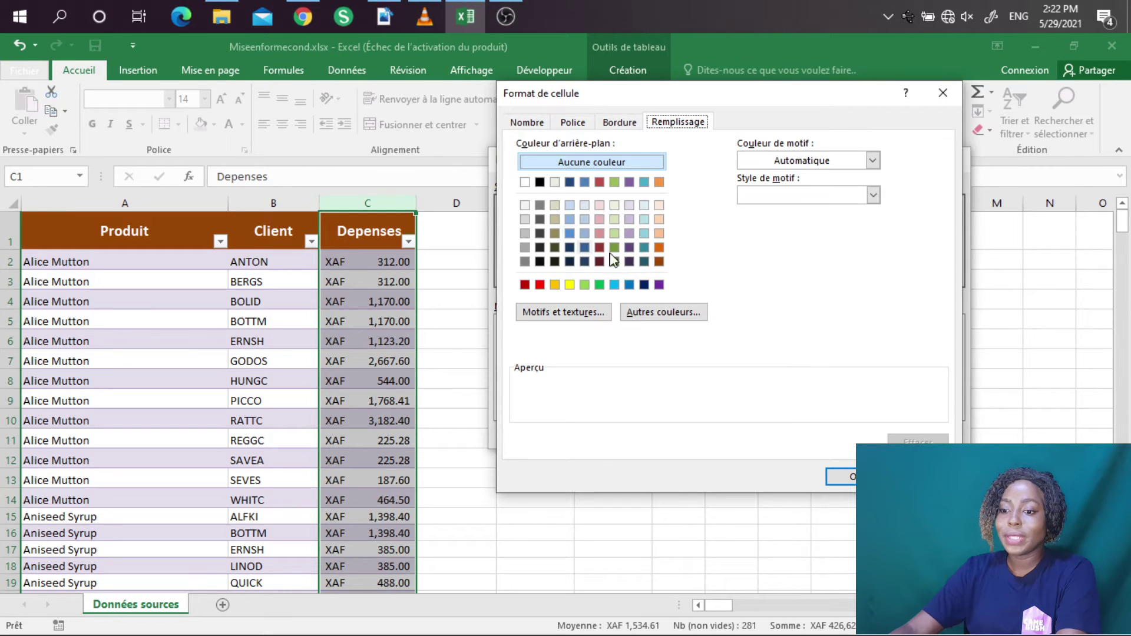
left_click(540, 285)
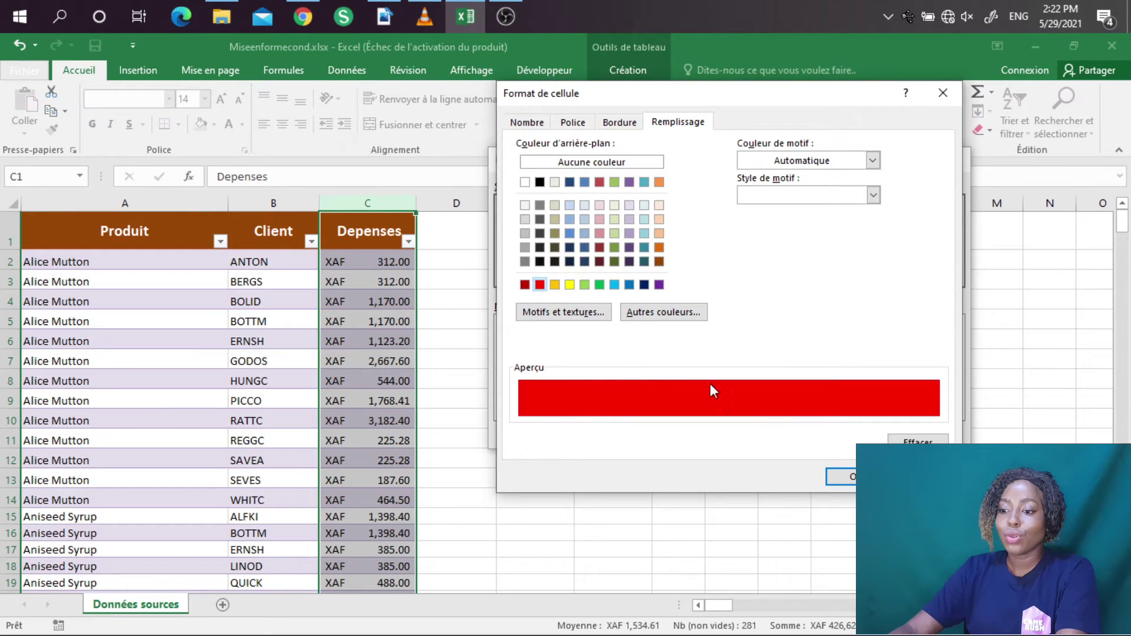
left_click(843, 476)
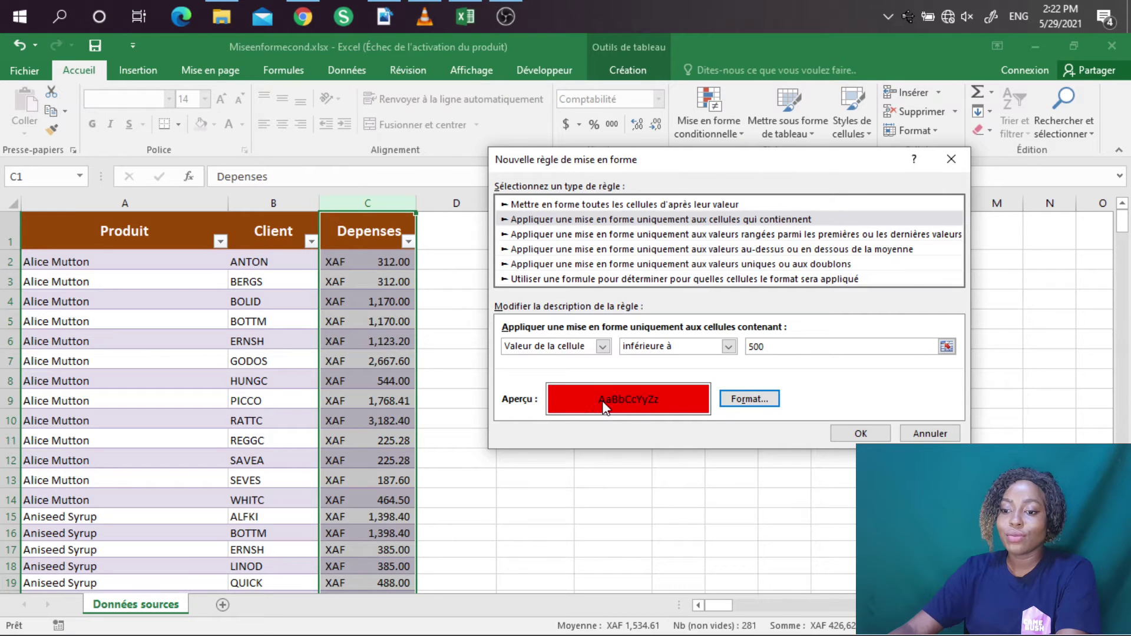
left_click(860, 433)
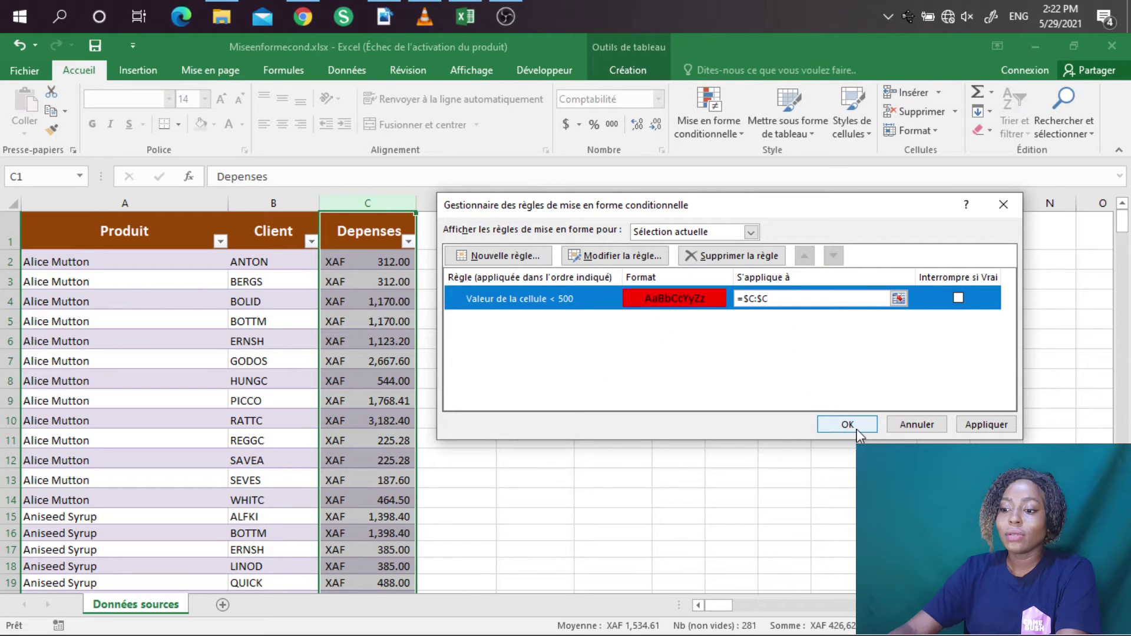
Apply the red-fill rule to column C, close the rules manager and deselect the column.
left_click(981, 426)
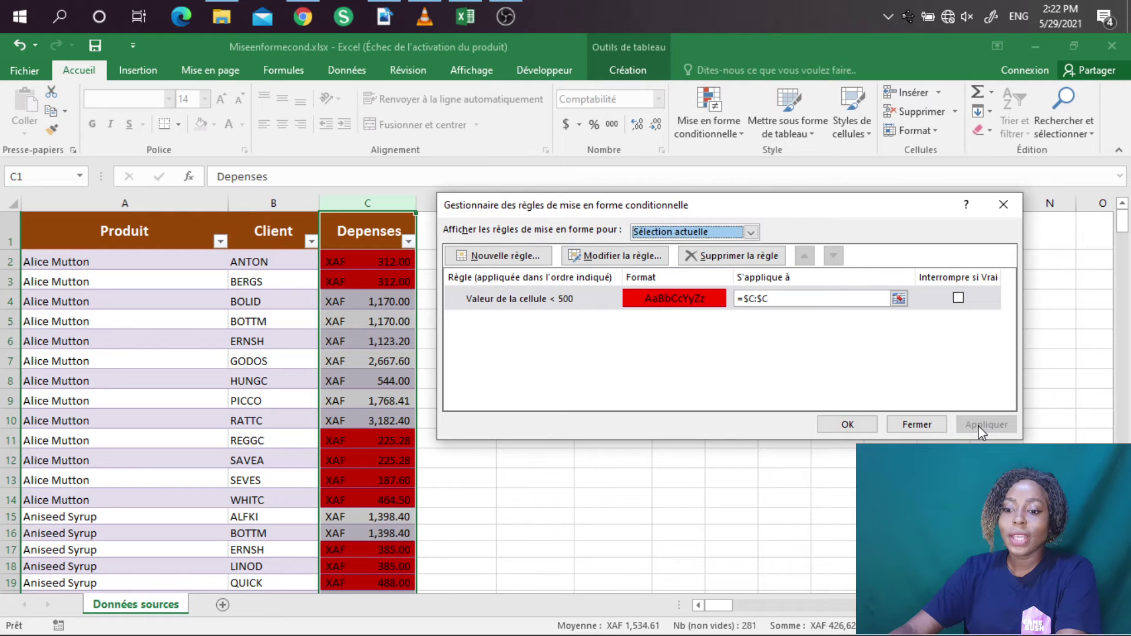
left_click_drag(839, 211, 913, 211)
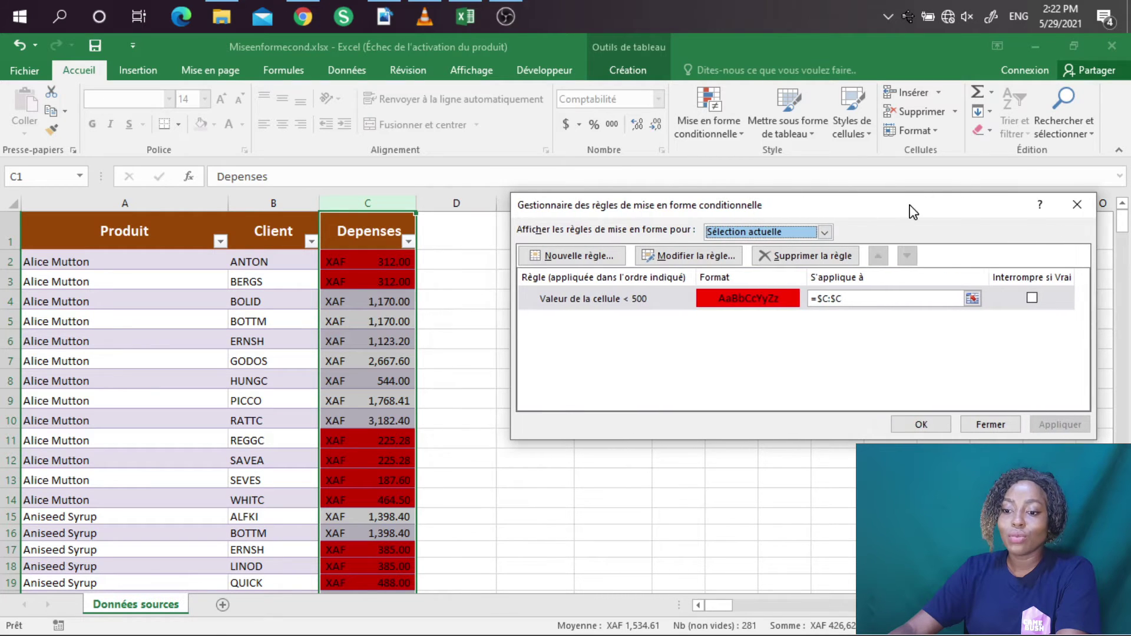
left_click(1075, 202)
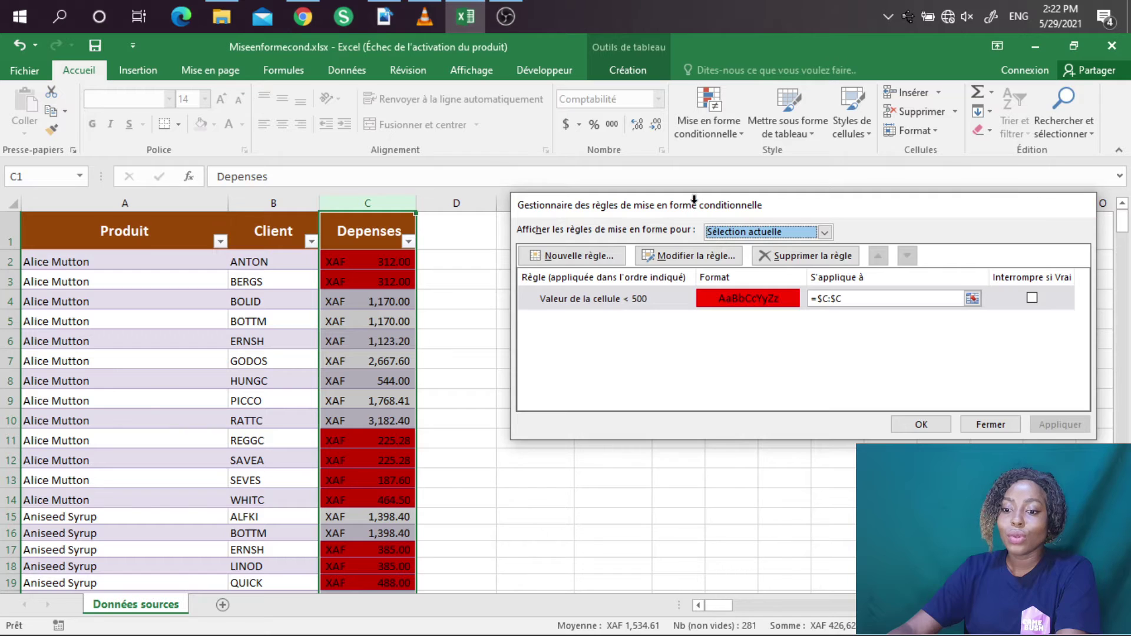
left_click(446, 318)
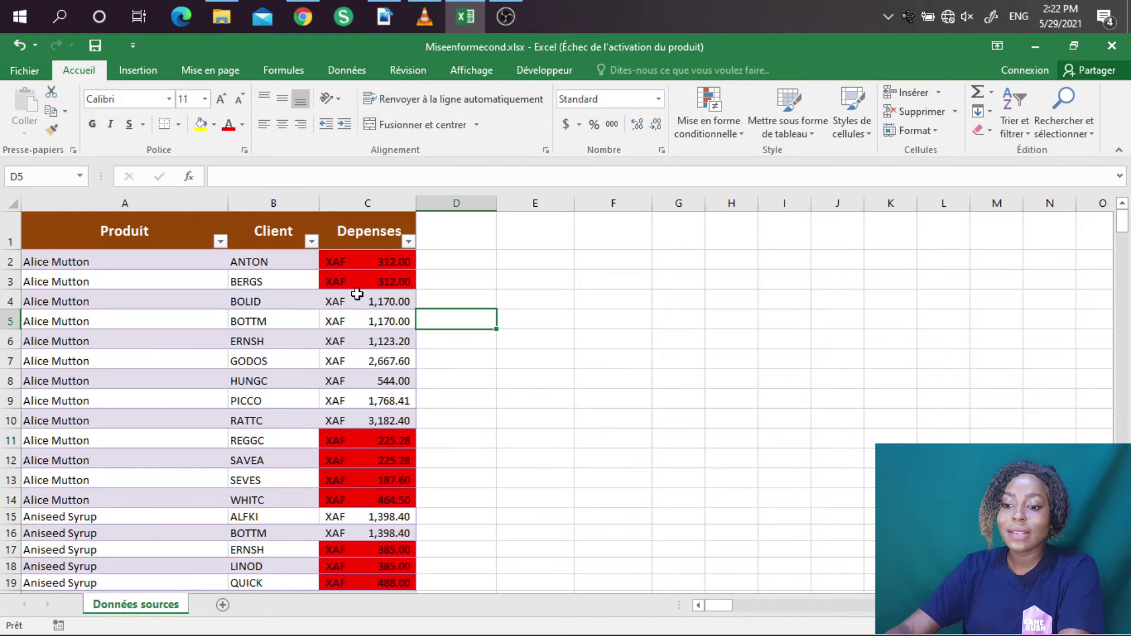
Examine the red-highlighted expenses throughout column C, checking rows of several products, and return to the start of the table.
scroll(370, 274, "down", 1)
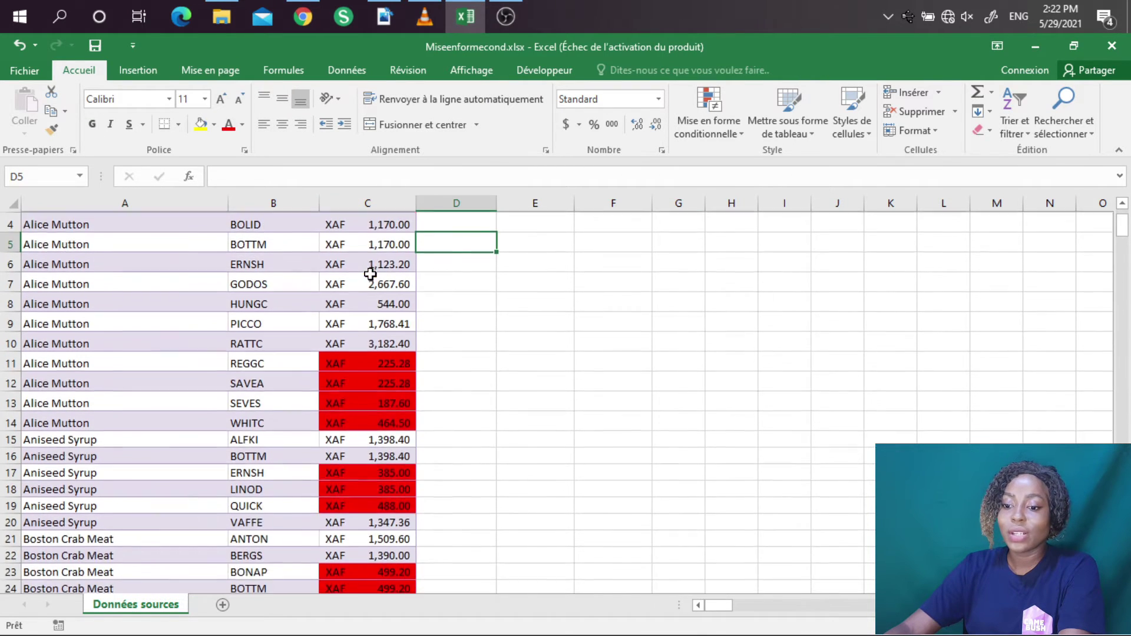
scroll(370, 274, "down", 9)
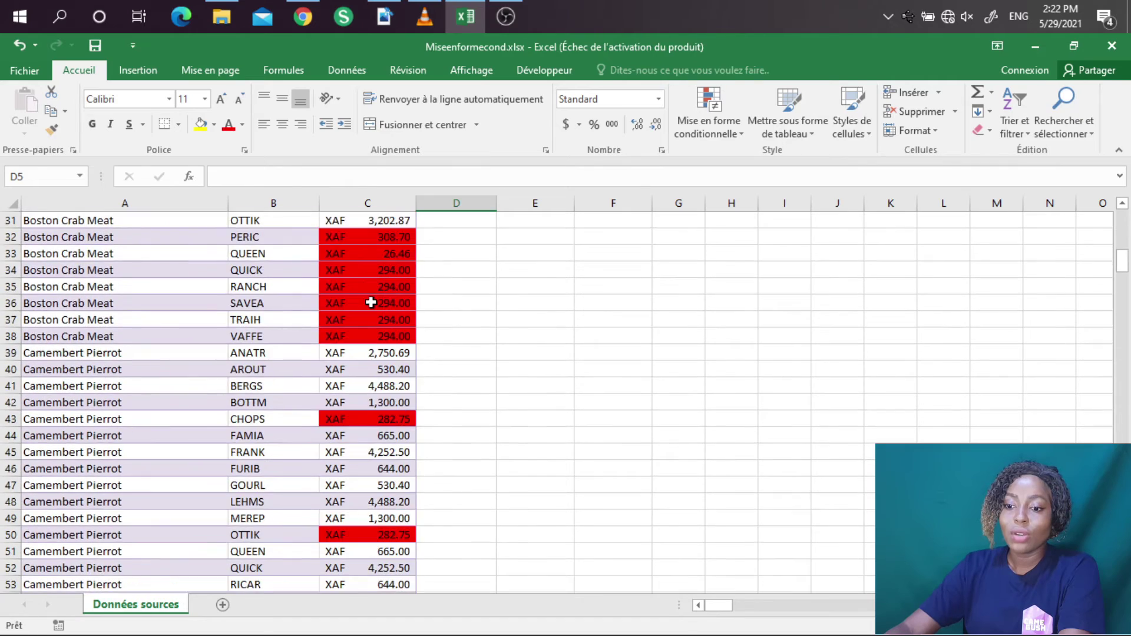
scroll(370, 302, "down", 20)
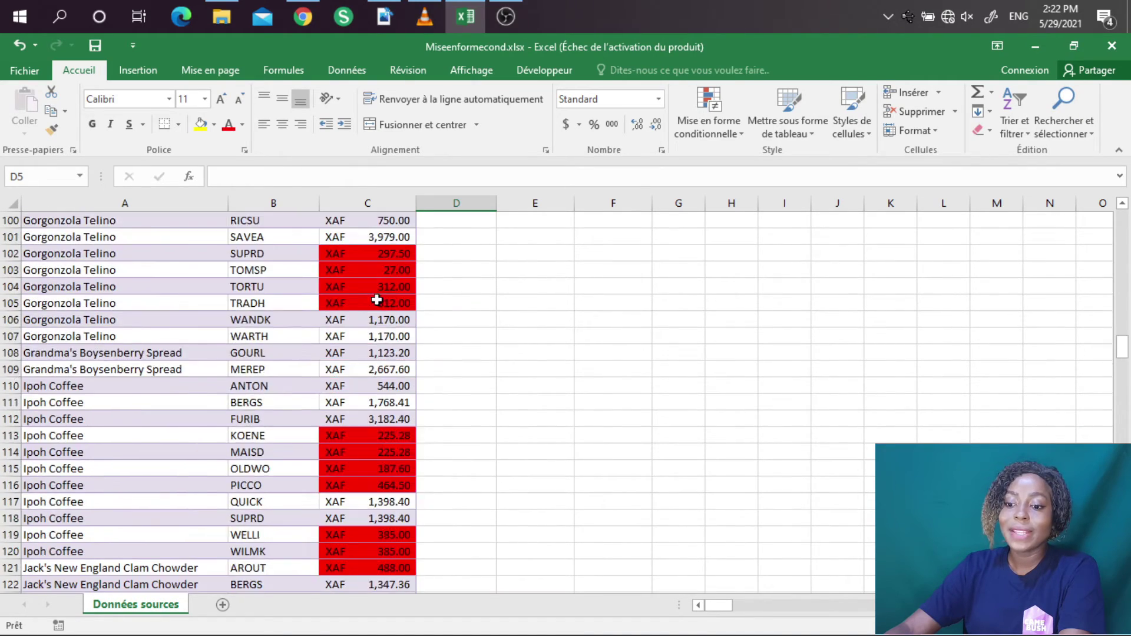
scroll(377, 301, "down", 20)
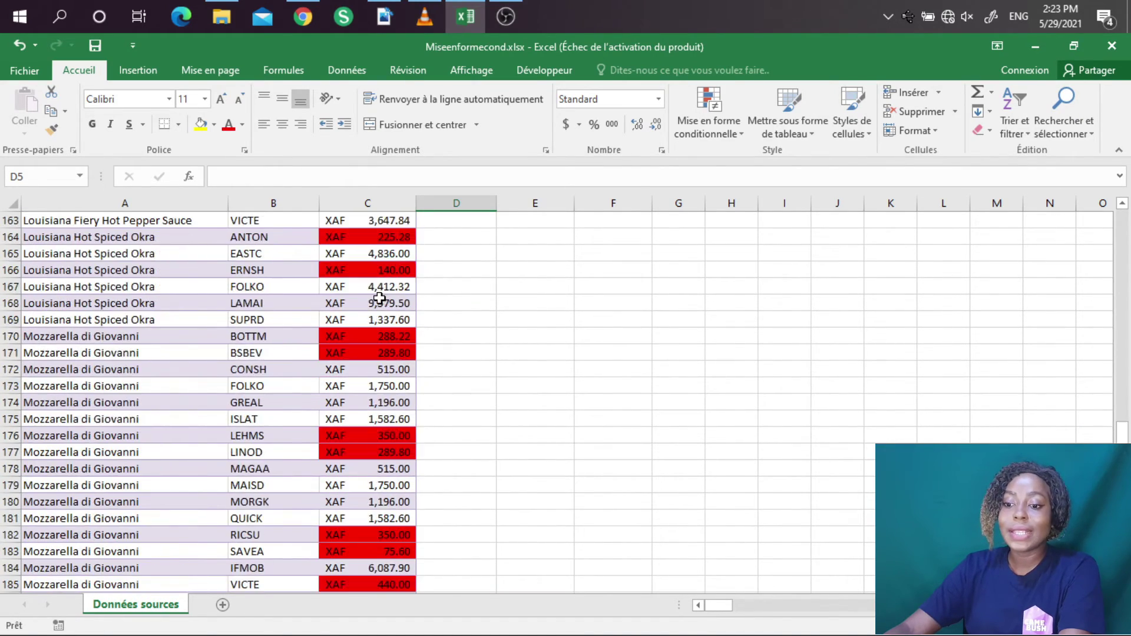
scroll(379, 299, "down", 4)
scroll(378, 298, "up", 20)
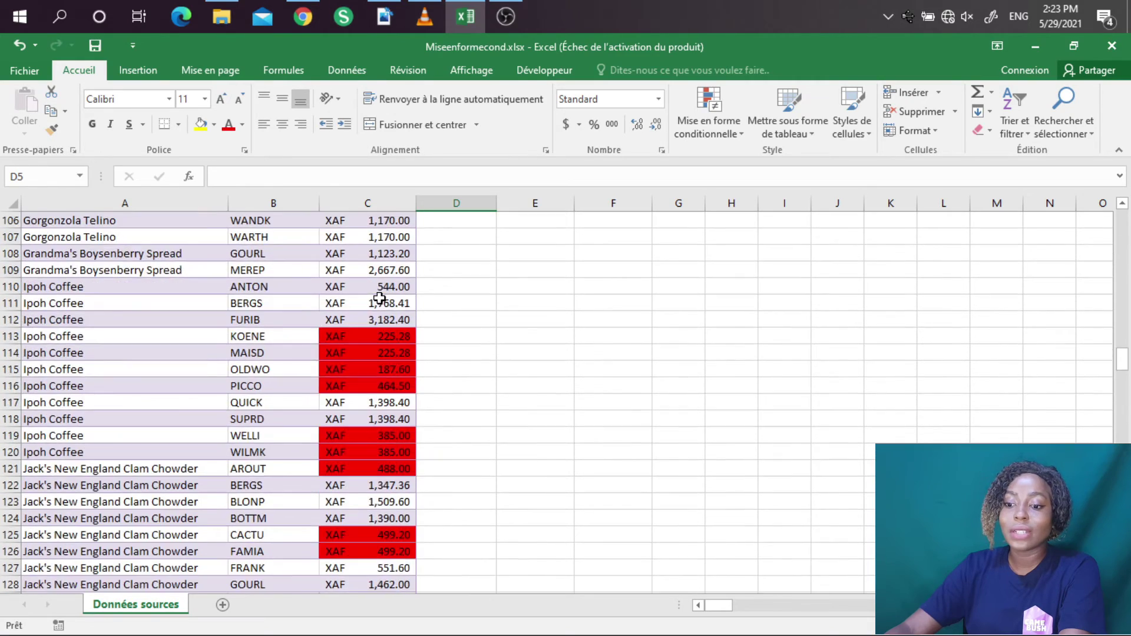
scroll(379, 298, "up", 10)
left_click_drag(1122, 320, 1122, 224)
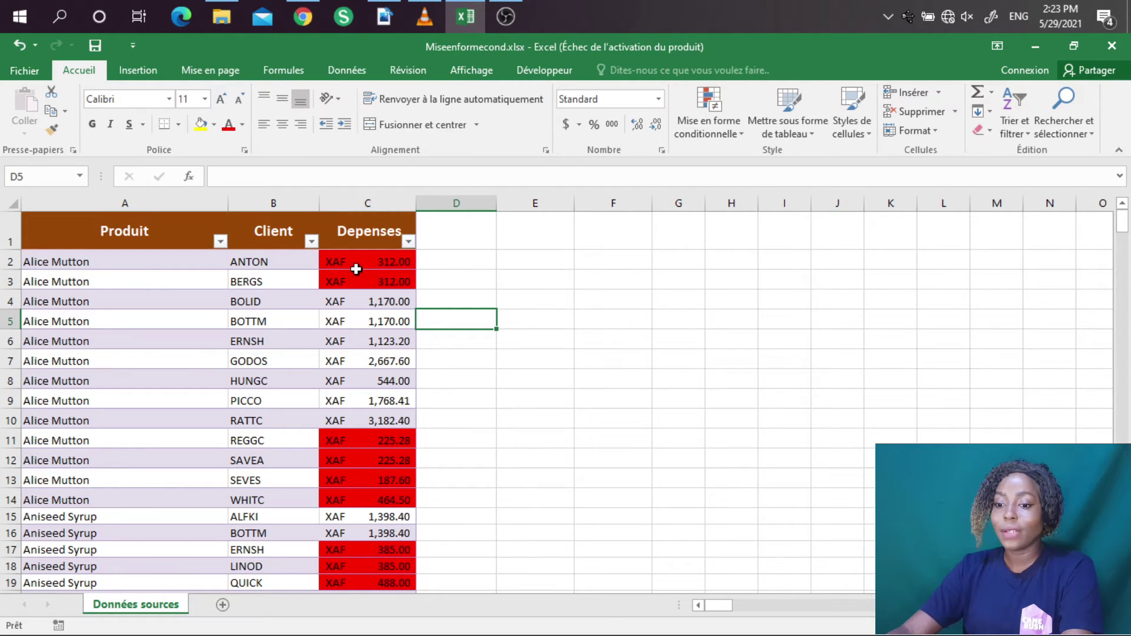
Create a second conditional formatting rule for column C that targets only cells with a value less than (inférieure à) 1000.
left_click(368, 202)
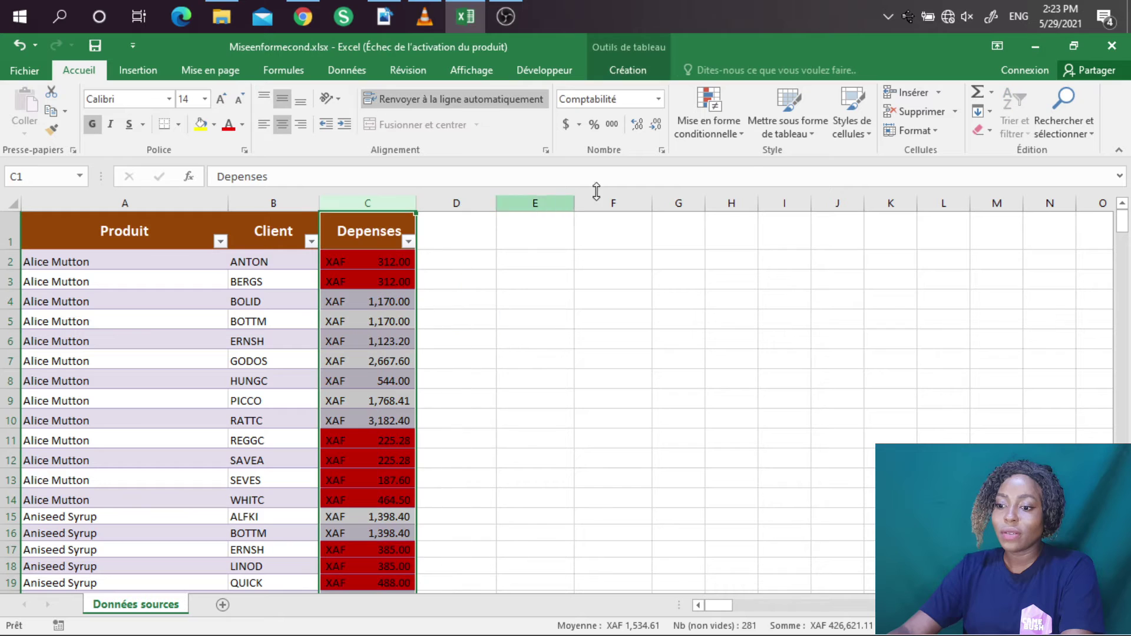
left_click(728, 137)
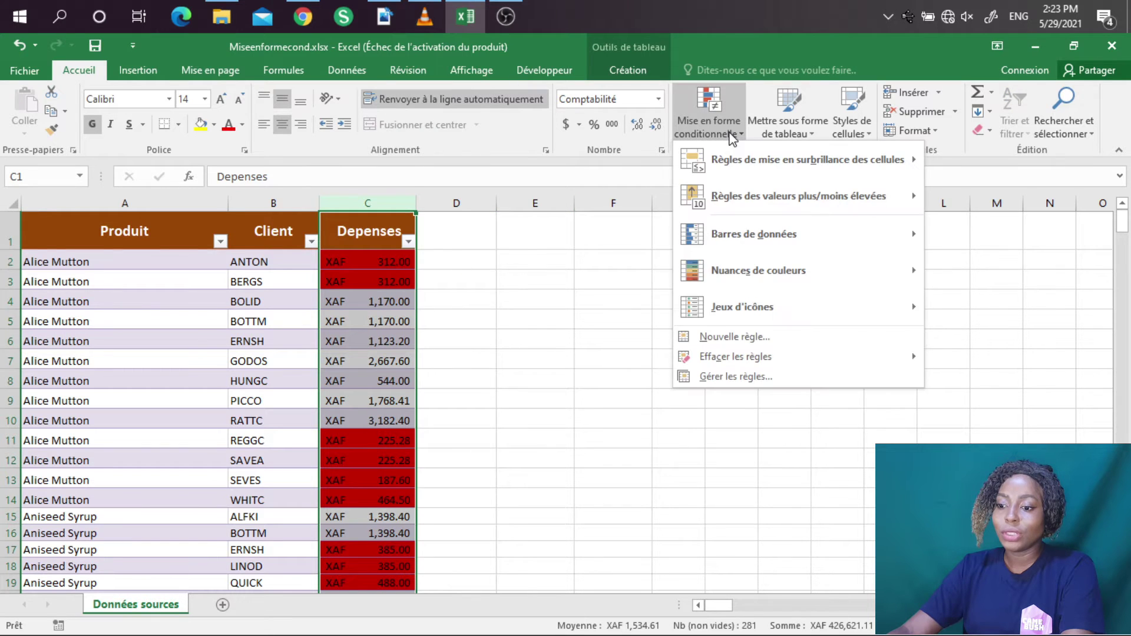
left_click(743, 378)
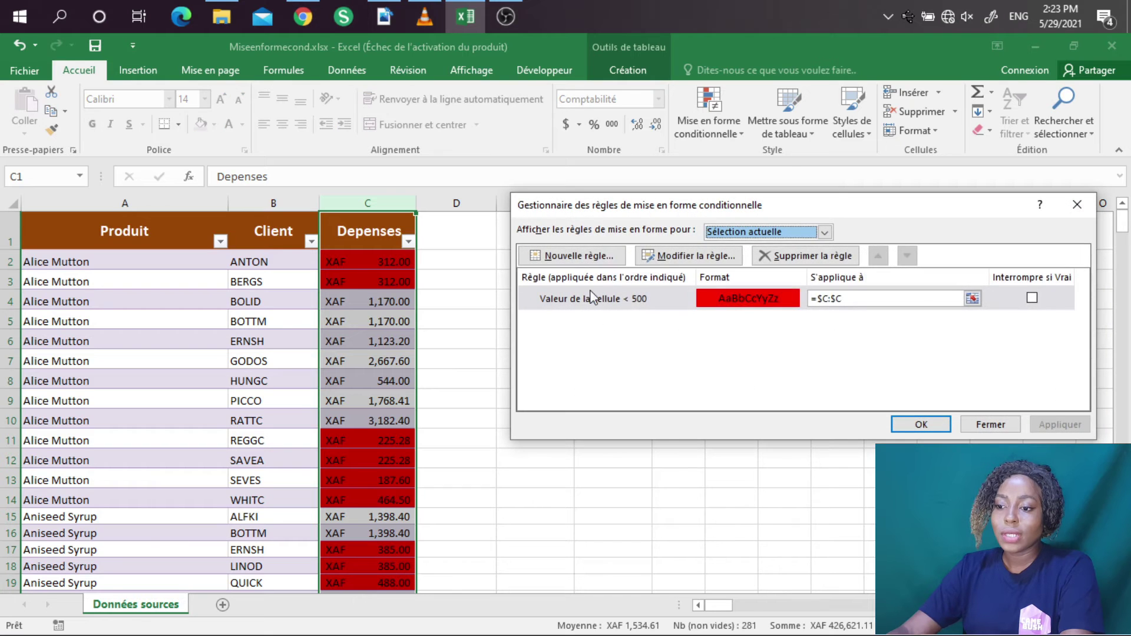
left_click(581, 256)
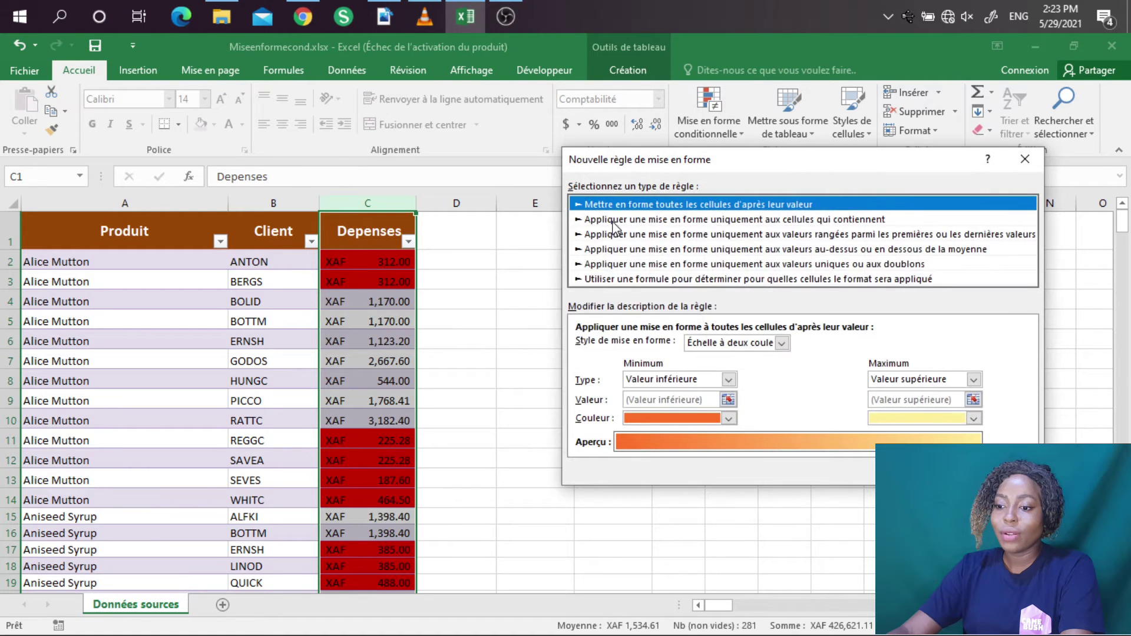
left_click(614, 221)
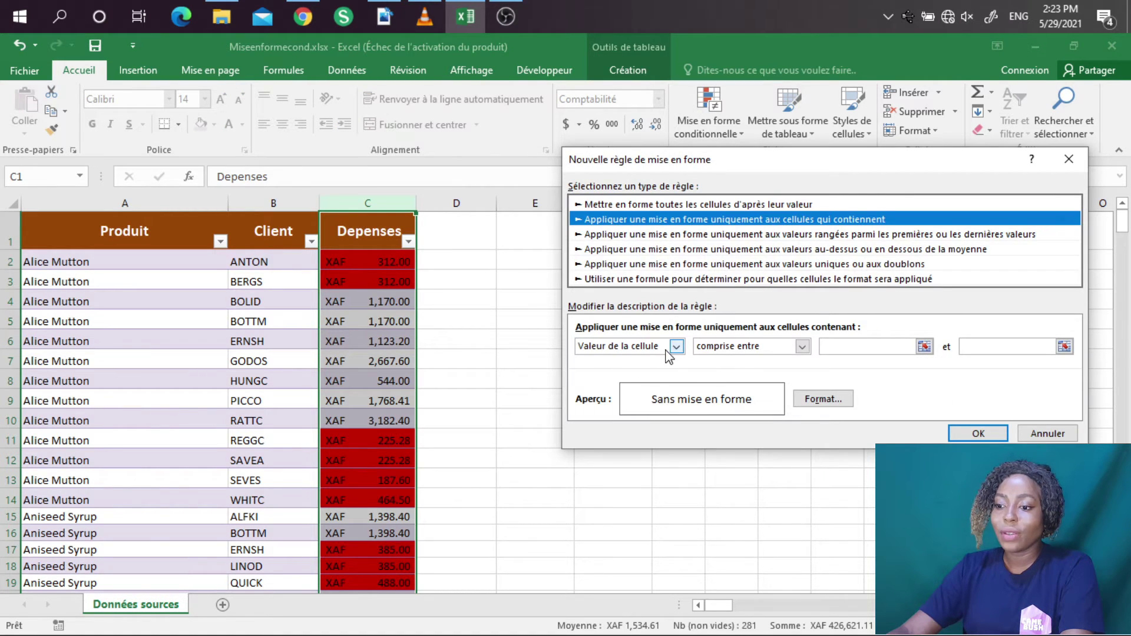
left_click(766, 348)
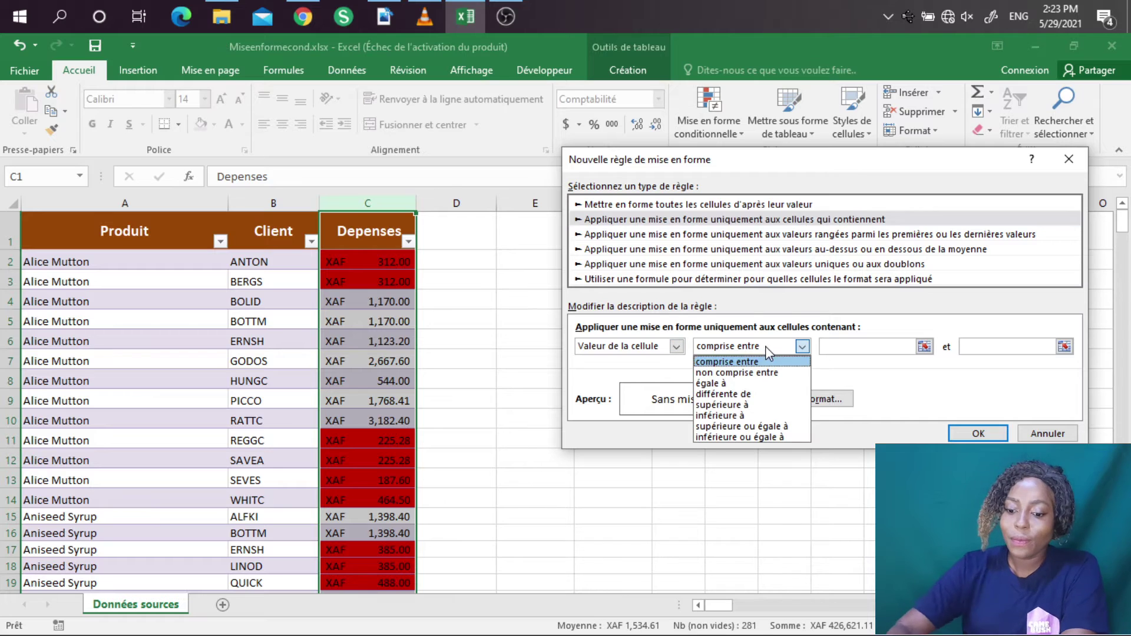
left_click(743, 415)
left_click(849, 345)
type("1000")
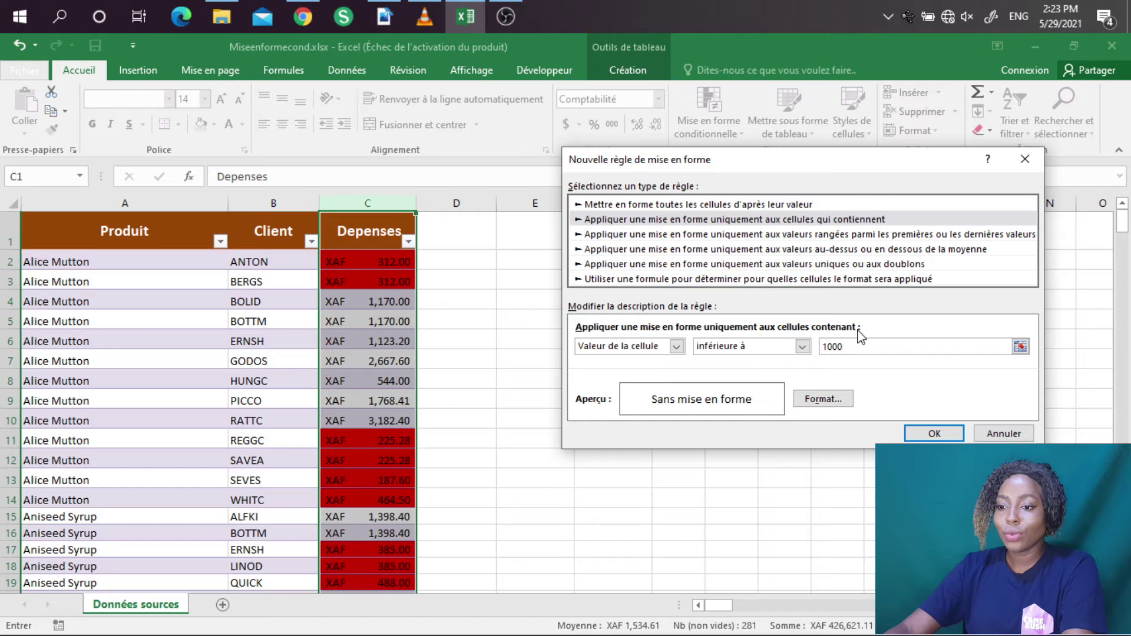
Give the rule a blue background fill and white font colour, and accept the new rule.
left_click(820, 399)
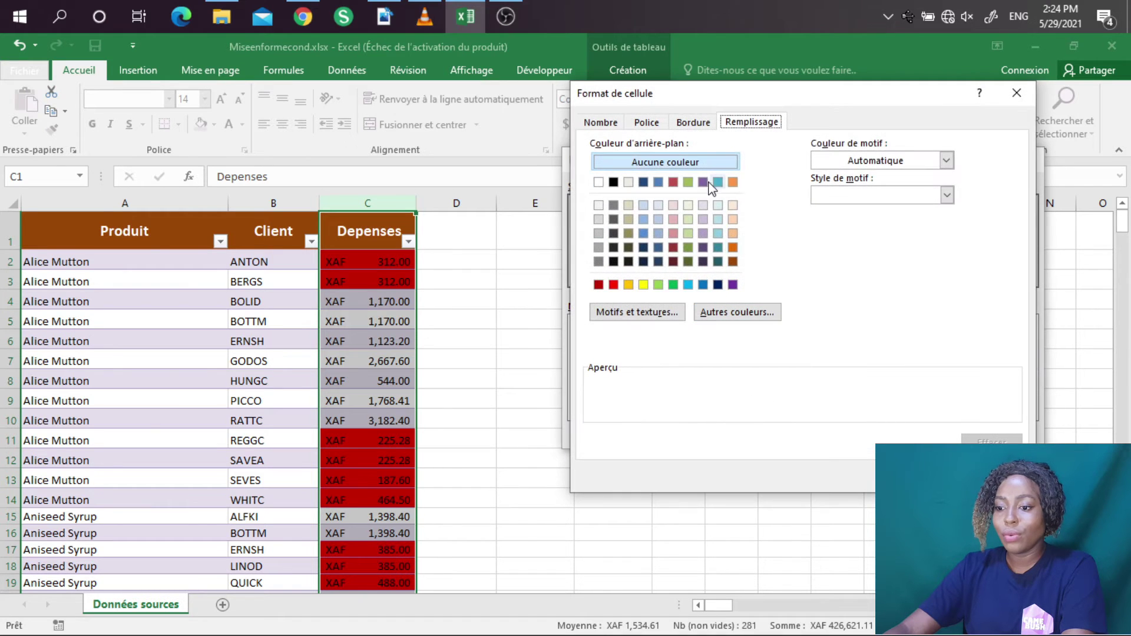
left_click(702, 286)
left_click(926, 476)
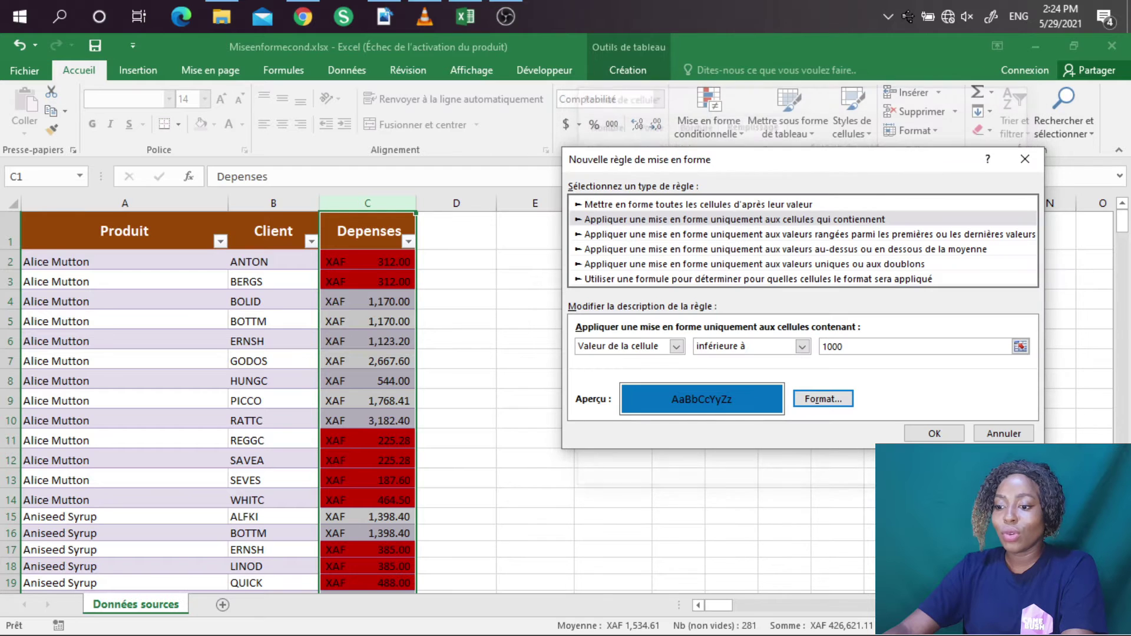
left_click(815, 401)
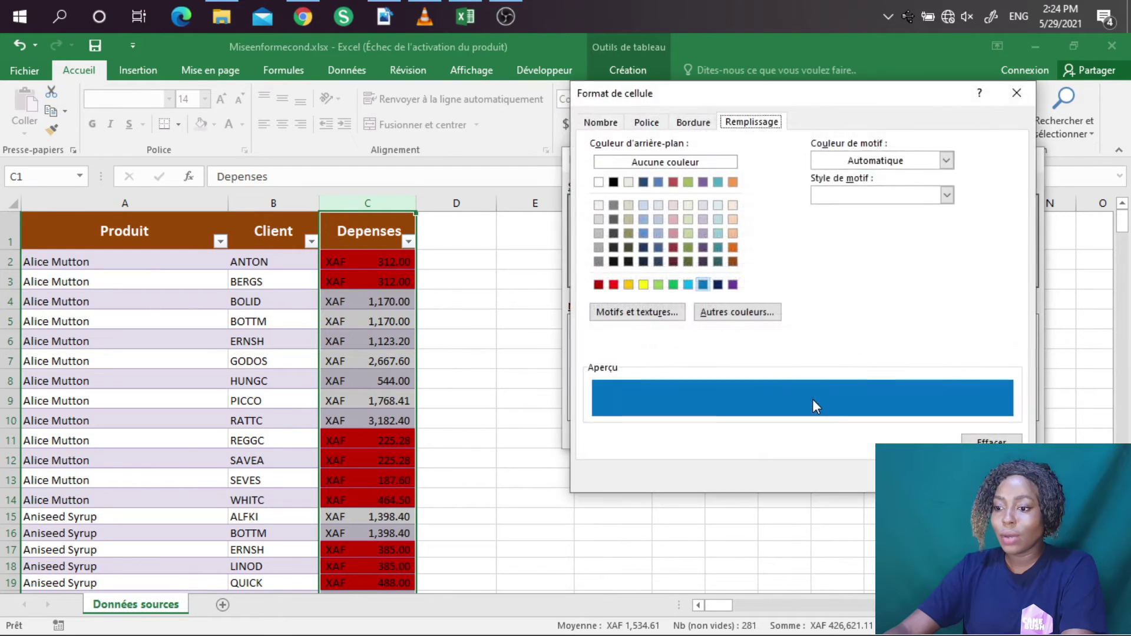
left_click(647, 125)
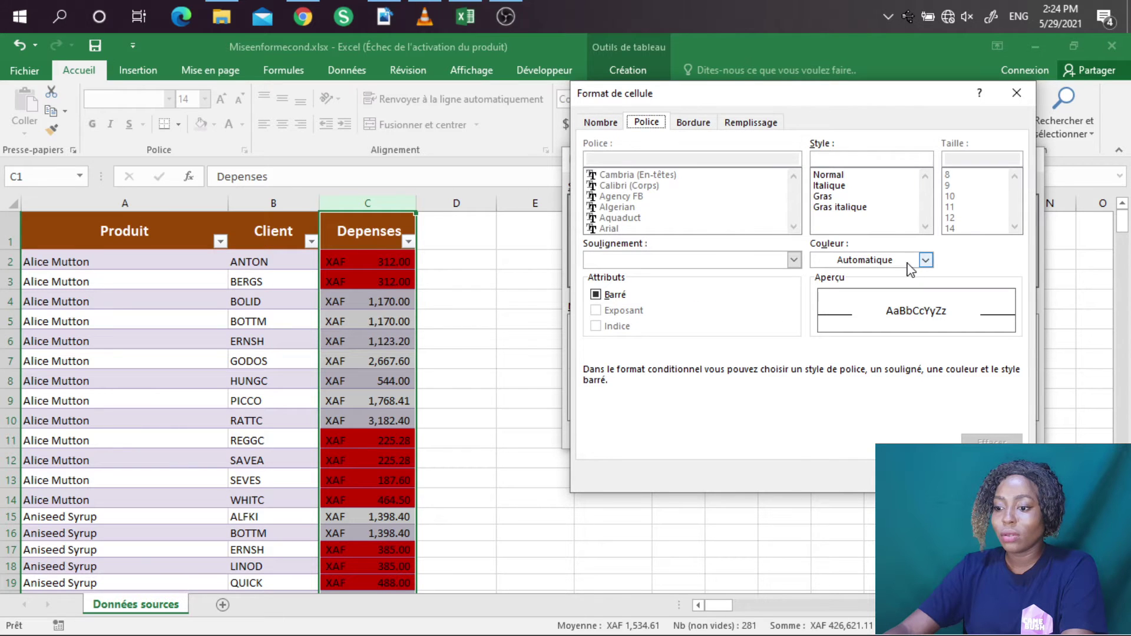
left_click(924, 261)
left_click(819, 317)
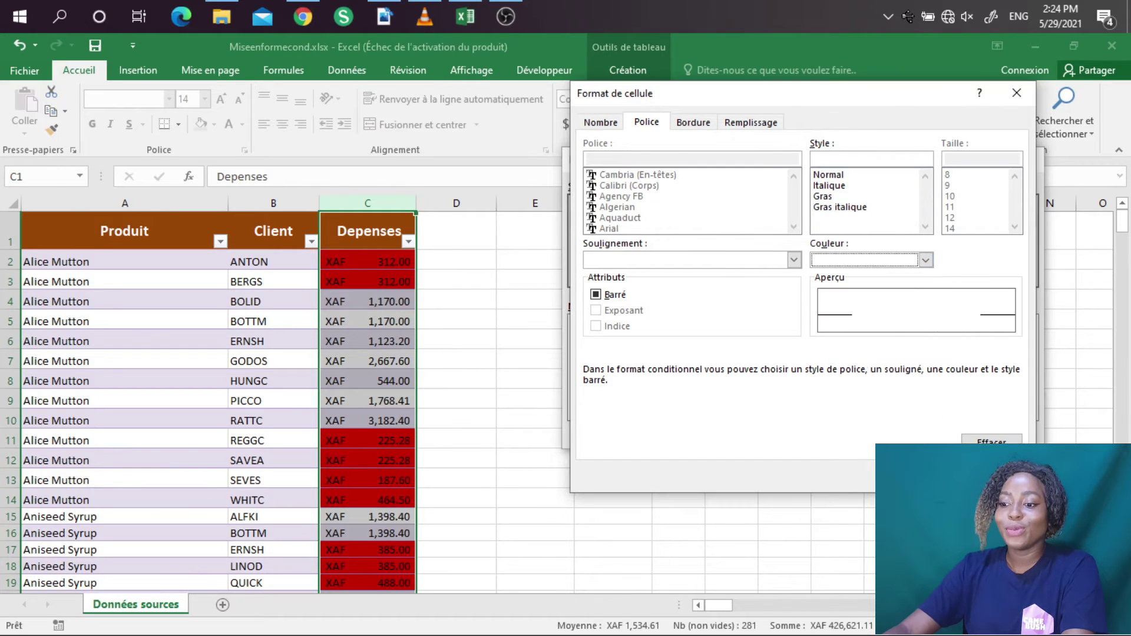
left_click(930, 476)
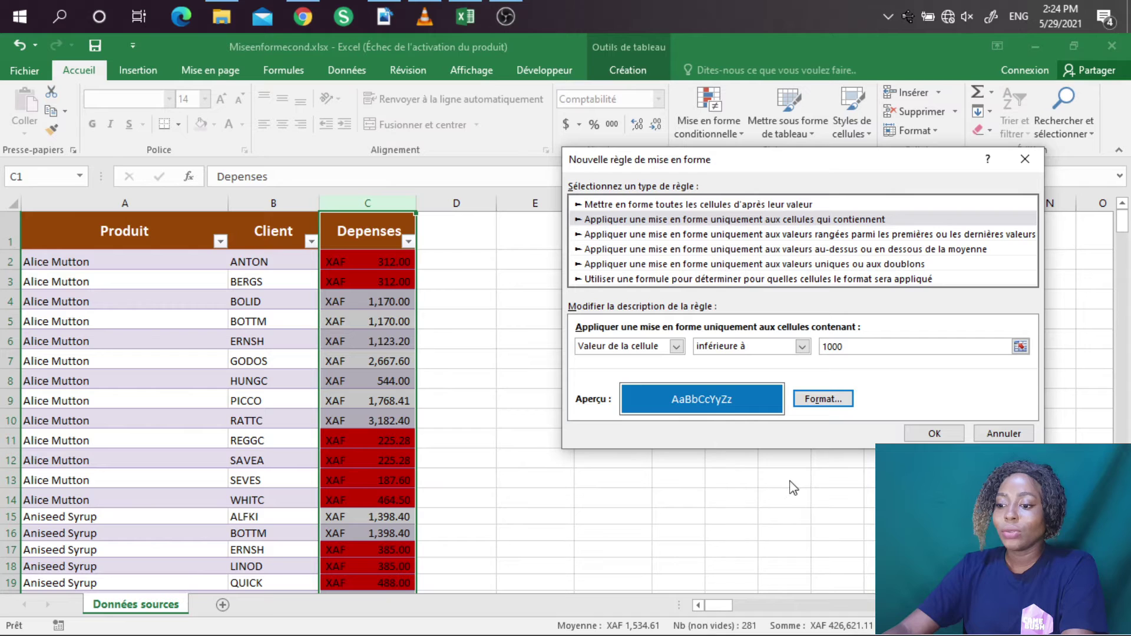
left_click(936, 434)
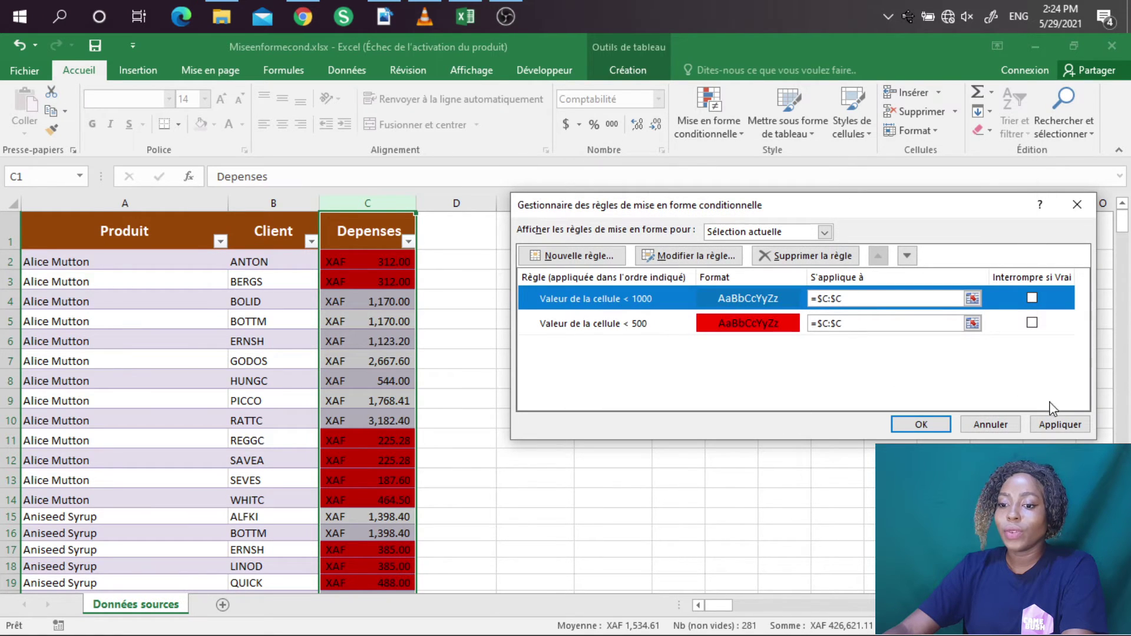
Apply the blue-fill rule to column C, close the rules manager and deselect the column.
left_click(1055, 429)
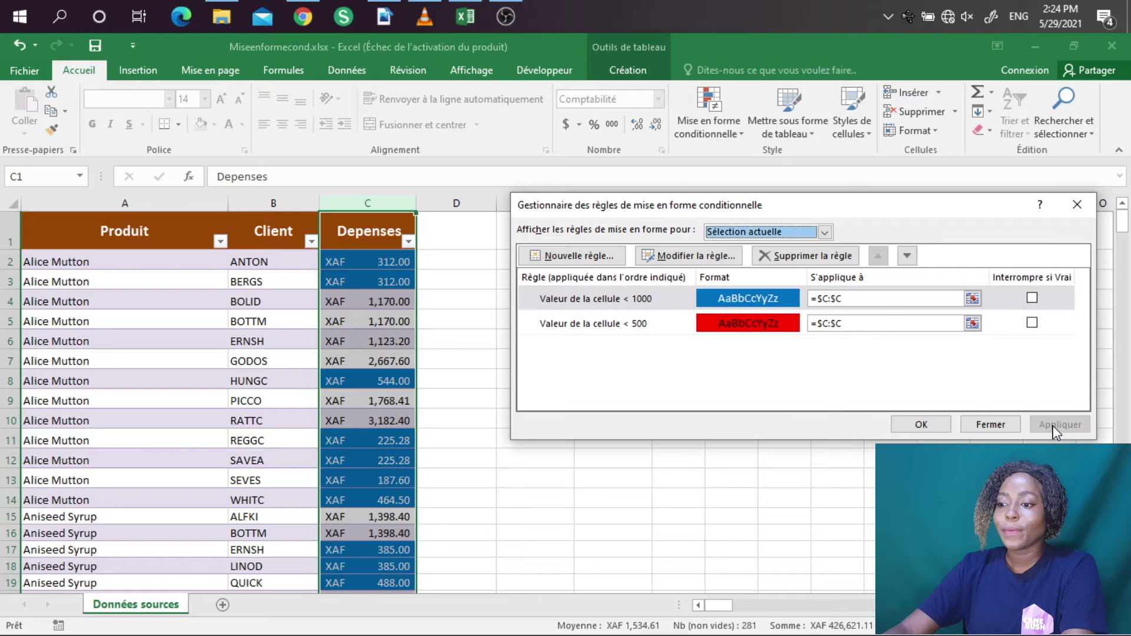
key("Return")
left_click(456, 359)
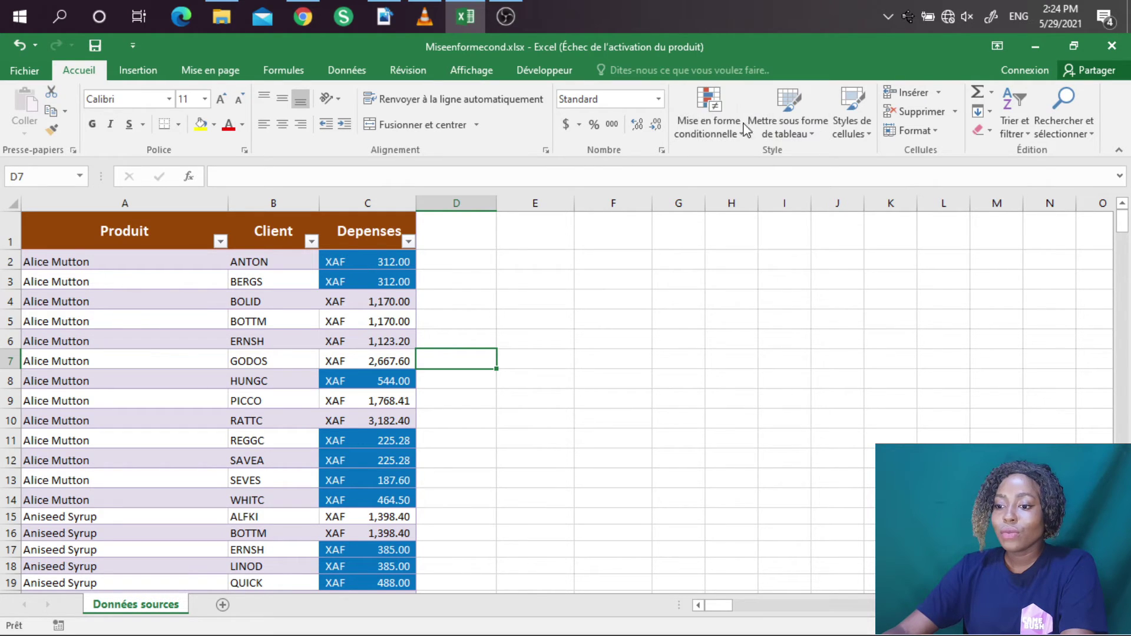
Move column C's < 1000 rule below the < 500 rule, apply the new order and close the rules manager.
left_click(346, 205)
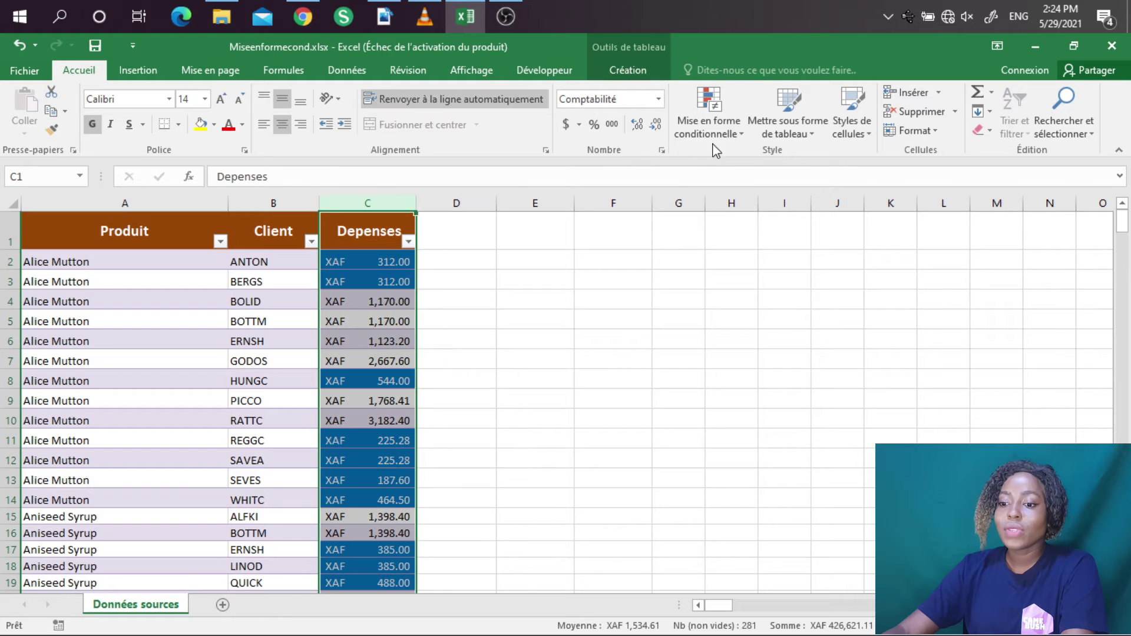
left_click(743, 125)
left_click(764, 377)
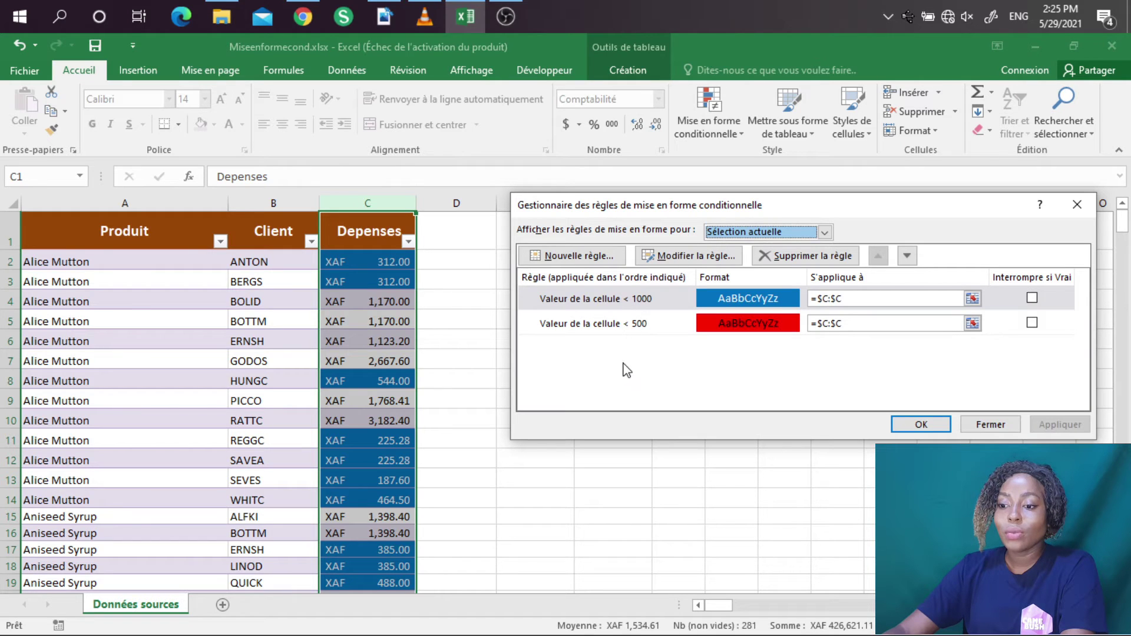
left_click(639, 300)
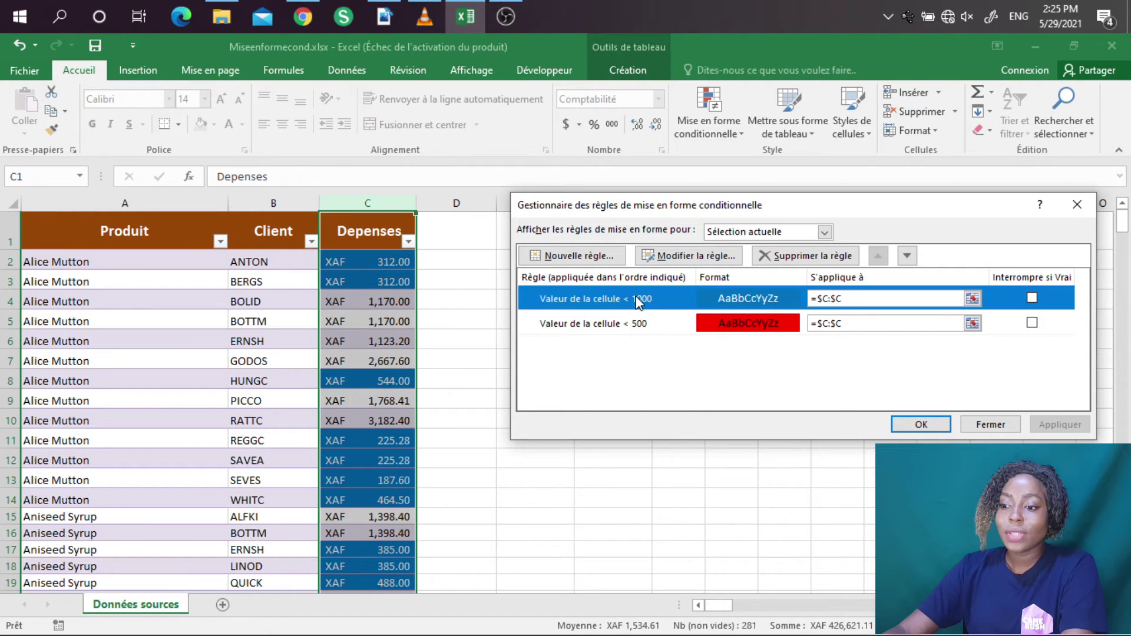
left_click(906, 257)
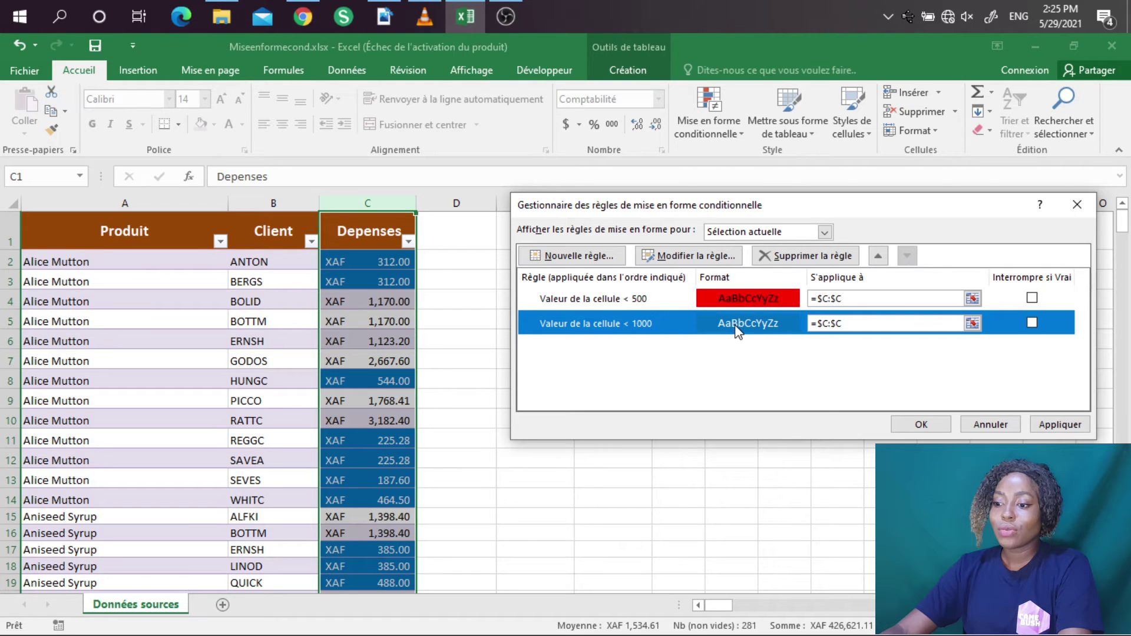
left_click(1081, 427)
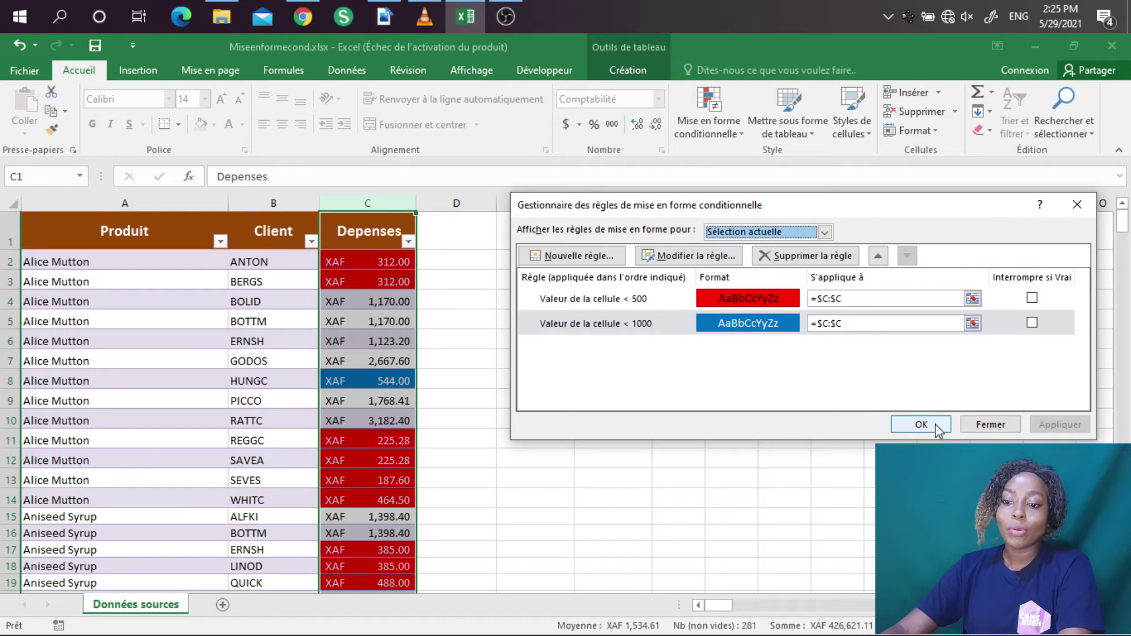
left_click(989, 425)
left_click(472, 360)
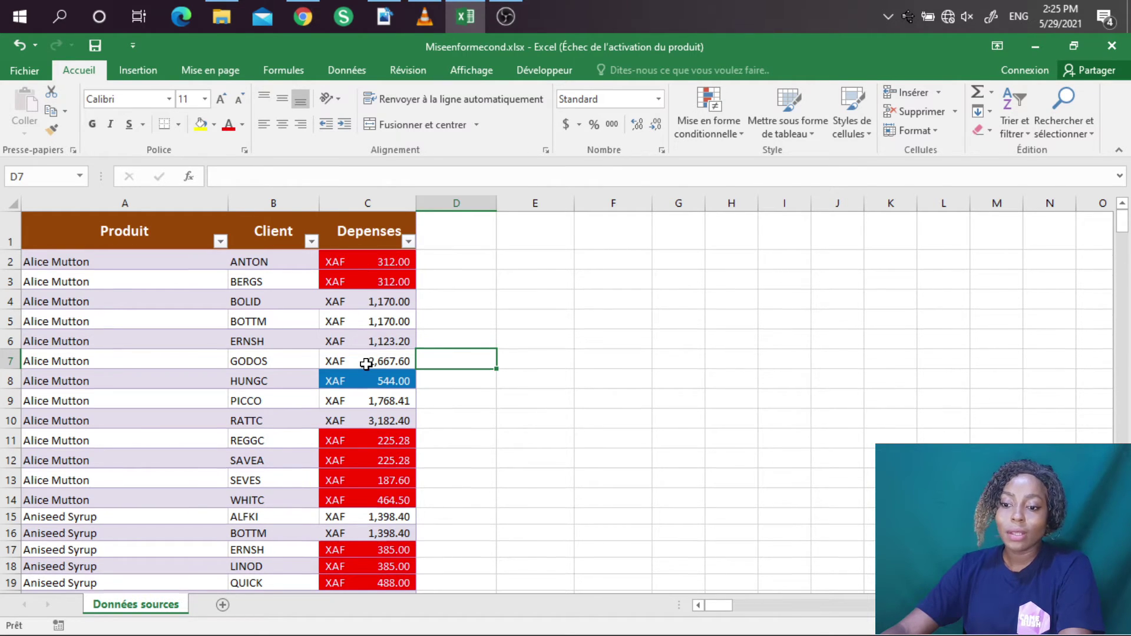
Create a new conditional formatting rule for column C that formats all cells by value with the Barre de données style.
scroll(370, 365, "down", 1)
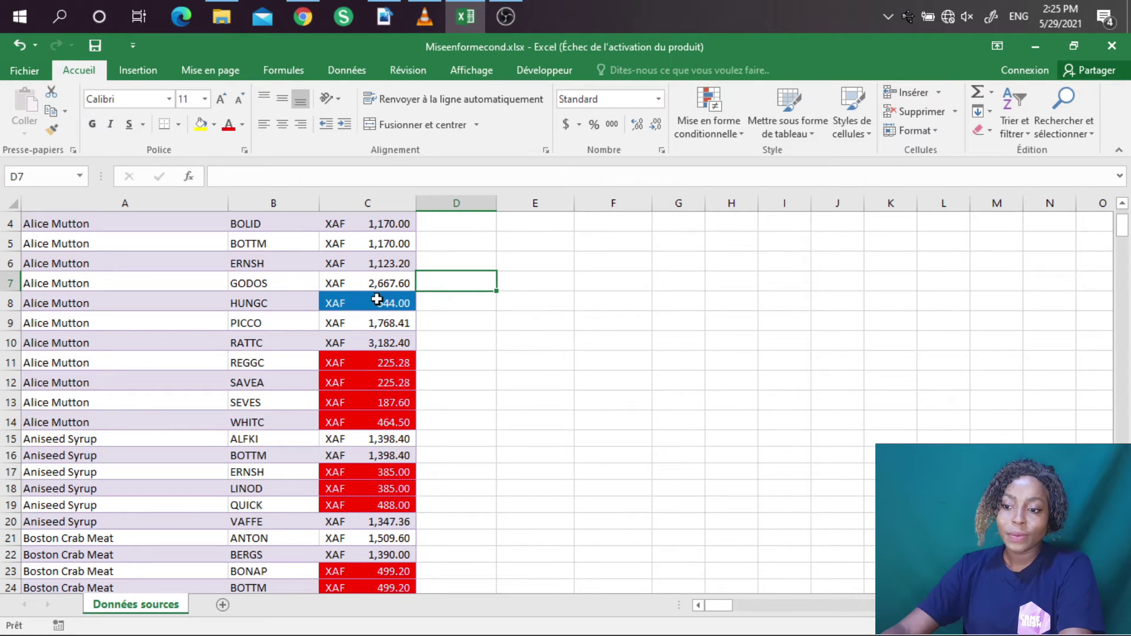
scroll(374, 330, "down", 10)
scroll(371, 347, "up", 11)
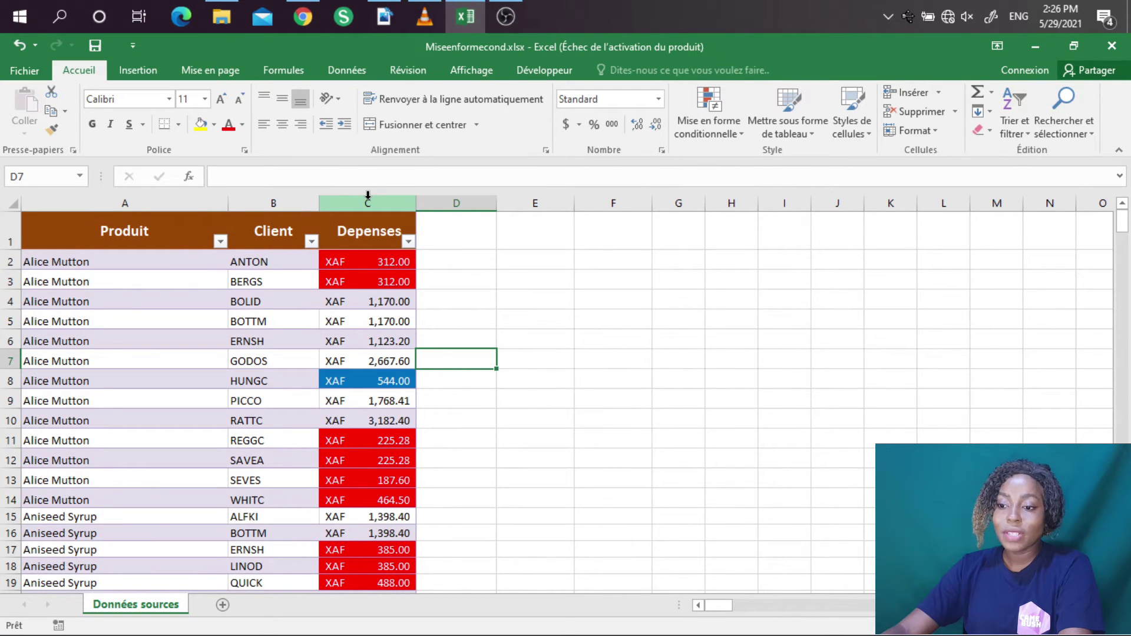
left_click(368, 196)
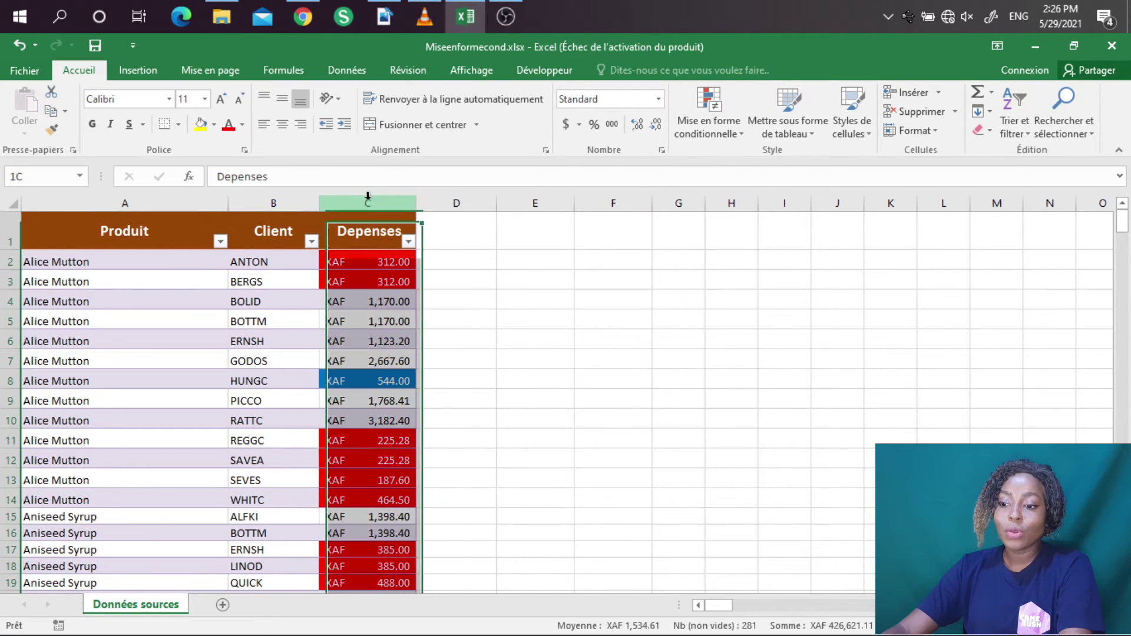
left_click(733, 141)
left_click(712, 379)
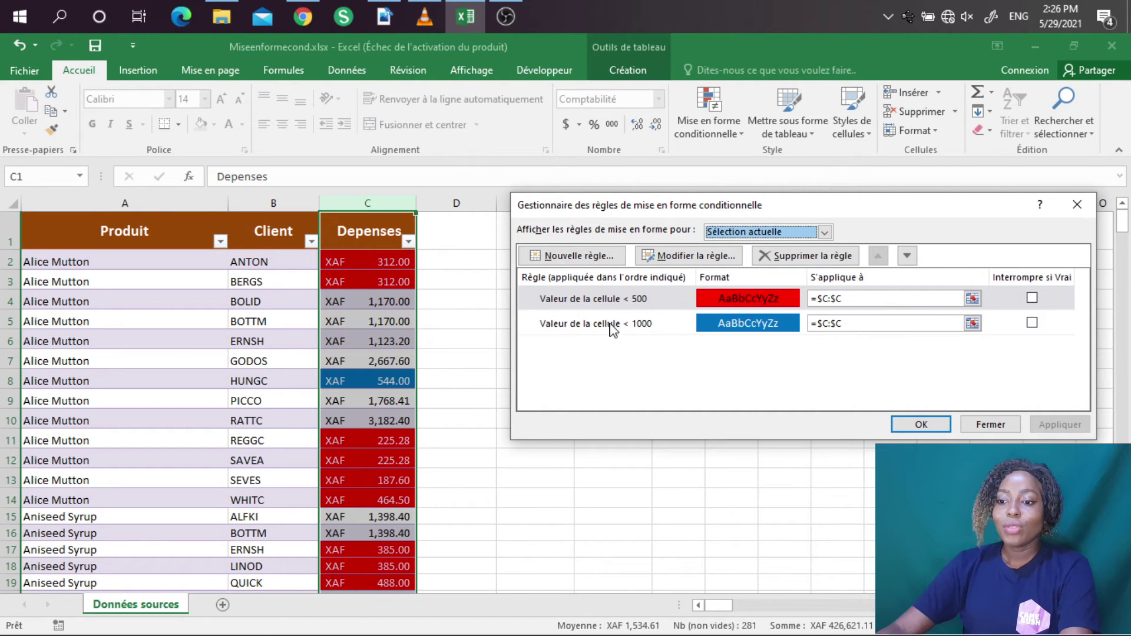
left_click(574, 257)
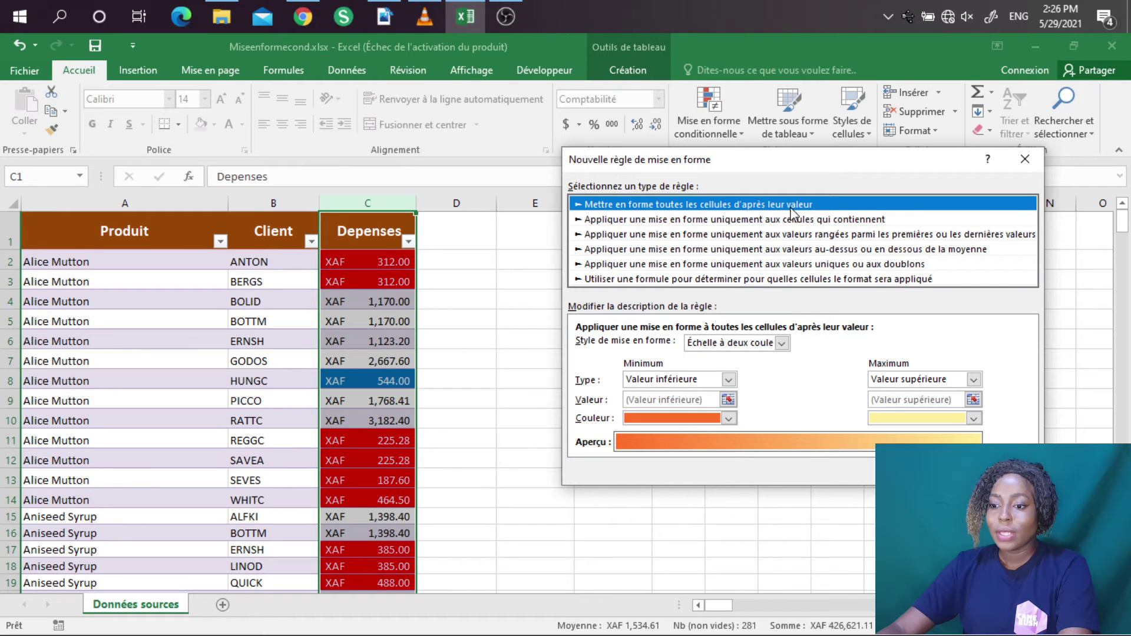
left_click(782, 343)
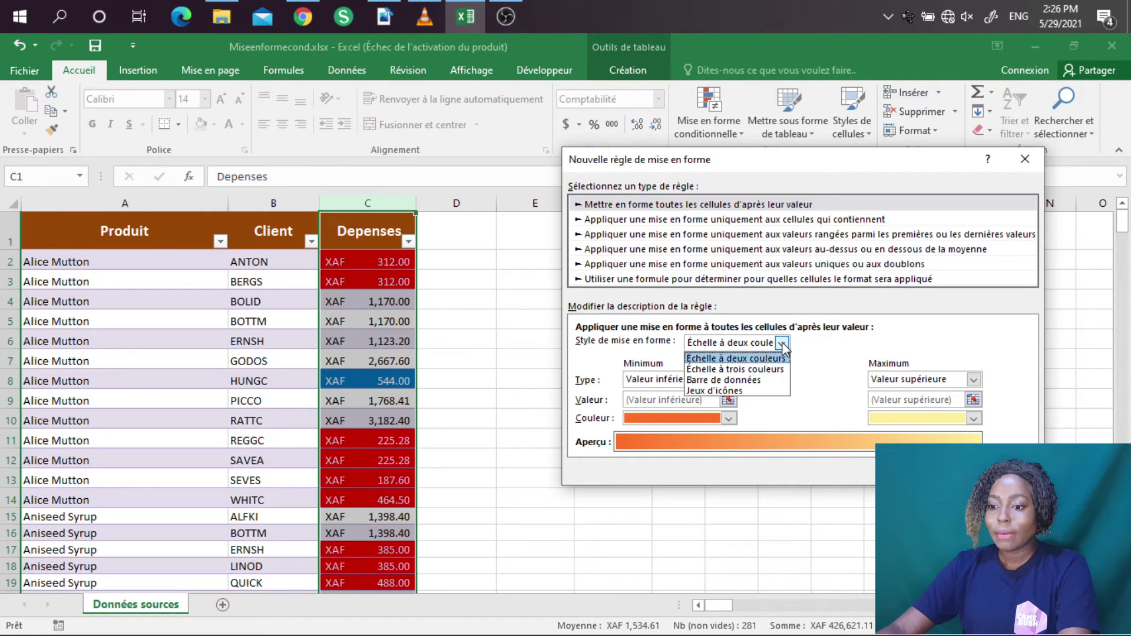
left_click(747, 380)
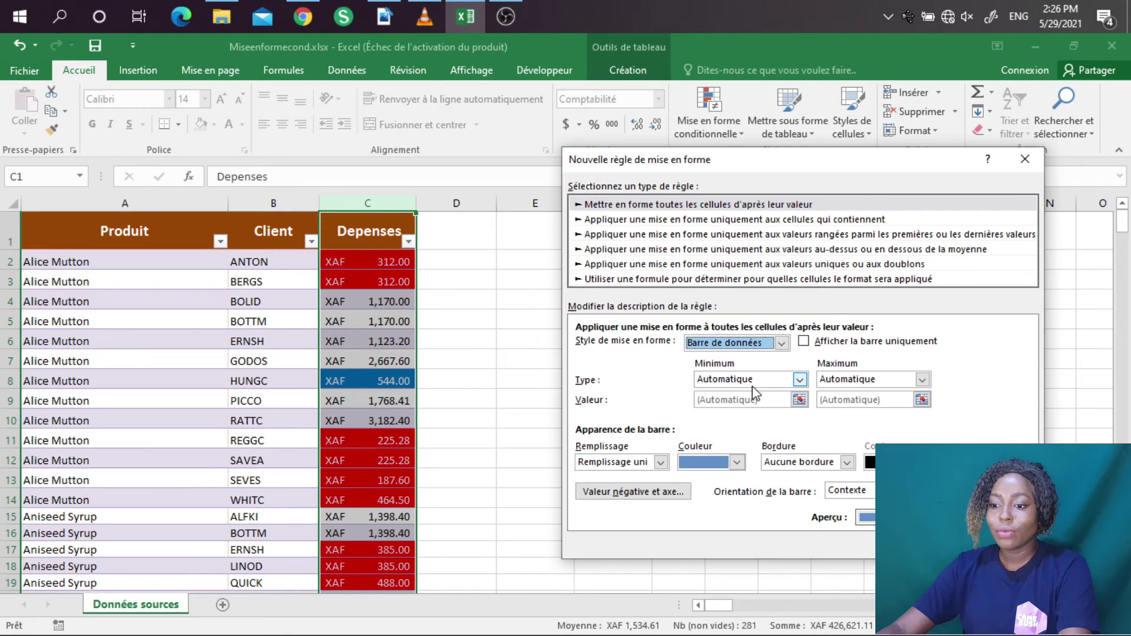
Set both the minimum and maximum types of the data bar rule to Nombre.
left_click(795, 378)
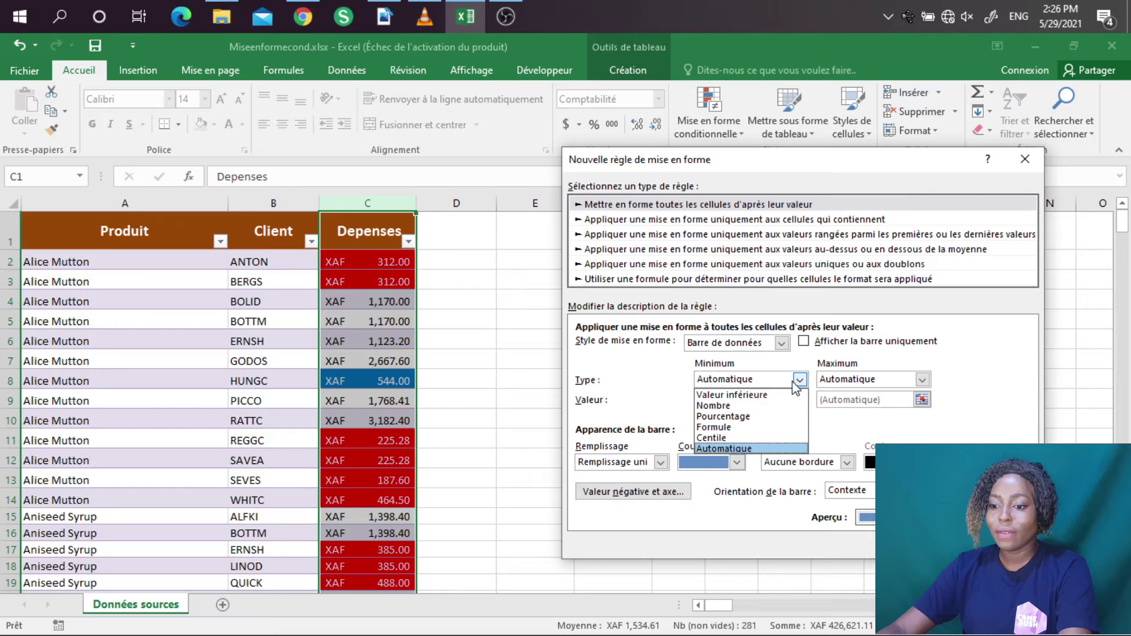
left_click(729, 405)
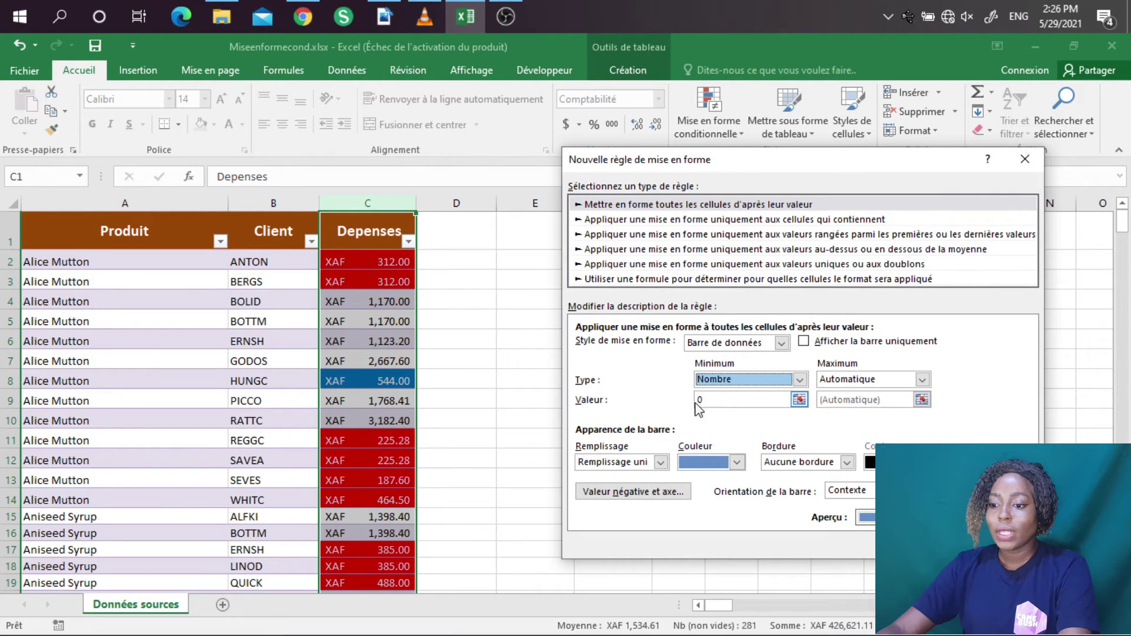
left_click(922, 378)
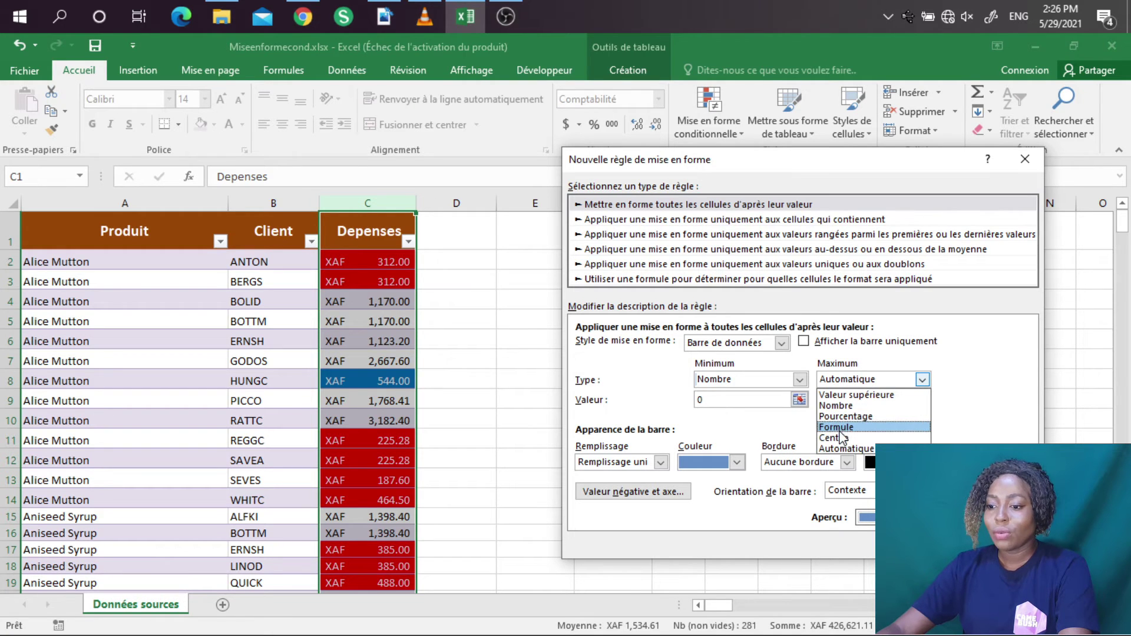
left_click(836, 405)
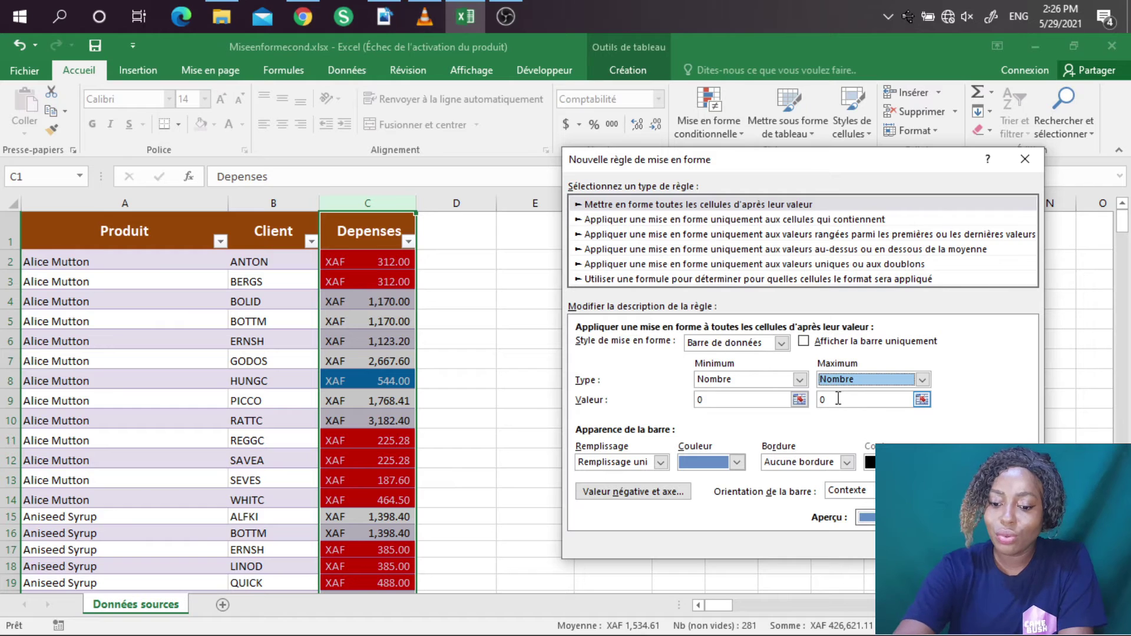
Set the data bar's maximum value to 1500.
left_click(837, 399)
type("+")
key("Left")
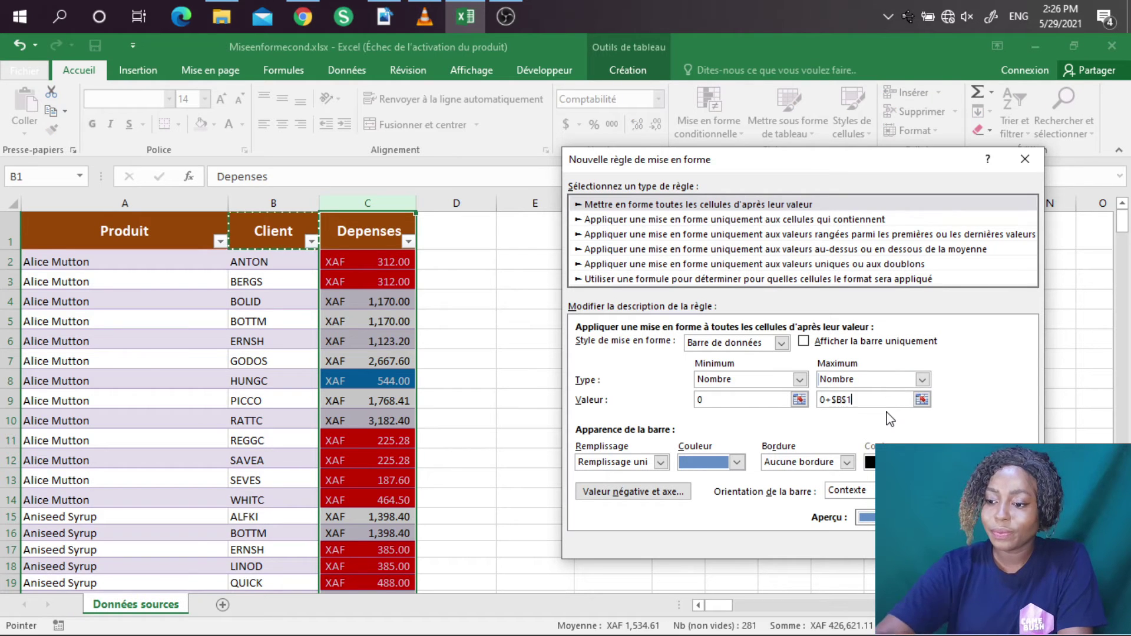
type("150")
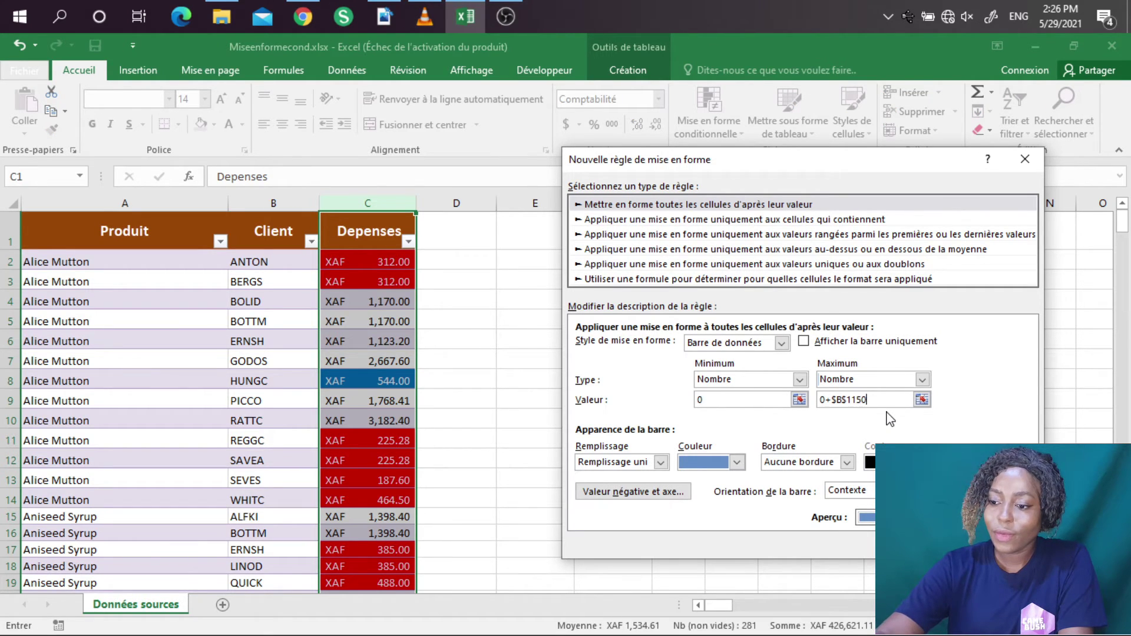
key("BackSpace")
key("BackSpace")
key("BackSpace")
key("BackSpace")
key("BackSpace")
key("BackSpace")
key("BackSpace")
key("BackSpace")
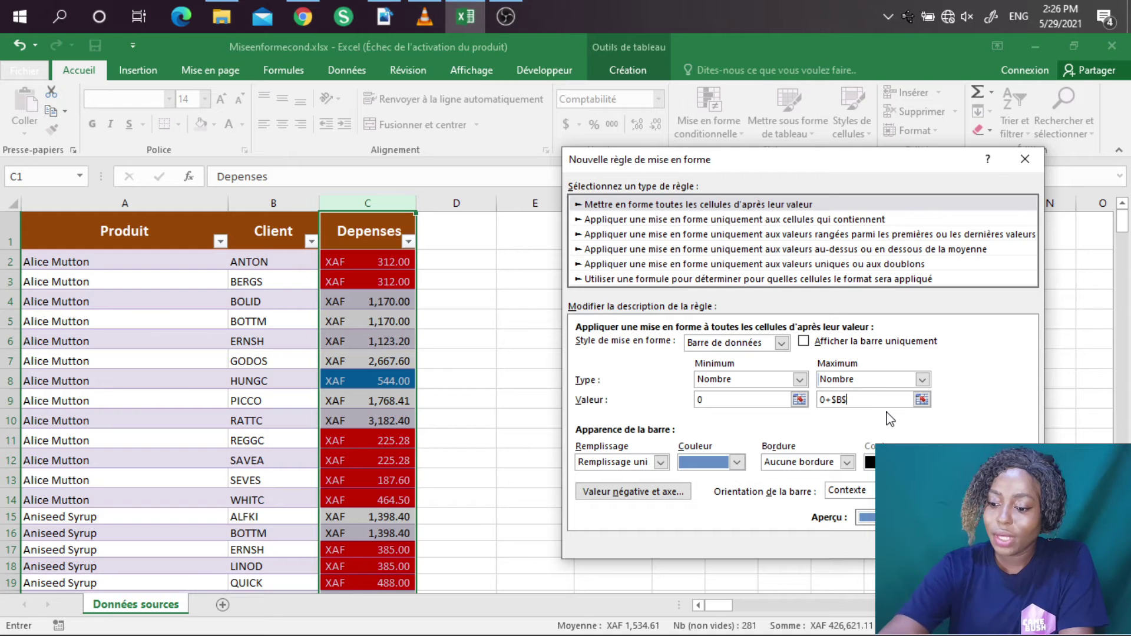
key("BackSpace")
key("BackSpace")
type("1500")
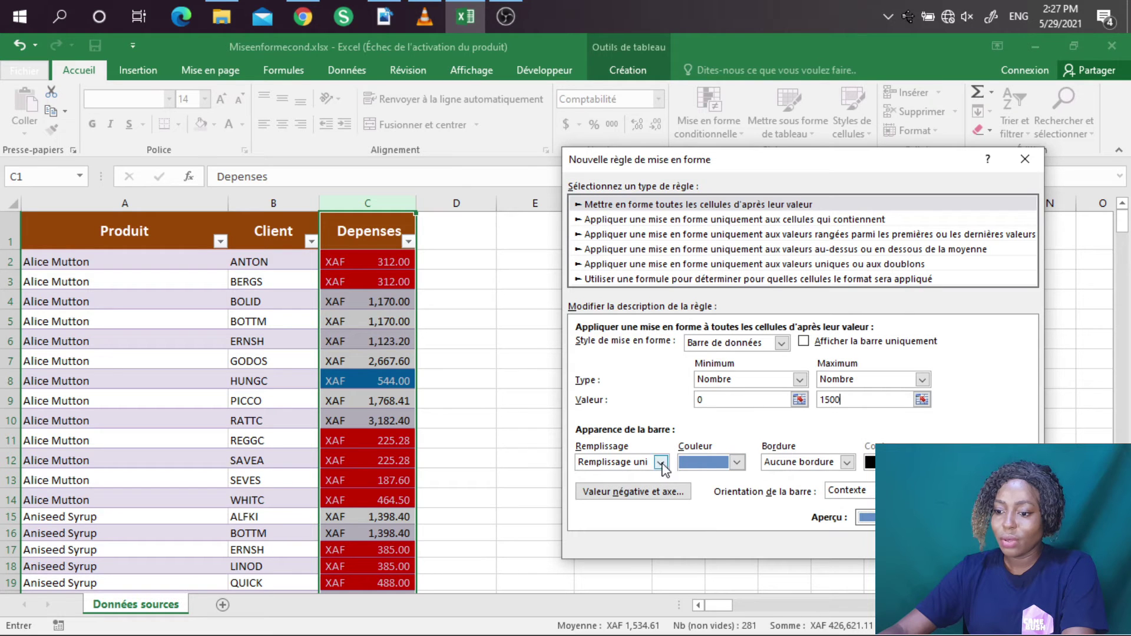
Give the data bars a standard green fill colour with no border (Aucune bordure) and accept the new rule.
left_click(737, 463)
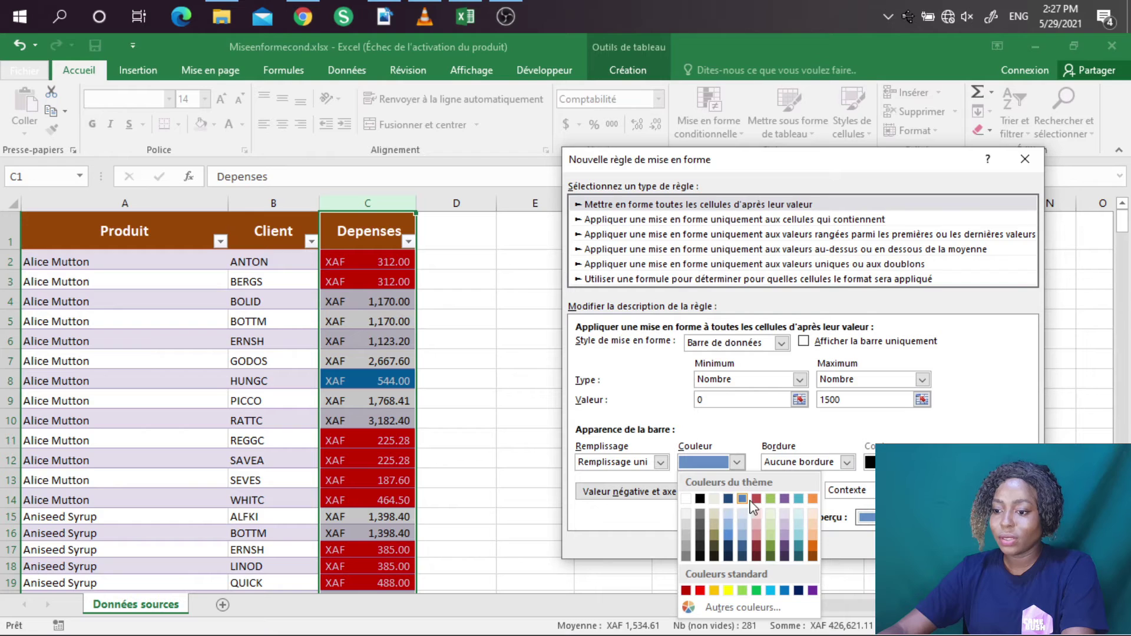
left_click(756, 591)
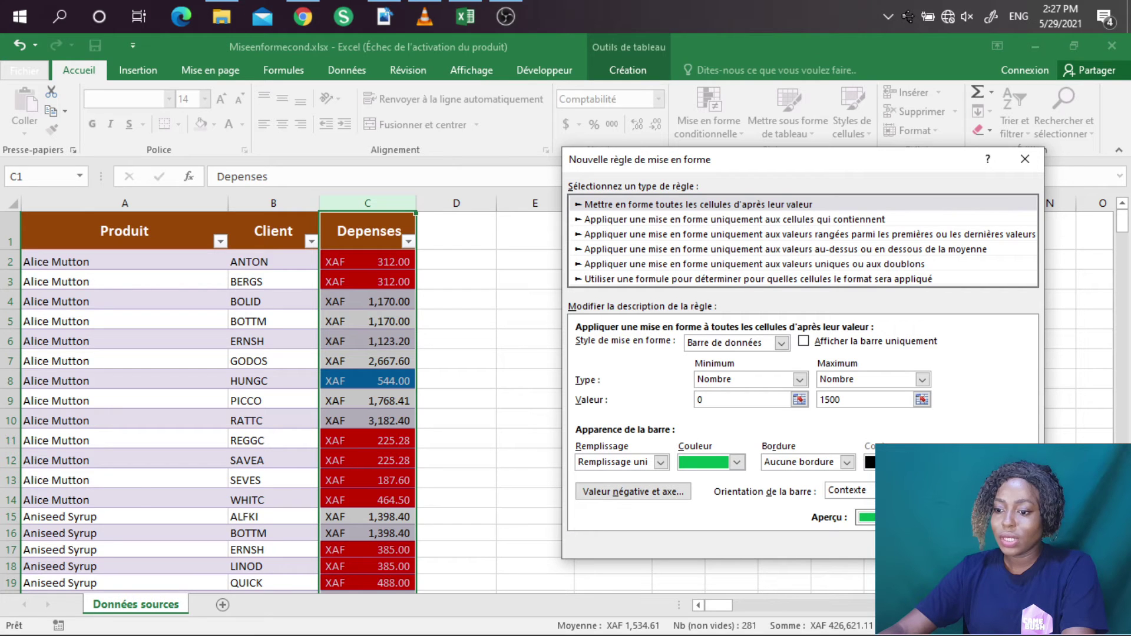
left_click(847, 463)
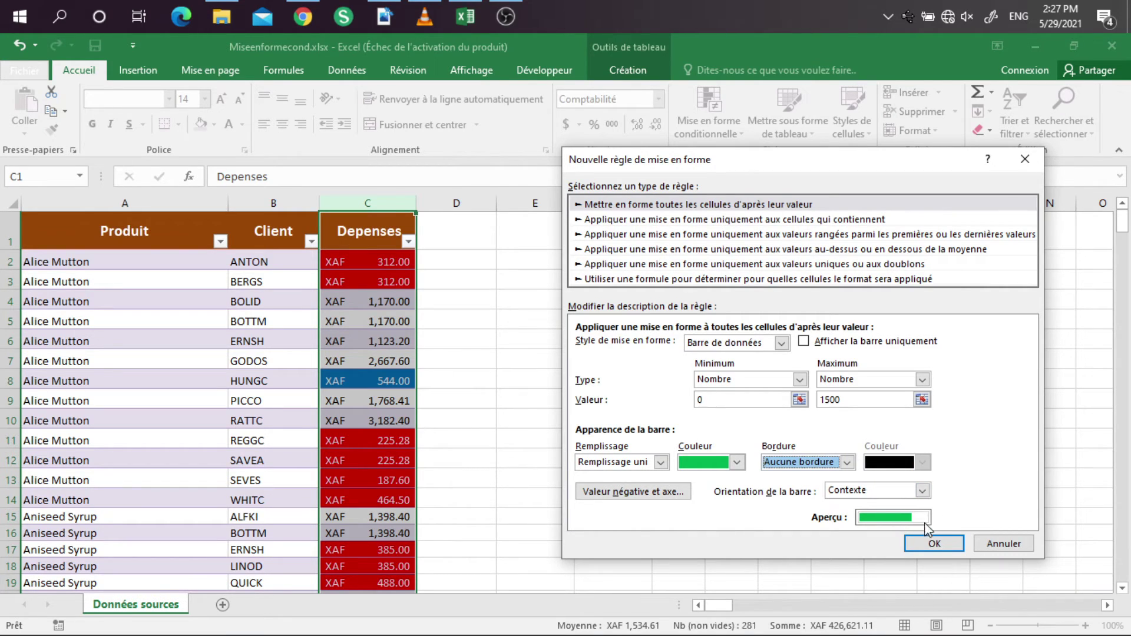
left_click(934, 541)
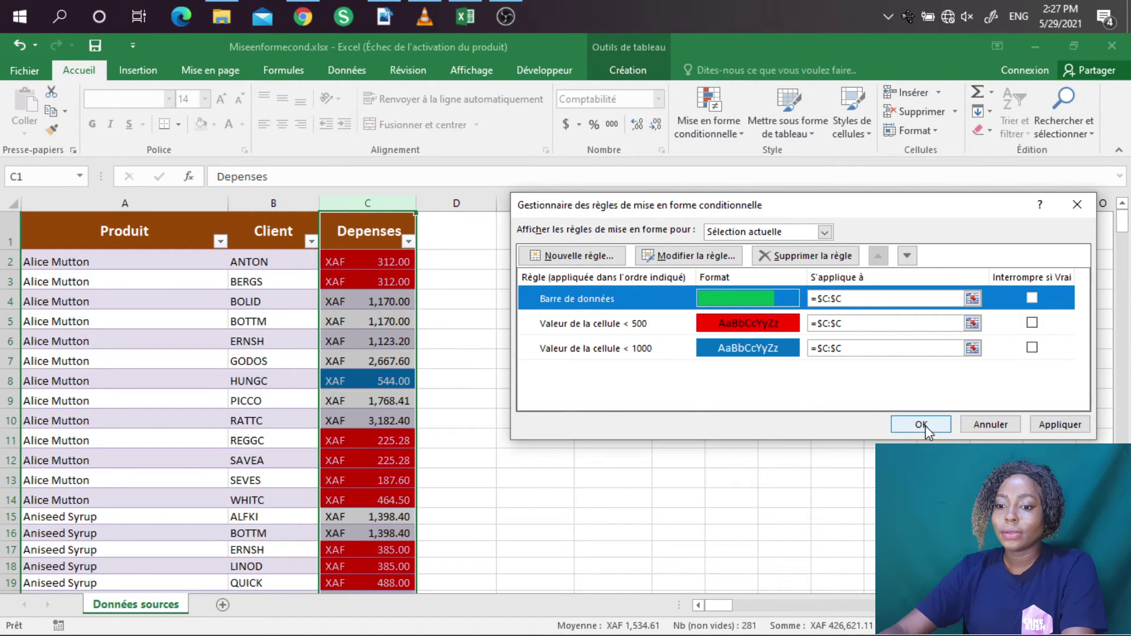
Apply the green data bar rule to column C, close the rules manager and look through the Depenses values.
left_click(1059, 425)
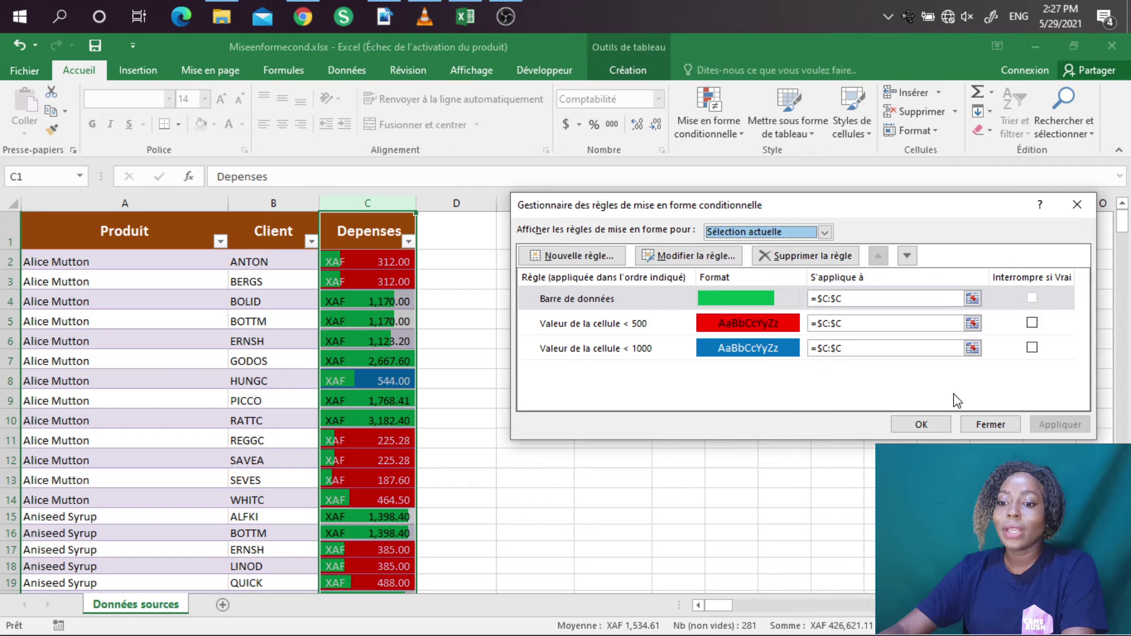
left_click(980, 426)
left_click(436, 355)
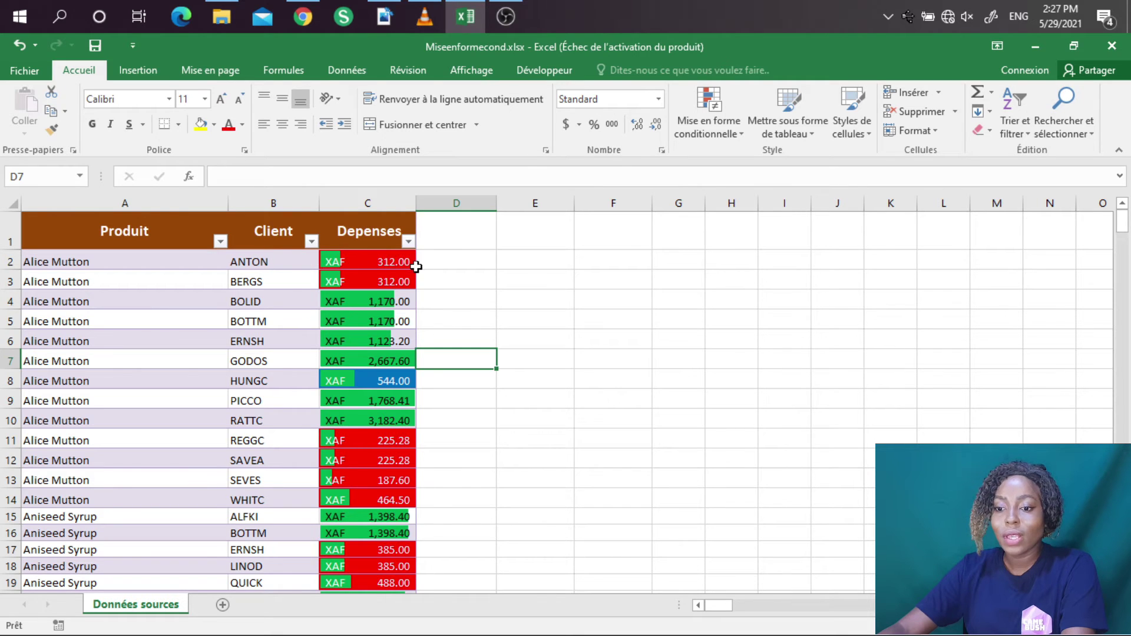
left_click(330, 261)
scroll(377, 330, "down", 14)
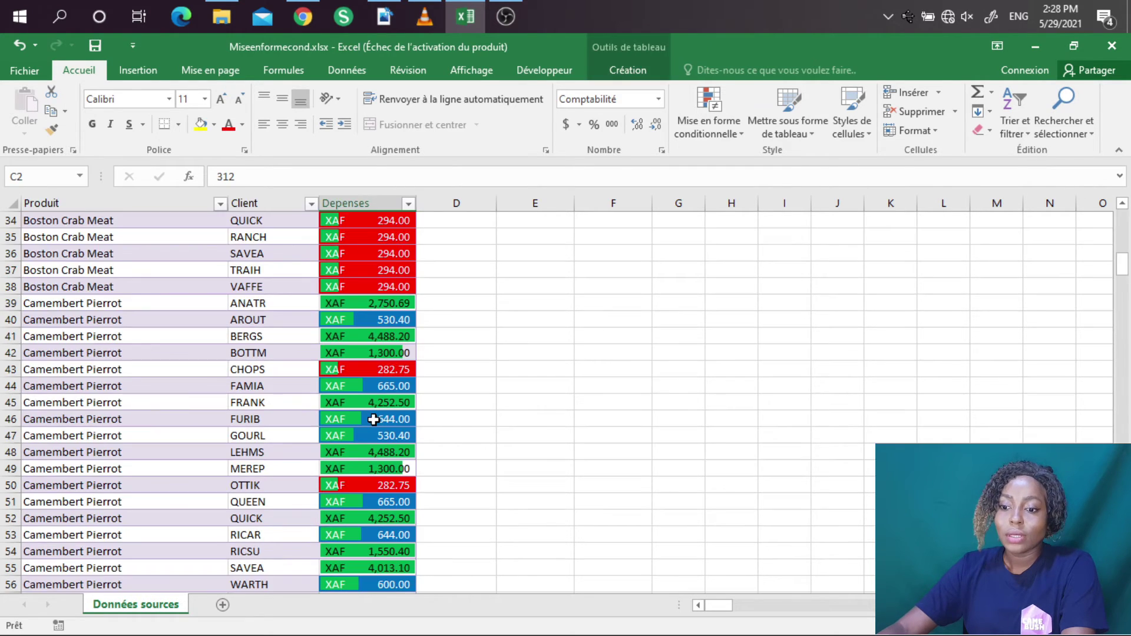
scroll(371, 403, "up", 14)
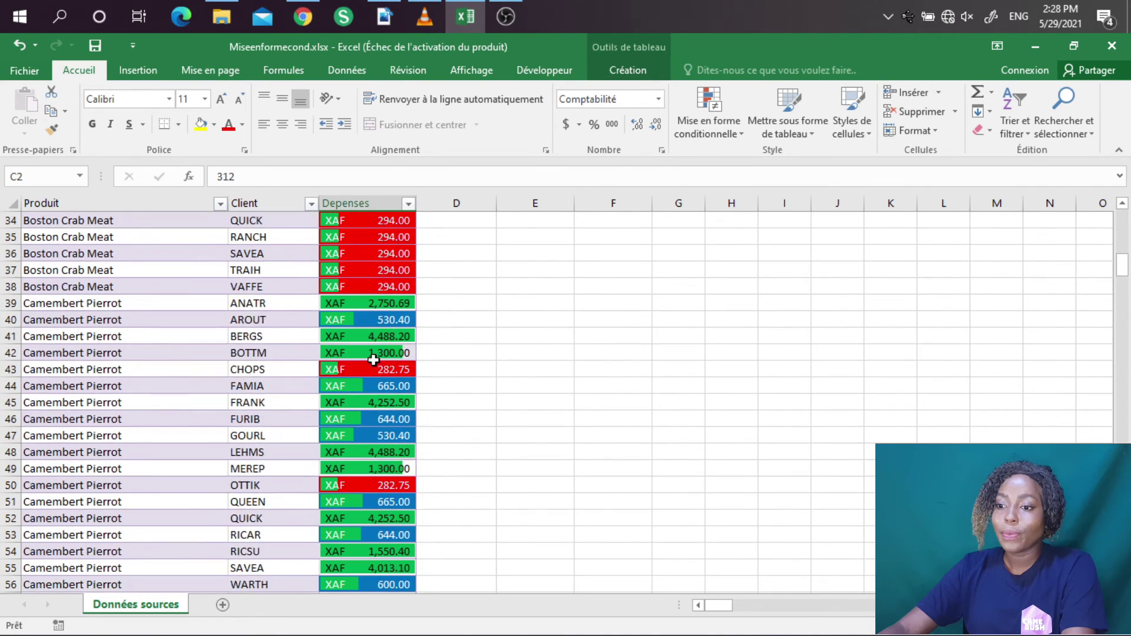
left_click(456, 398)
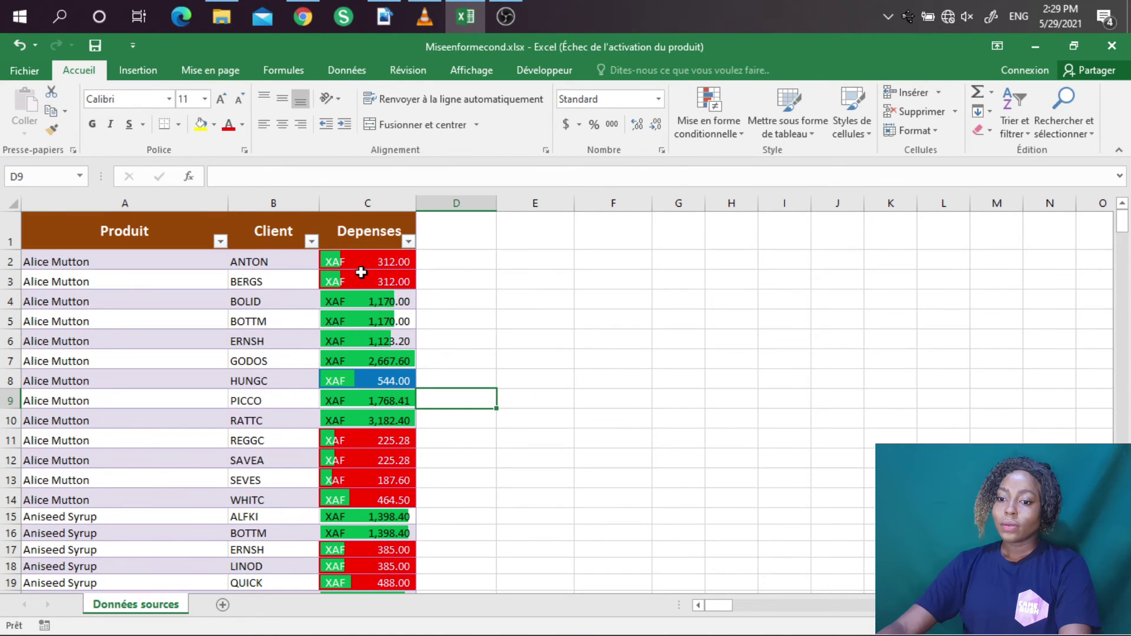
Move column C's data bar rule below the < 500 and < 1000 rules in the rules manager.
left_click(344, 261)
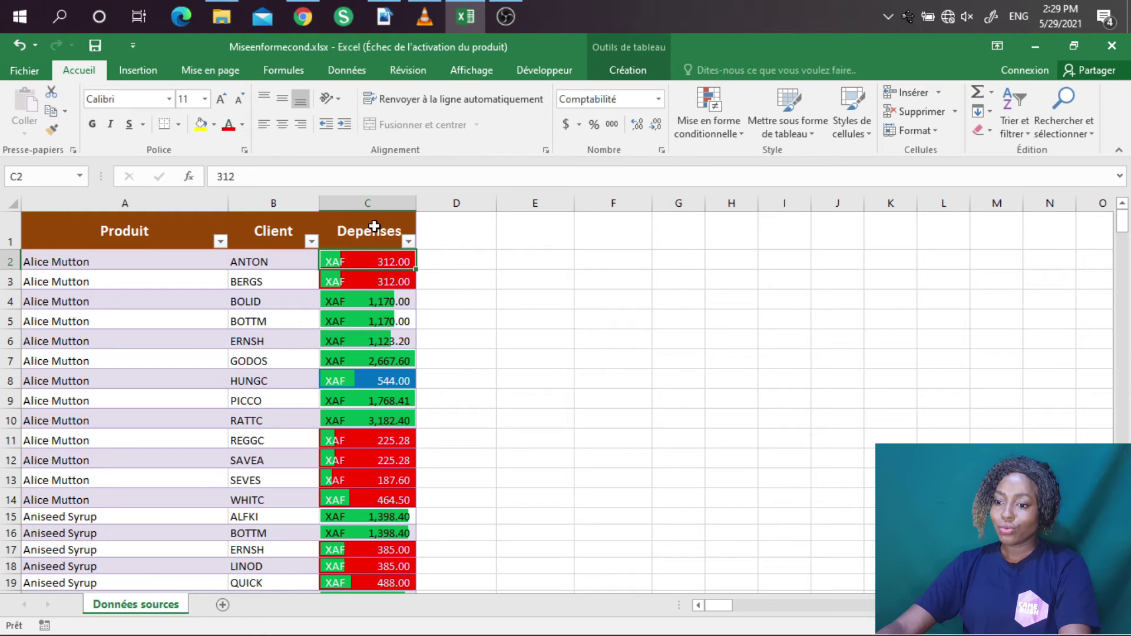
left_click(367, 201)
left_click(705, 128)
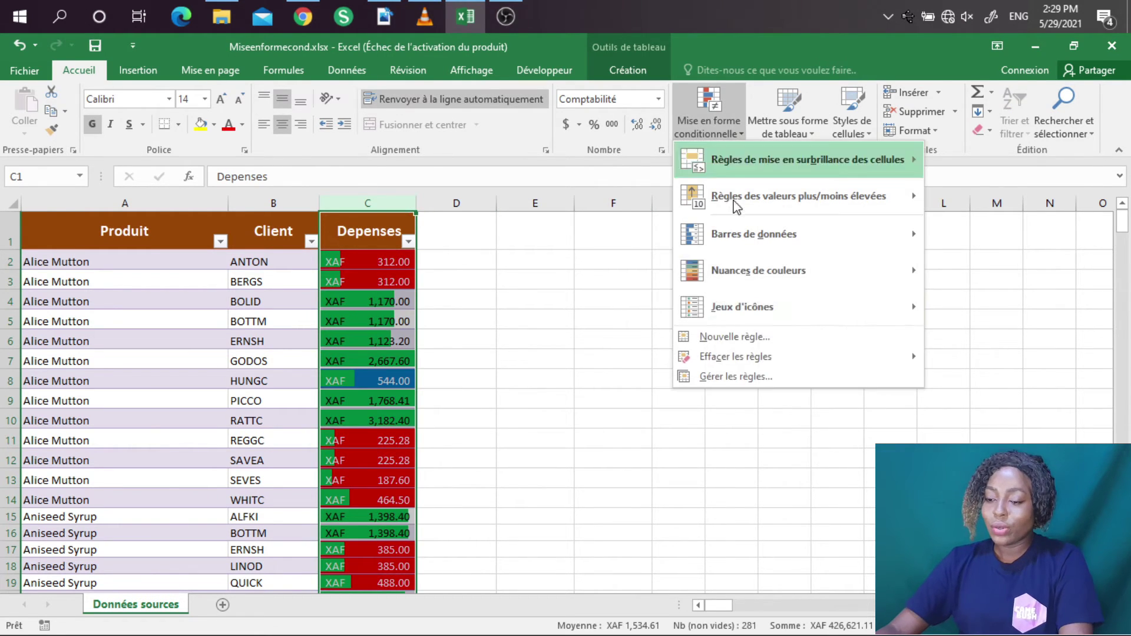
left_click(749, 375)
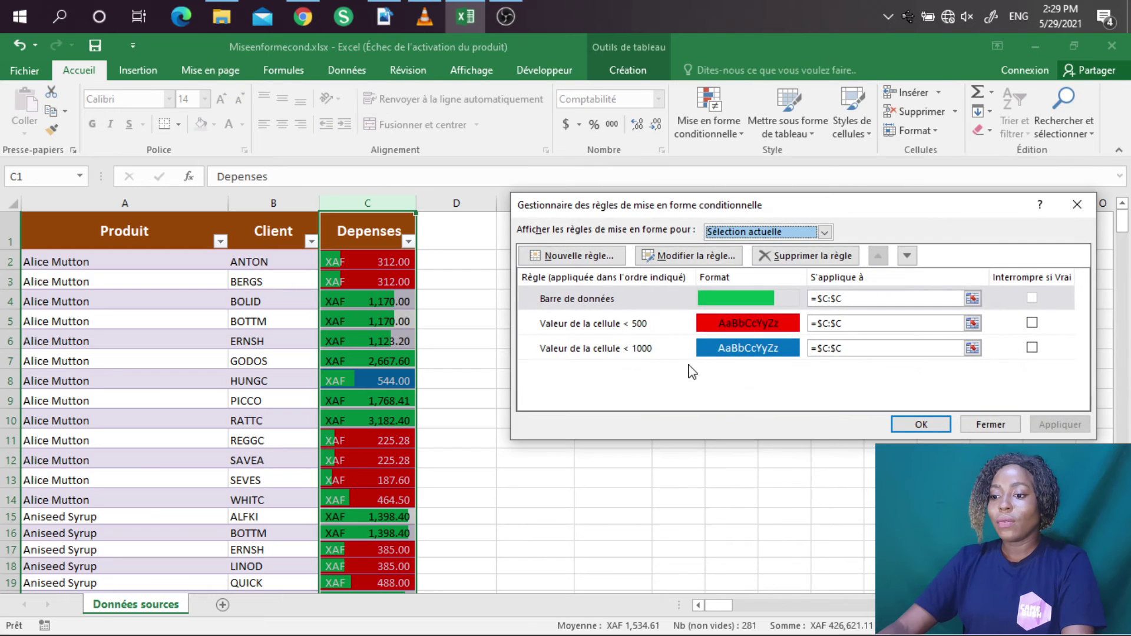
left_click(657, 299)
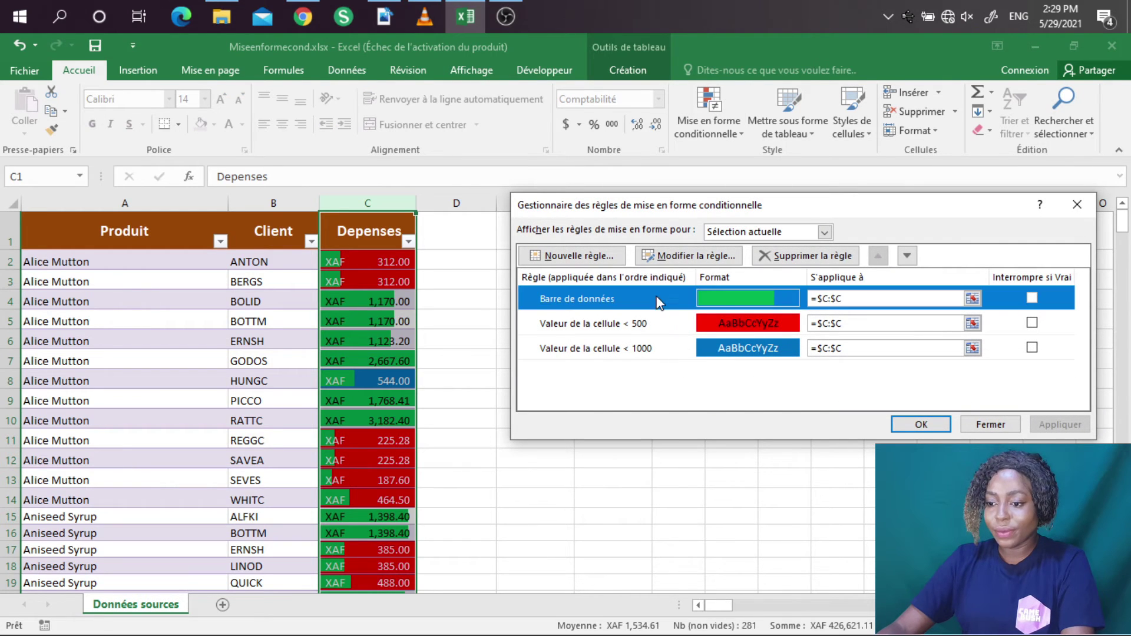
left_click(905, 255)
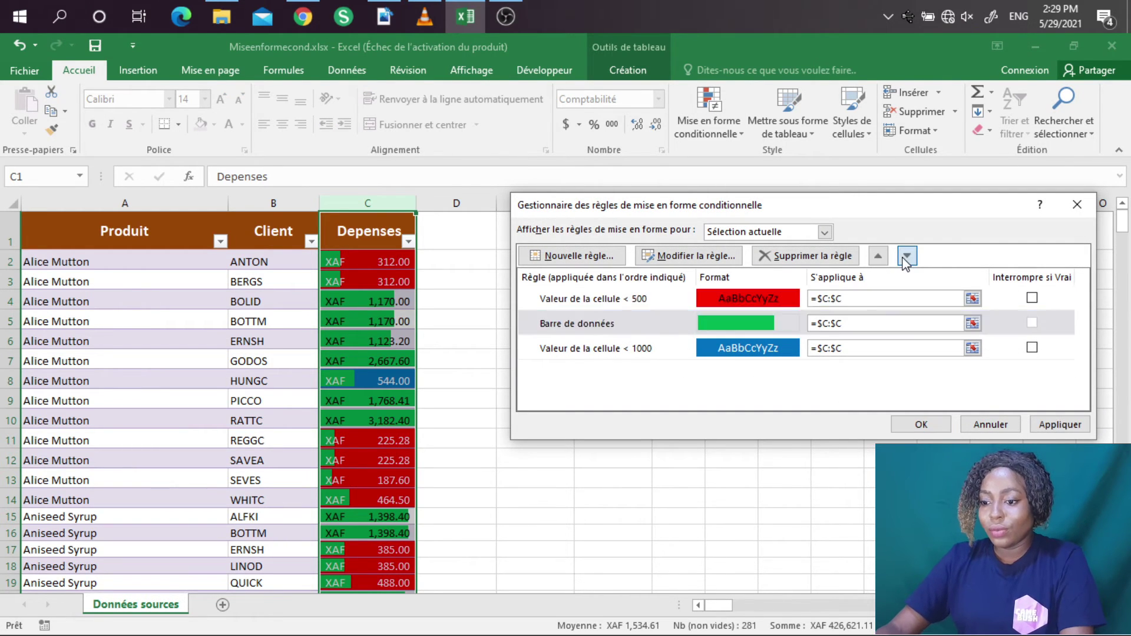
left_click(905, 256)
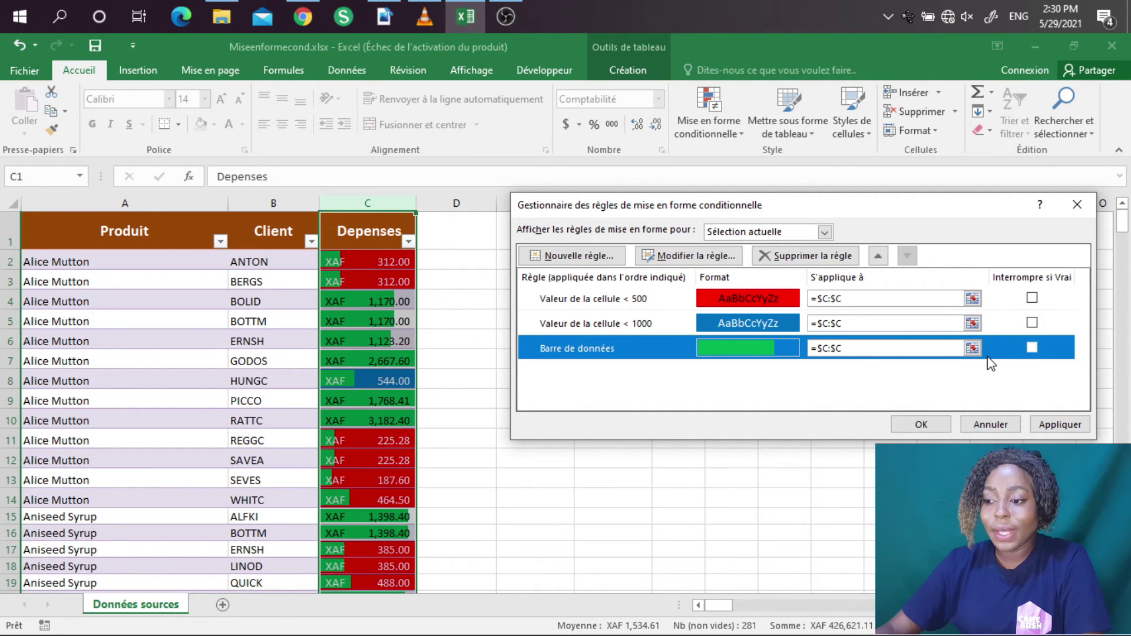
Enable Interrompre si Vrai for the < 1000 rule, apply it, close the rules manager and check the Depenses column.
left_click(1032, 323)
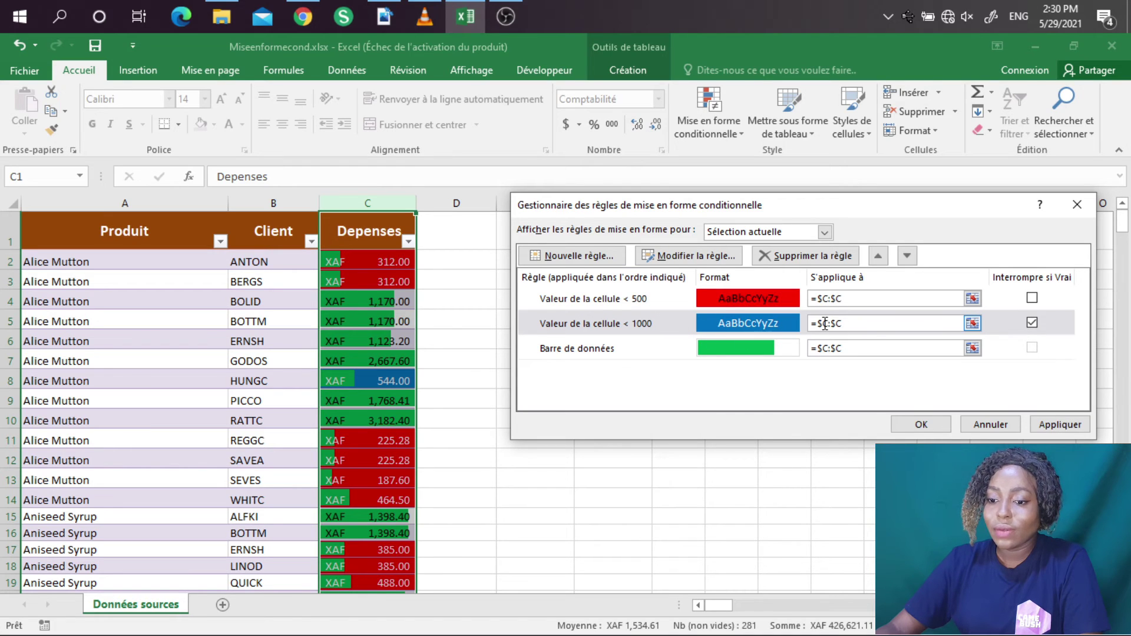
left_click(1053, 425)
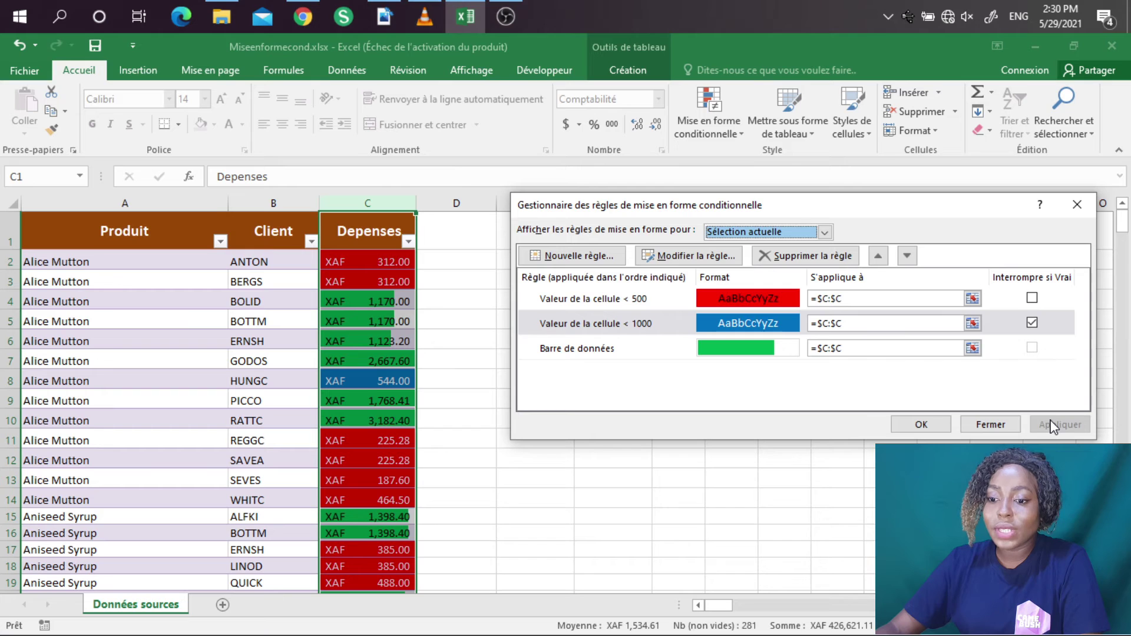
left_click(990, 424)
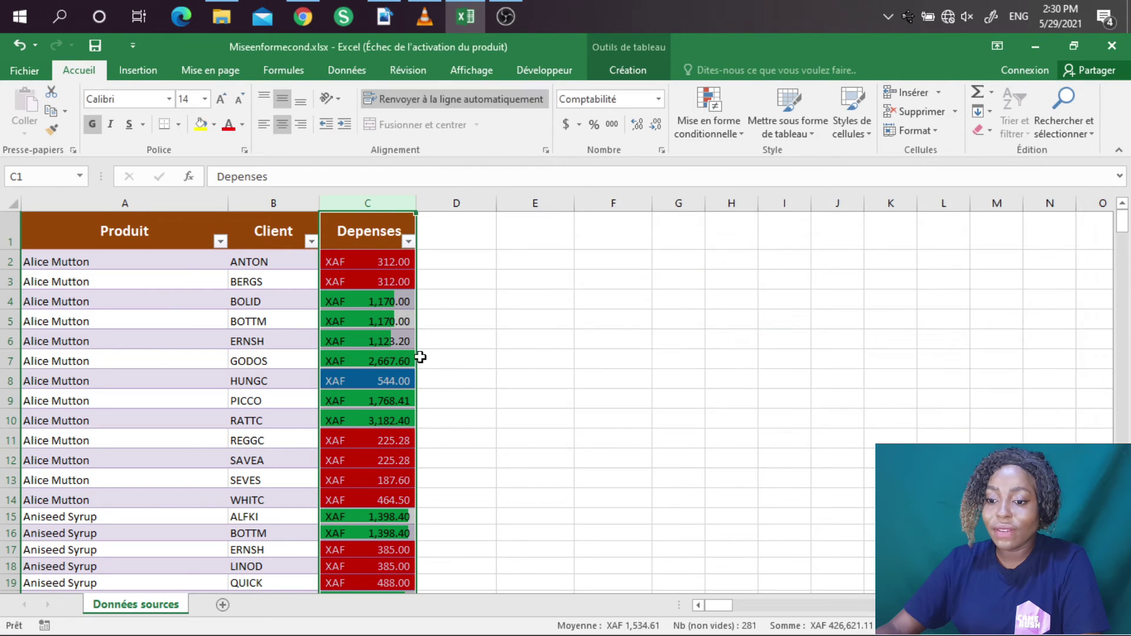
left_click(435, 346)
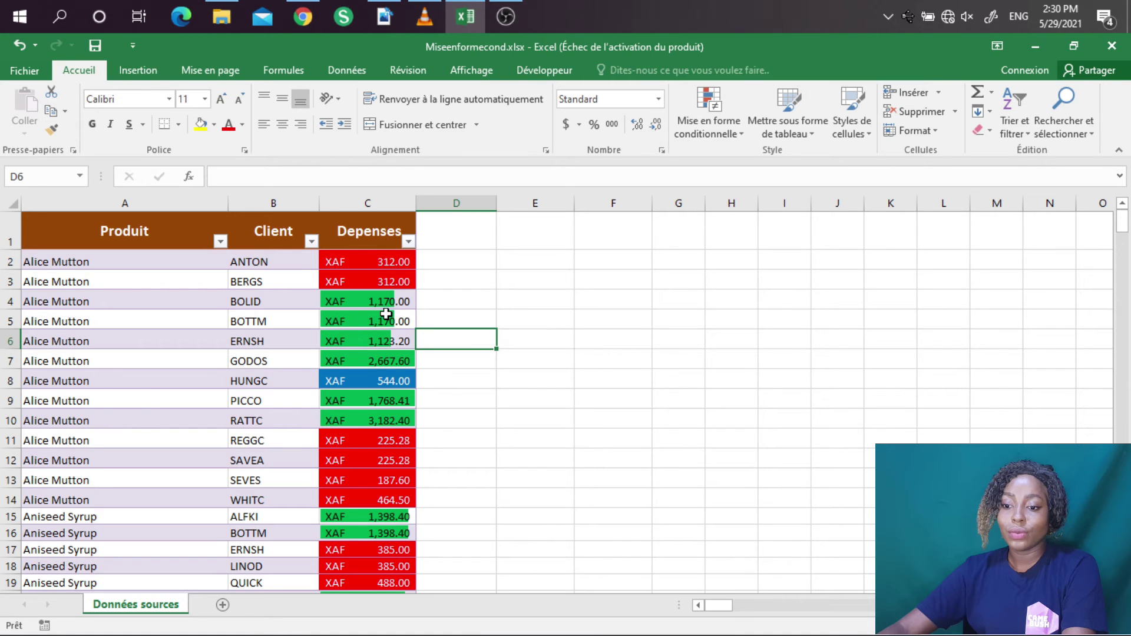
scroll(386, 314, "down", 12)
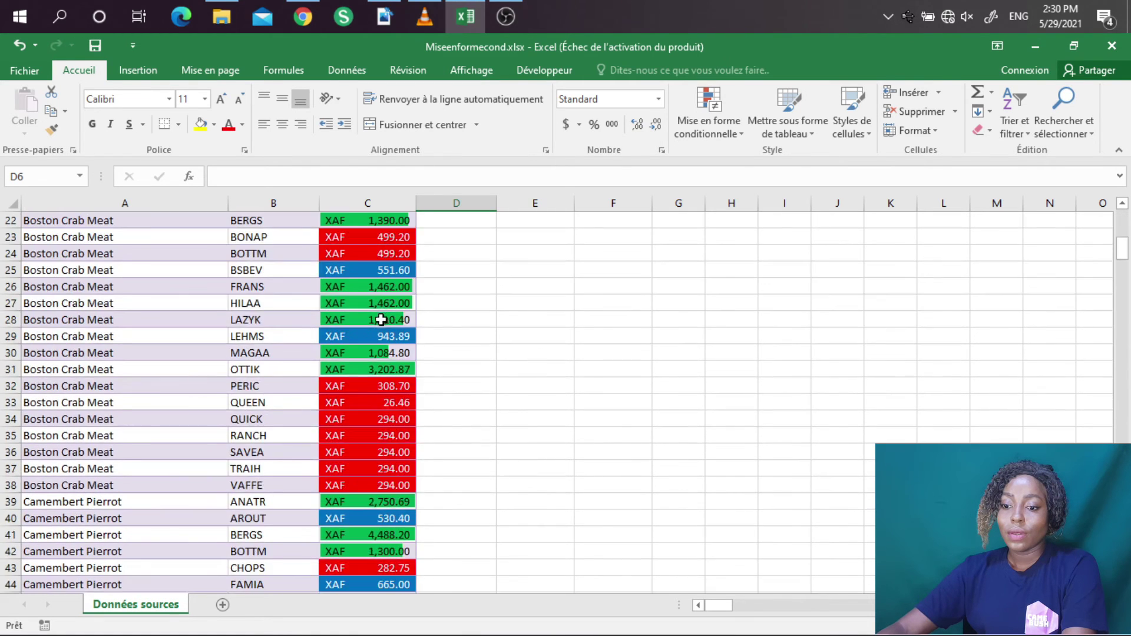
Look through the Depenses column to check the red, blue and green data bar formatting across the rows.
scroll(376, 329, "up", 12)
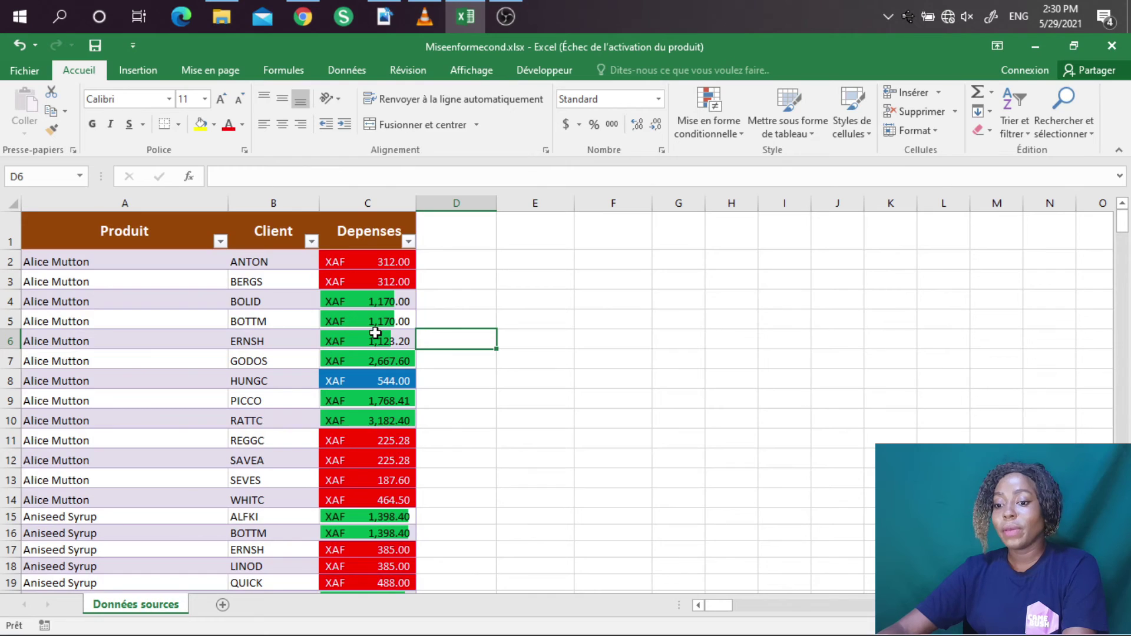
scroll(376, 334, "down", 20)
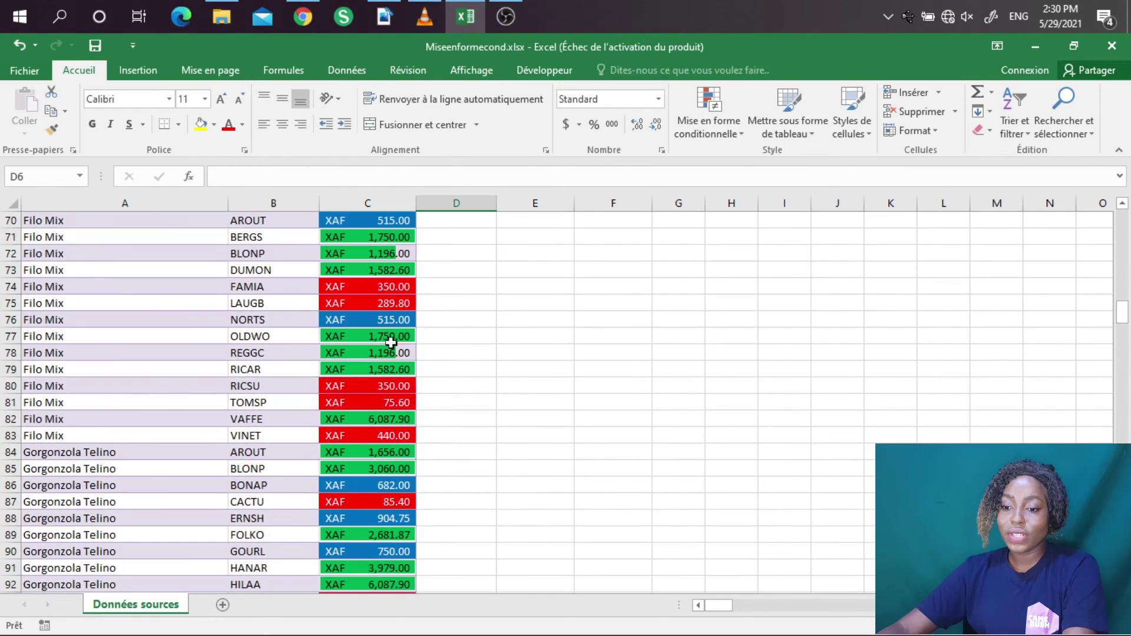
scroll(391, 342, "up", 20)
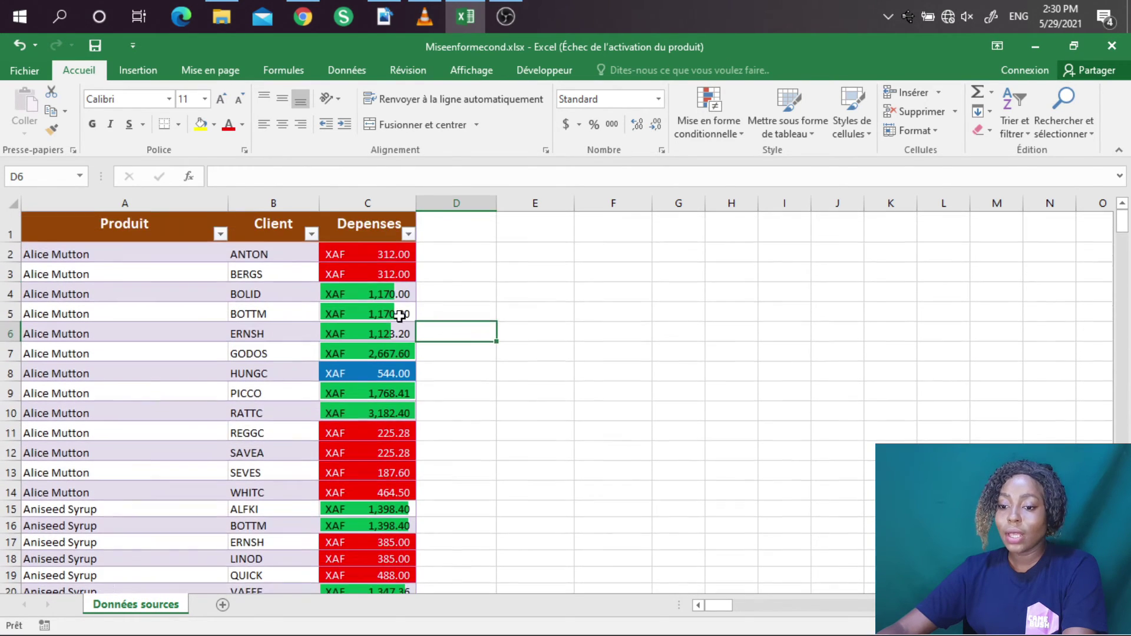
scroll(379, 263, "down", 2)
scroll(379, 263, "up", 2)
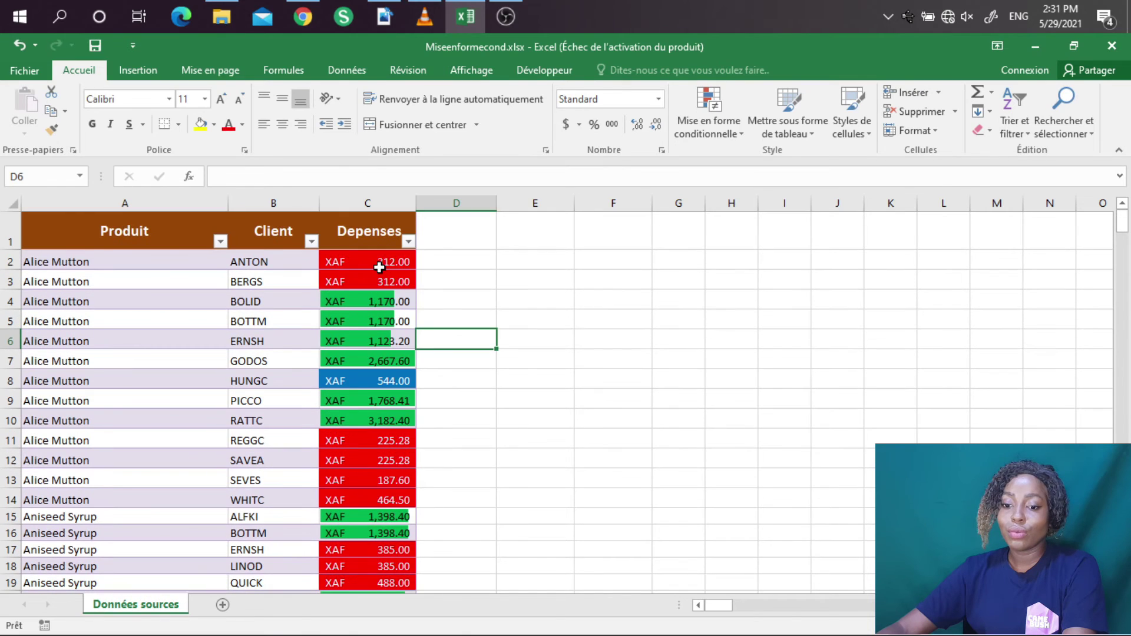
scroll(373, 318, "down", 1)
scroll(354, 331, "up", 1)
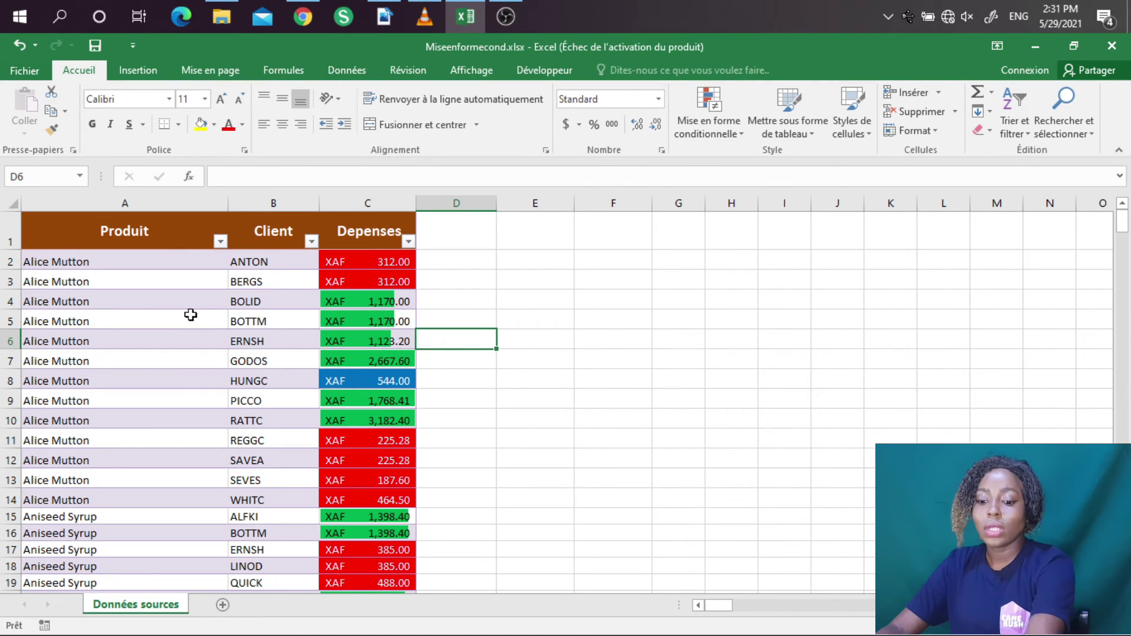
Create a formula-based conditional formatting rule for the whole table A1:C278 with the formula =$B1="ANTON".
left_click(88, 228)
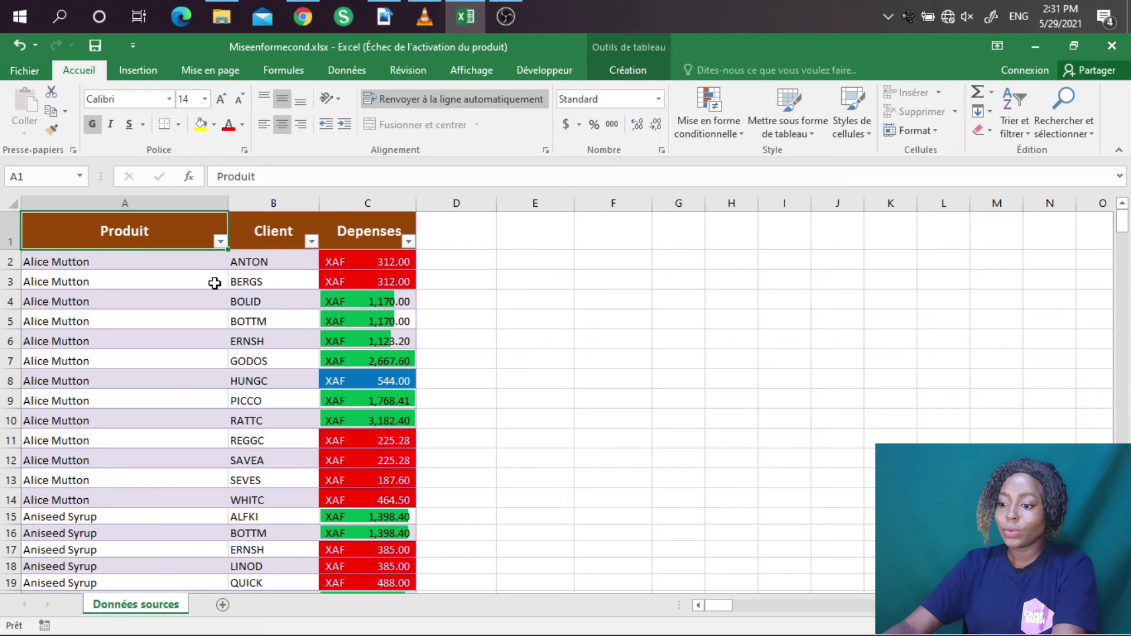
key("ctrl+shift+End")
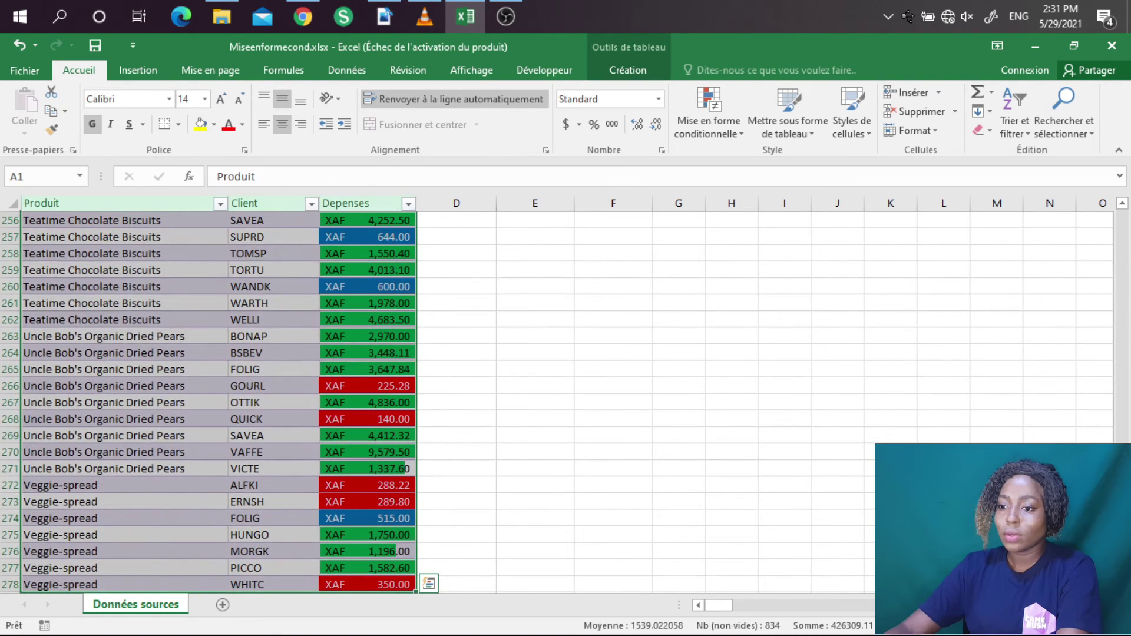
left_click_drag(1122, 569, 1124, 220)
left_click(712, 134)
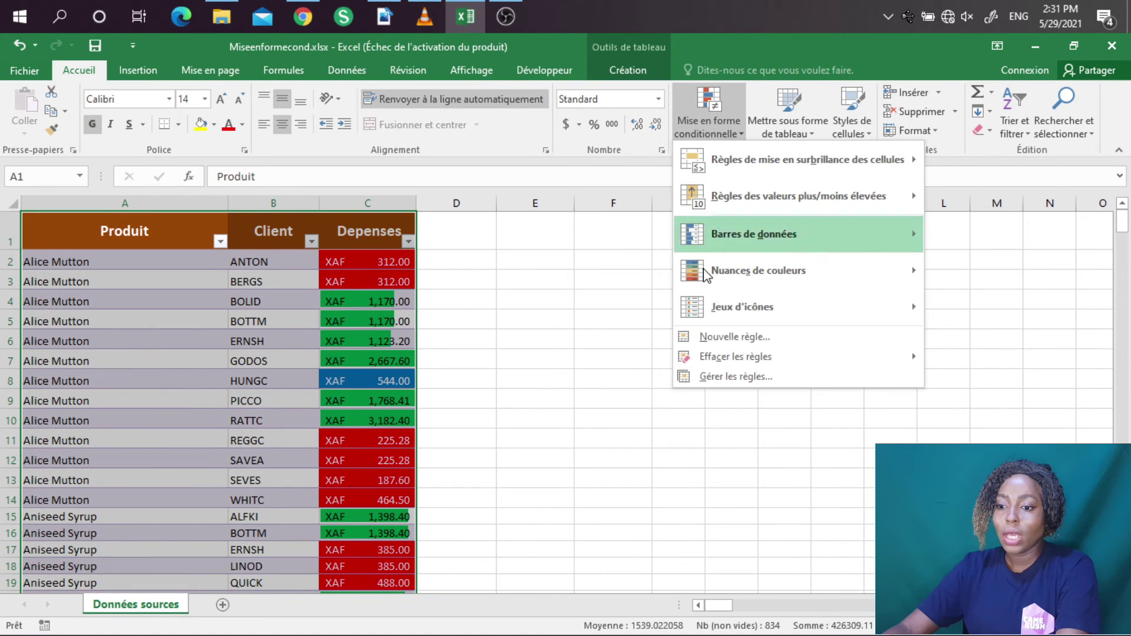
left_click(707, 376)
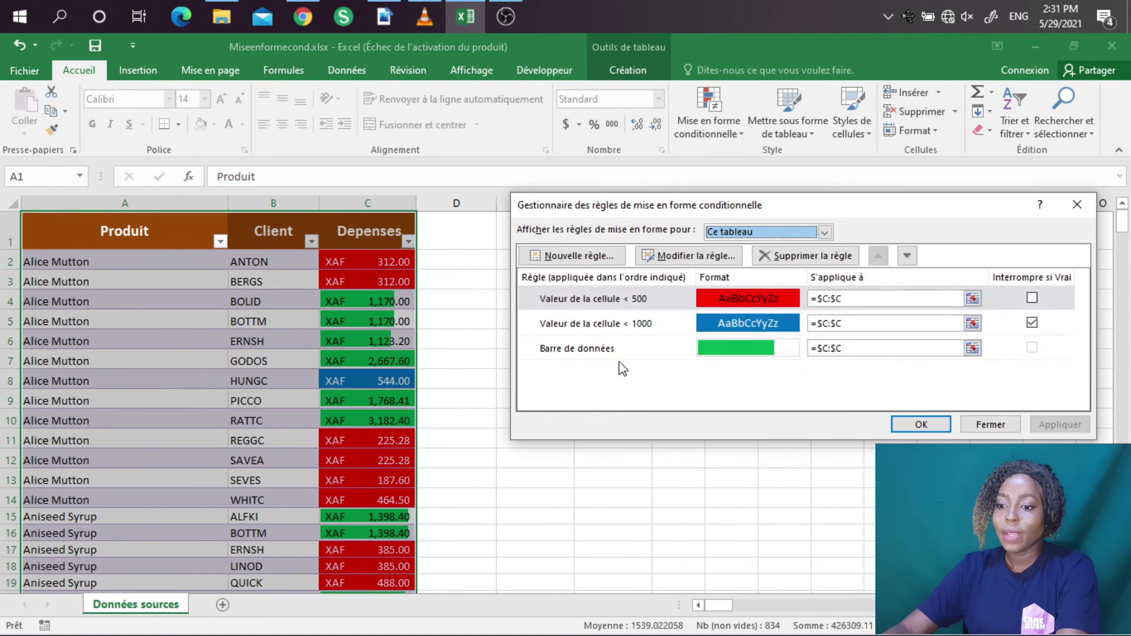
left_click(579, 256)
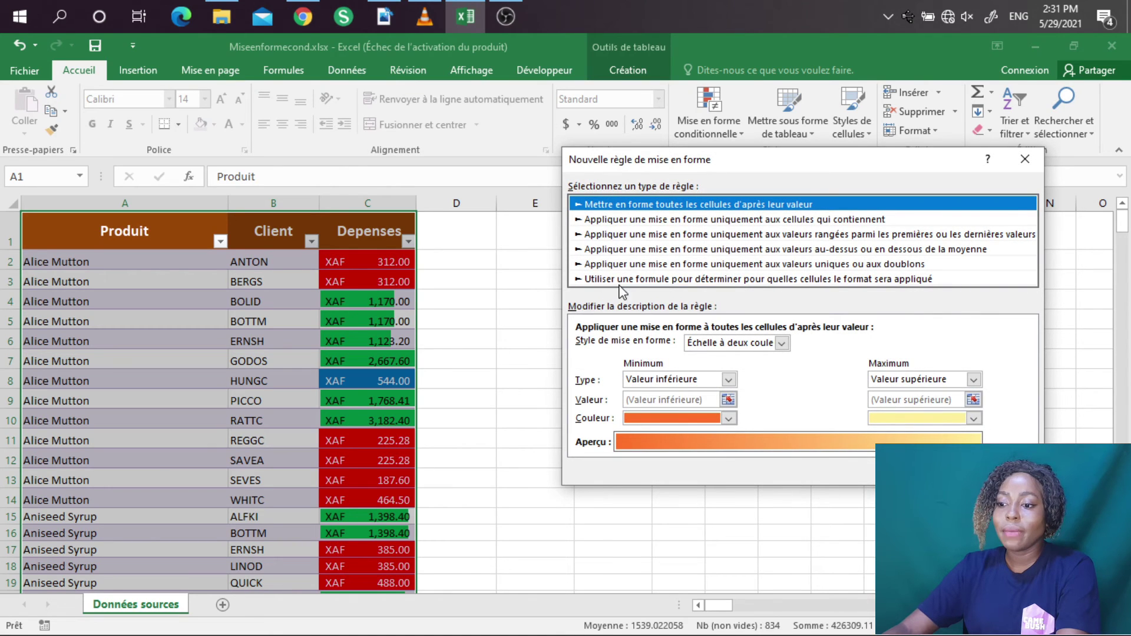
left_click(641, 280)
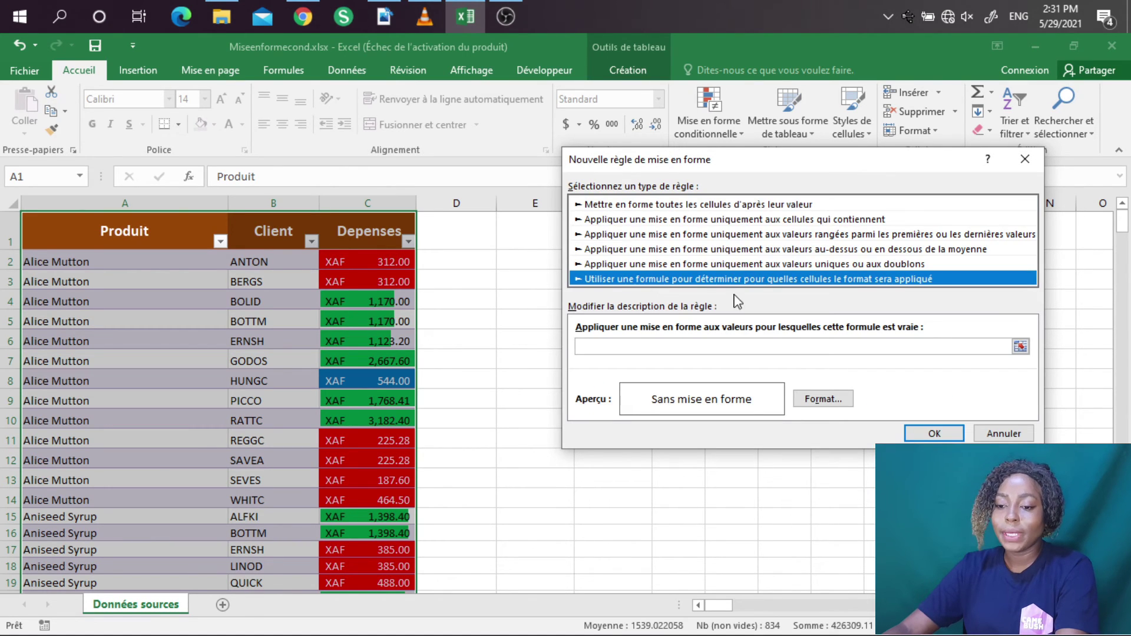
left_click(676, 345)
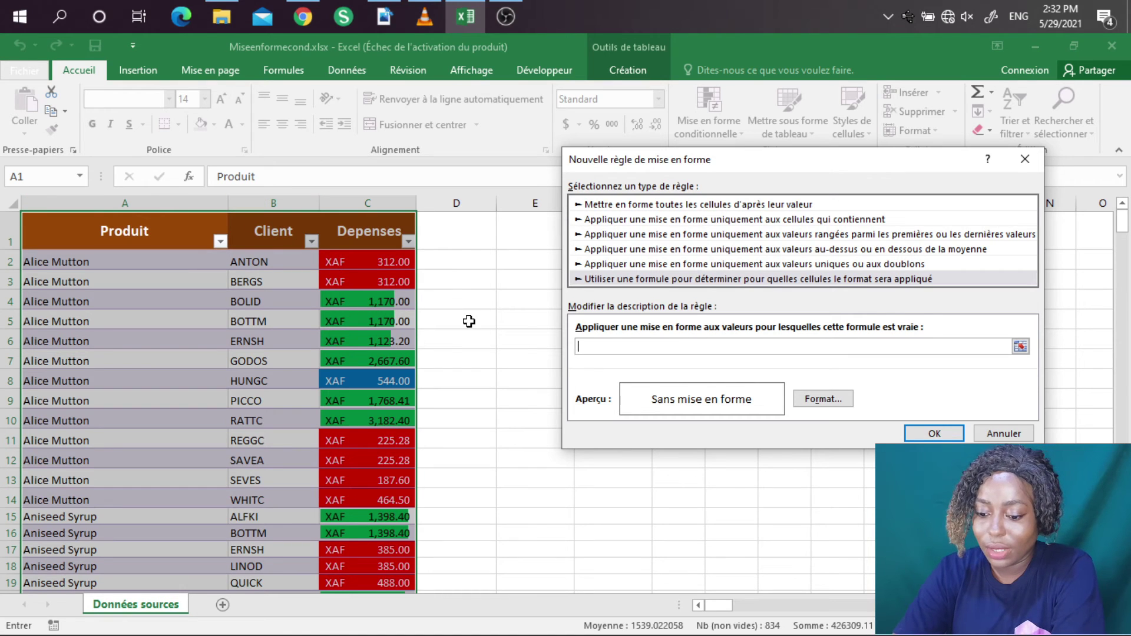
type("=")
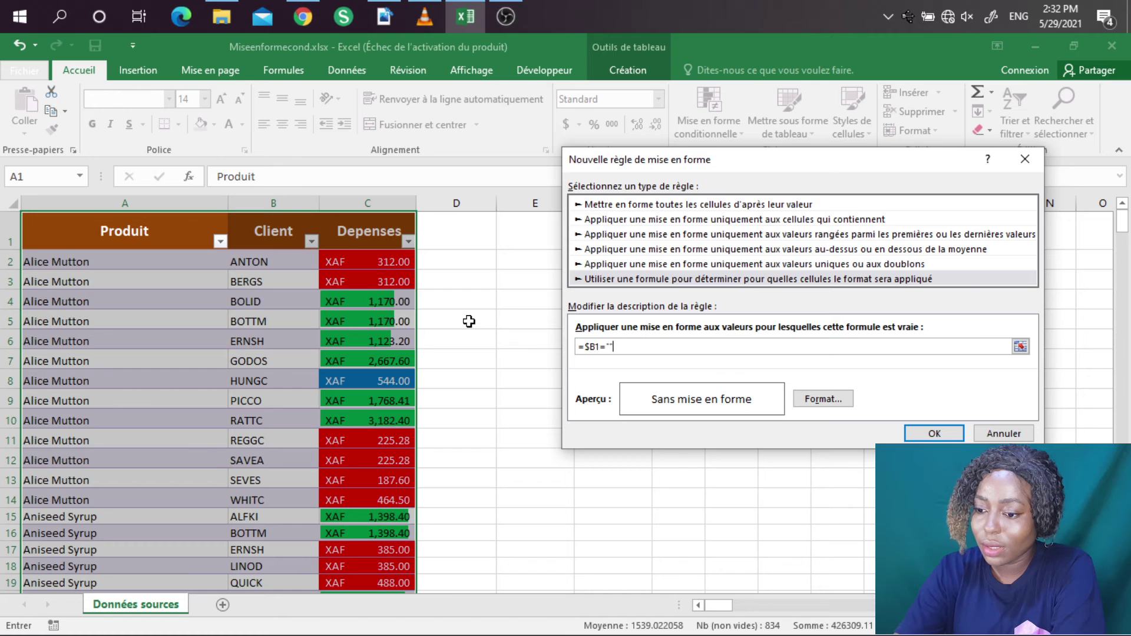
type("+$A")
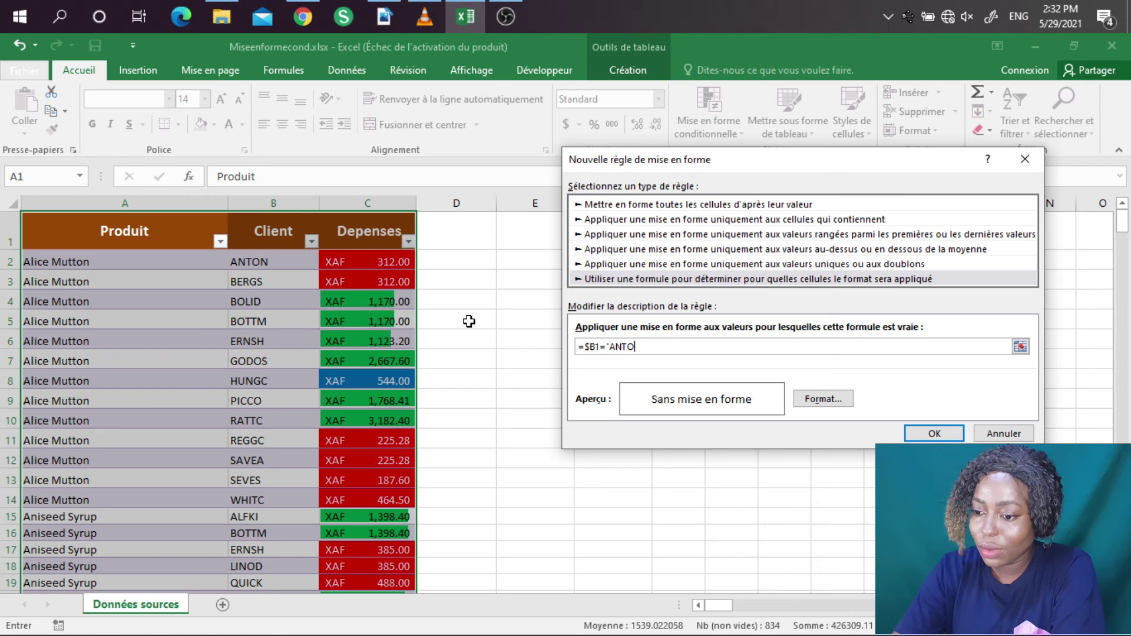
type("ANTON\"")
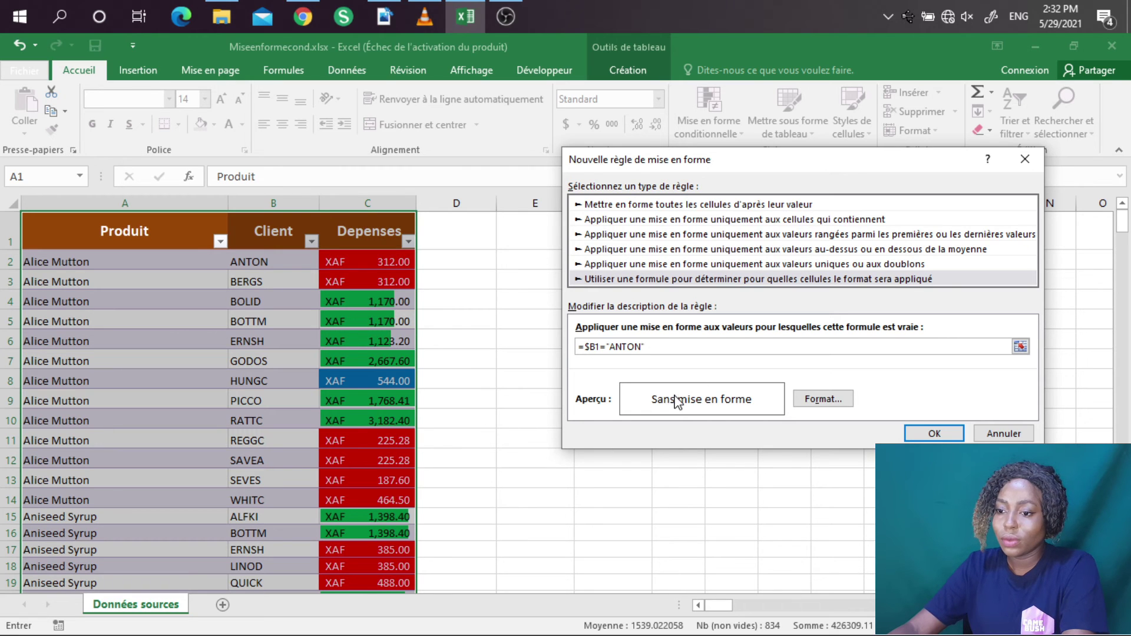
Give the formula rule a dark orange background fill, accept it, apply it to the table and close the rules manager.
left_click(801, 406)
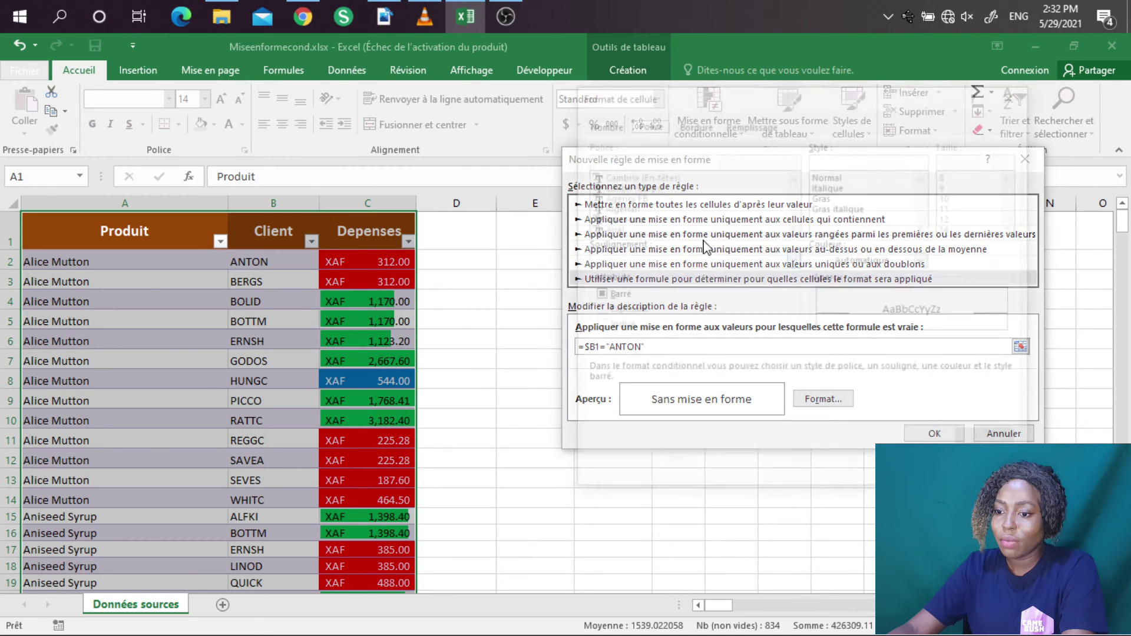
left_click(745, 122)
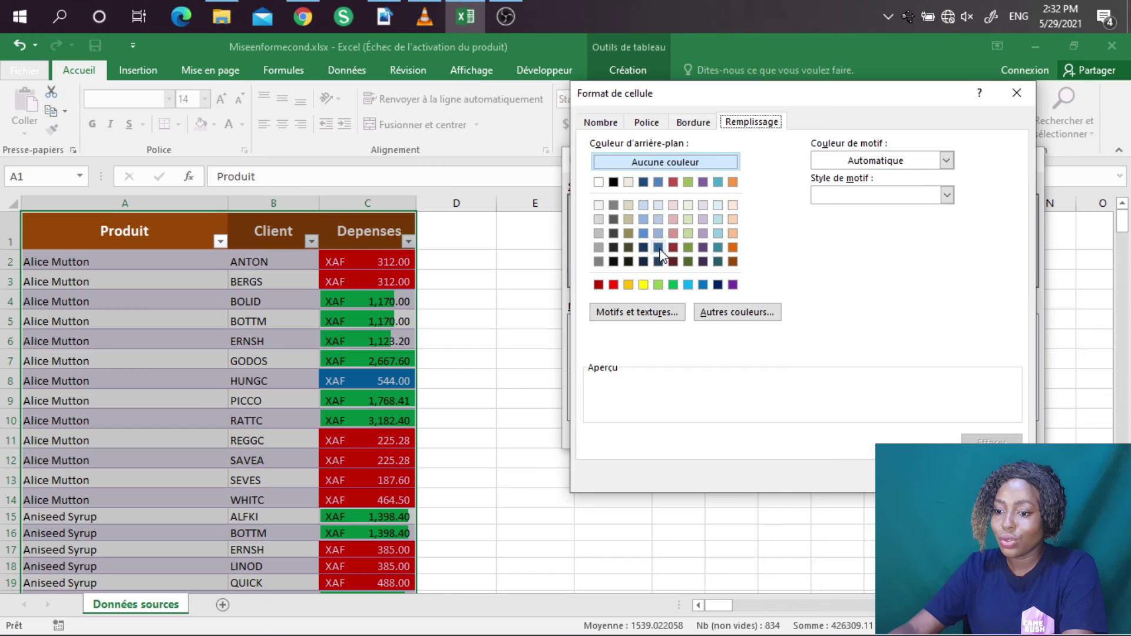
left_click(733, 248)
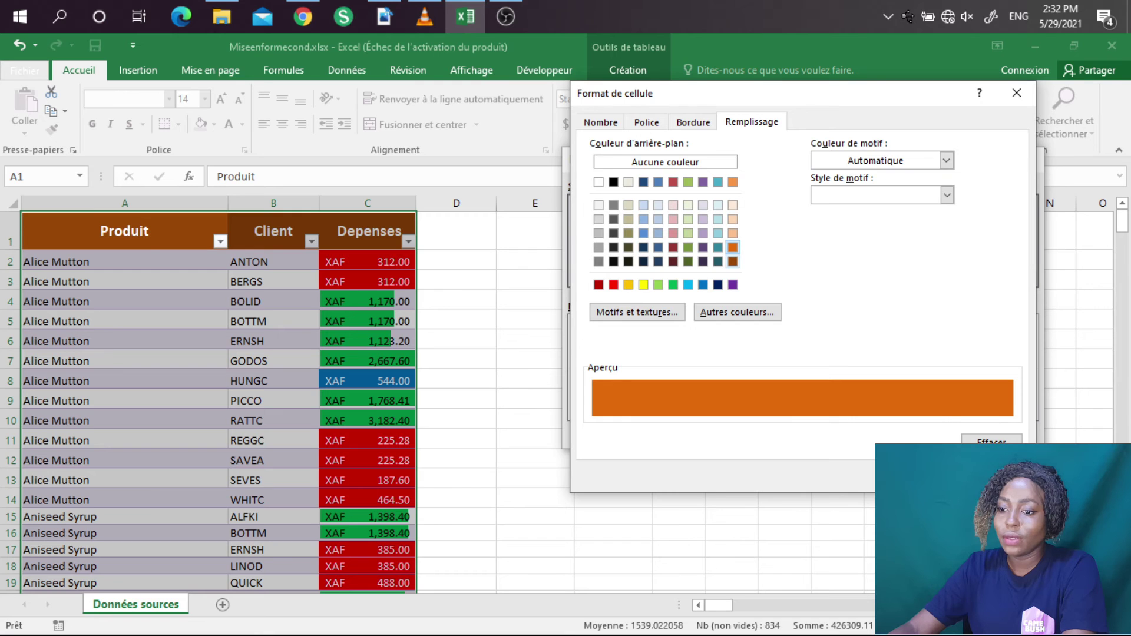
left_click(926, 476)
left_click(934, 435)
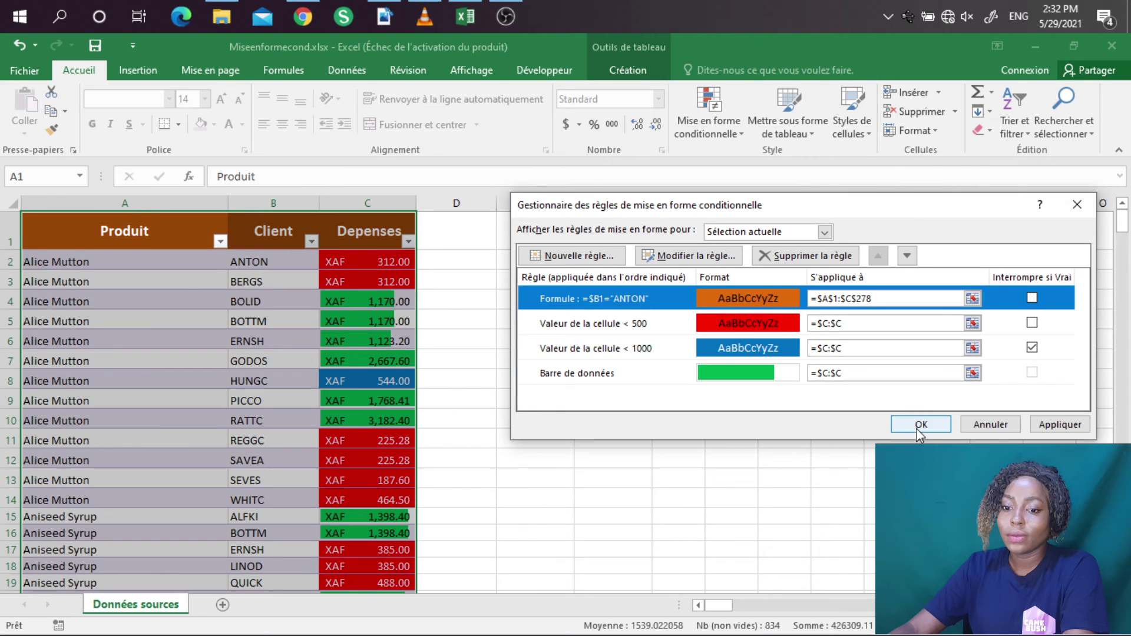
left_click(1047, 425)
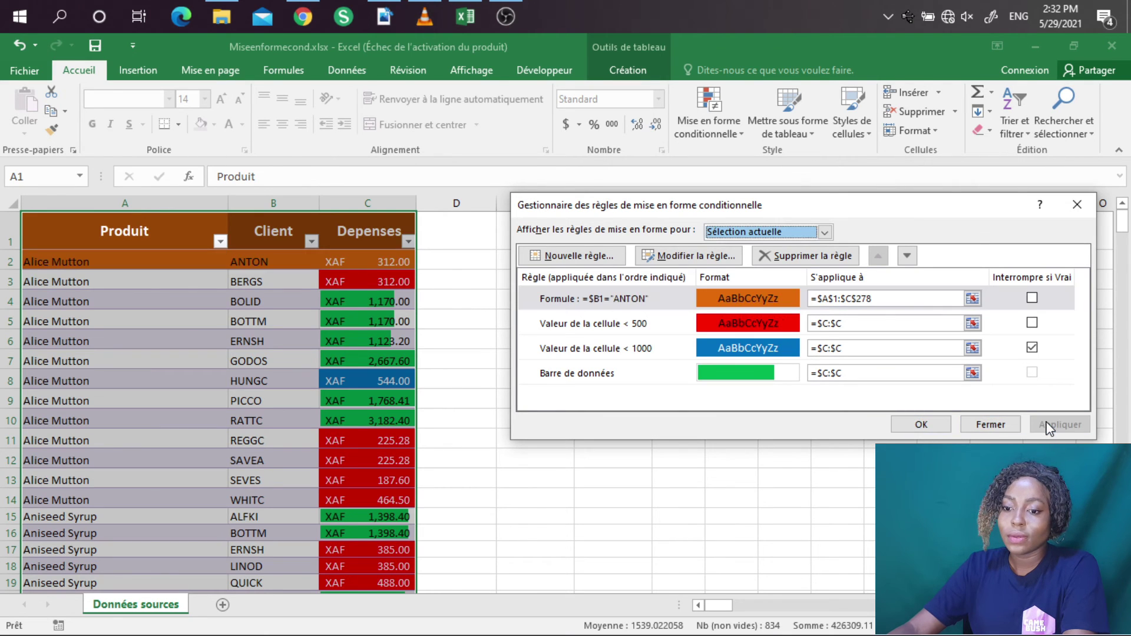
left_click(989, 426)
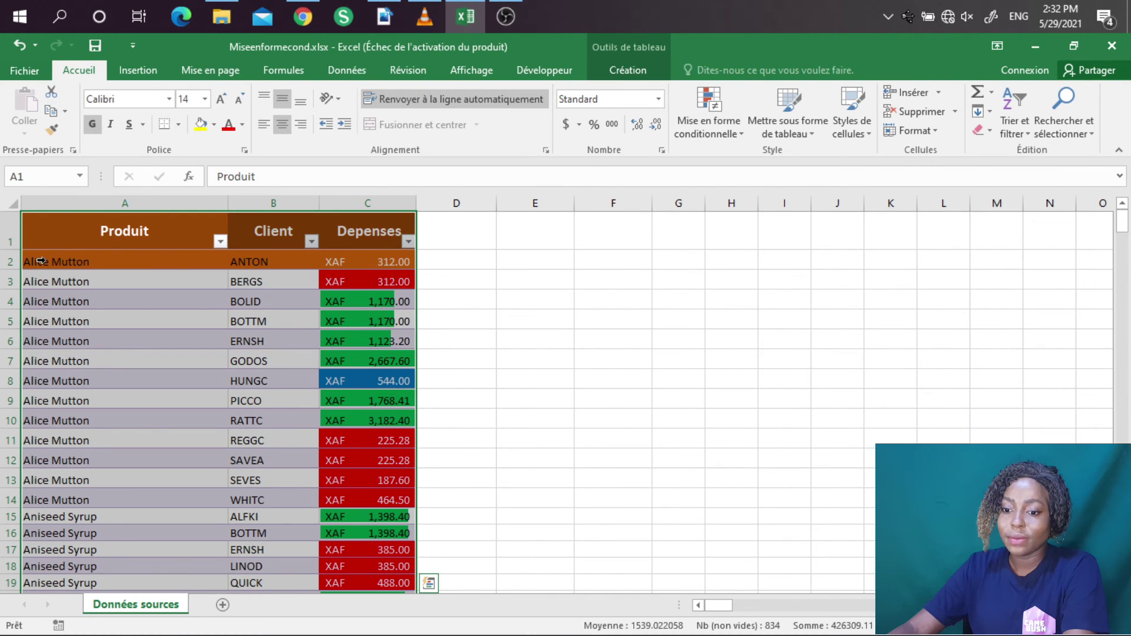
Look through the whole table to check which rows take the orange ANTON formatting and how it combines with the Depenses colours.
scroll(592, 380, "down", 3)
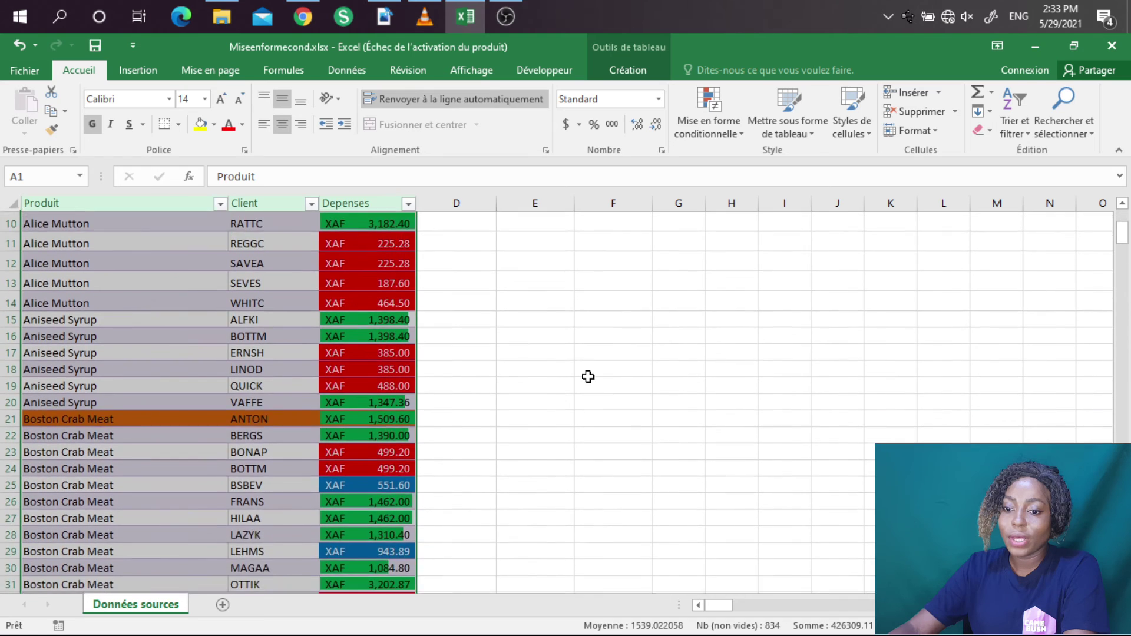
scroll(588, 377, "down", 12)
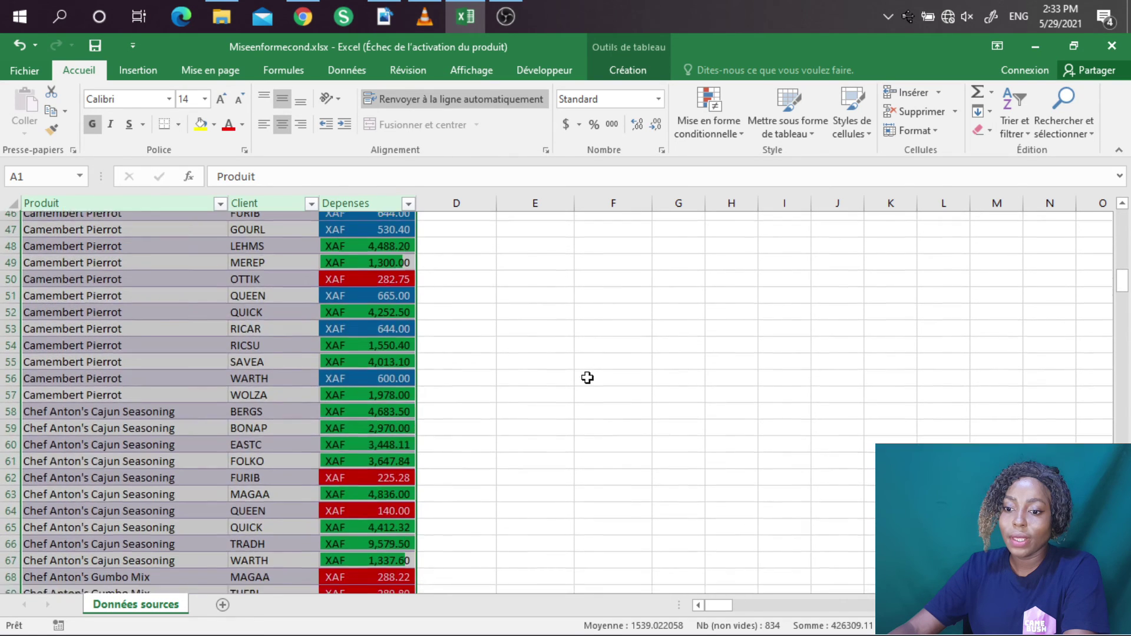
scroll(587, 378, "down", 20)
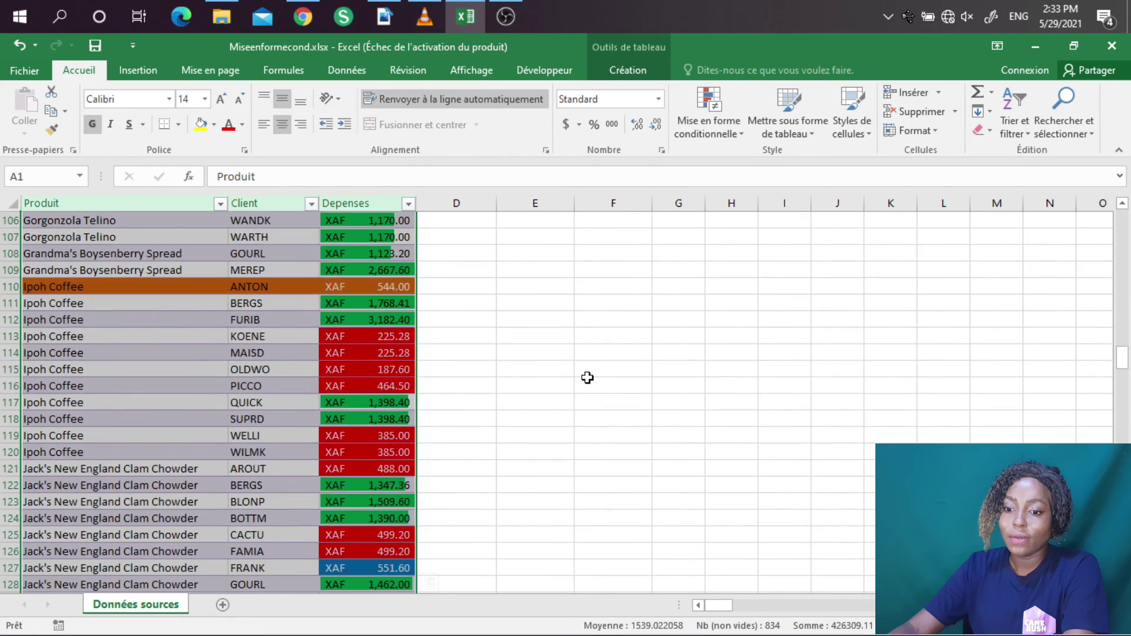
scroll(588, 377, "down", 16)
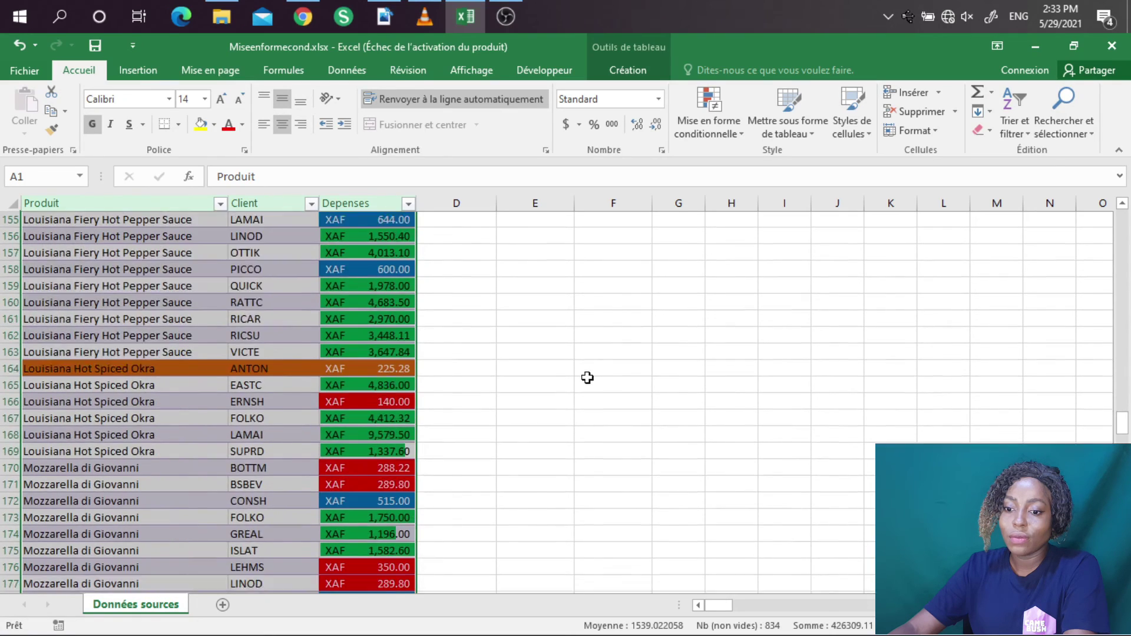
scroll(587, 378, "down", 20)
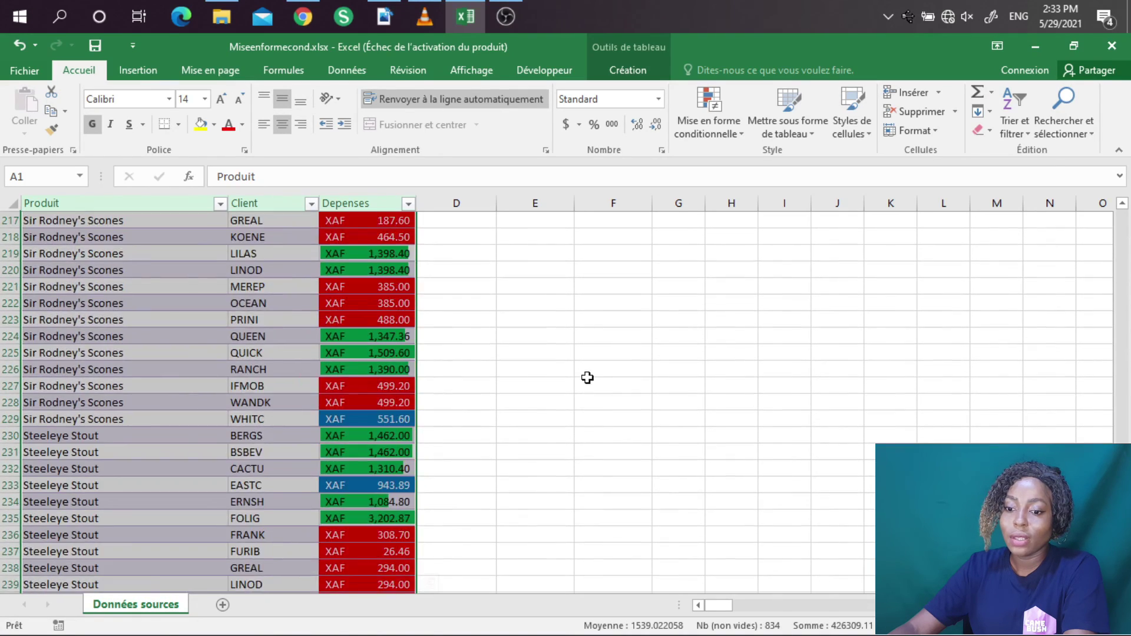
scroll(587, 377, "down", 15)
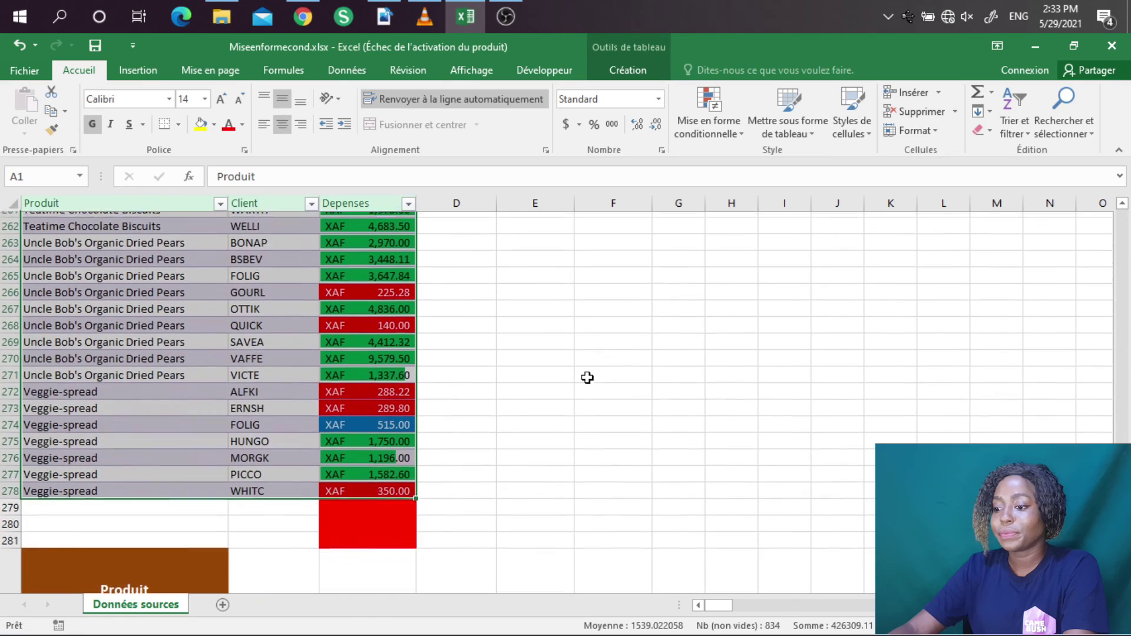
scroll(587, 377, "up", 20)
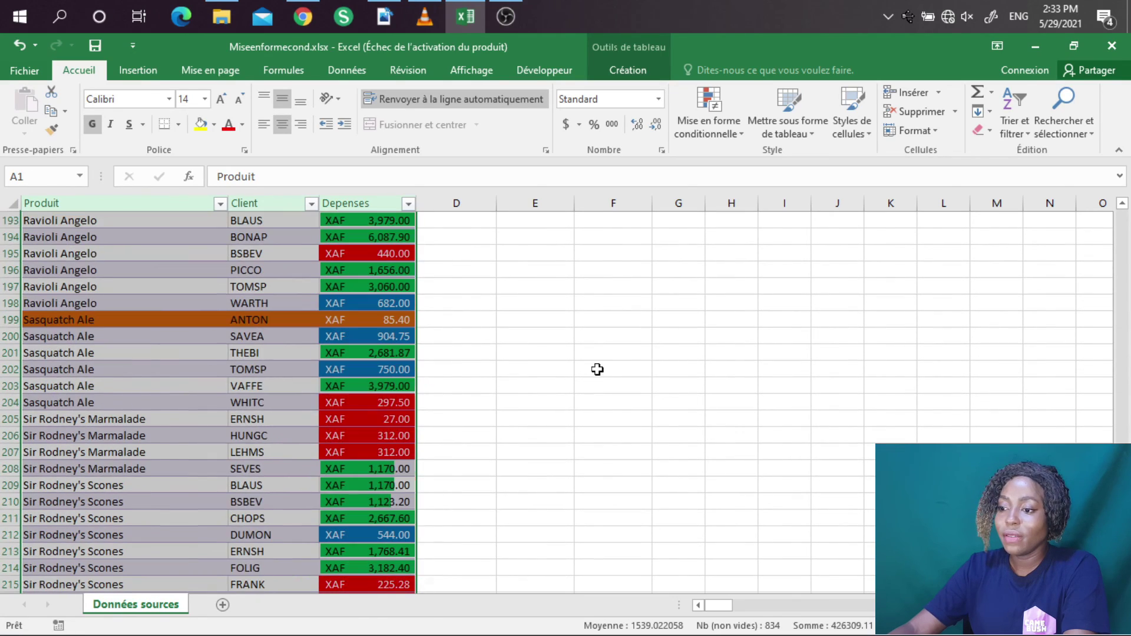
scroll(588, 377, "up", 20)
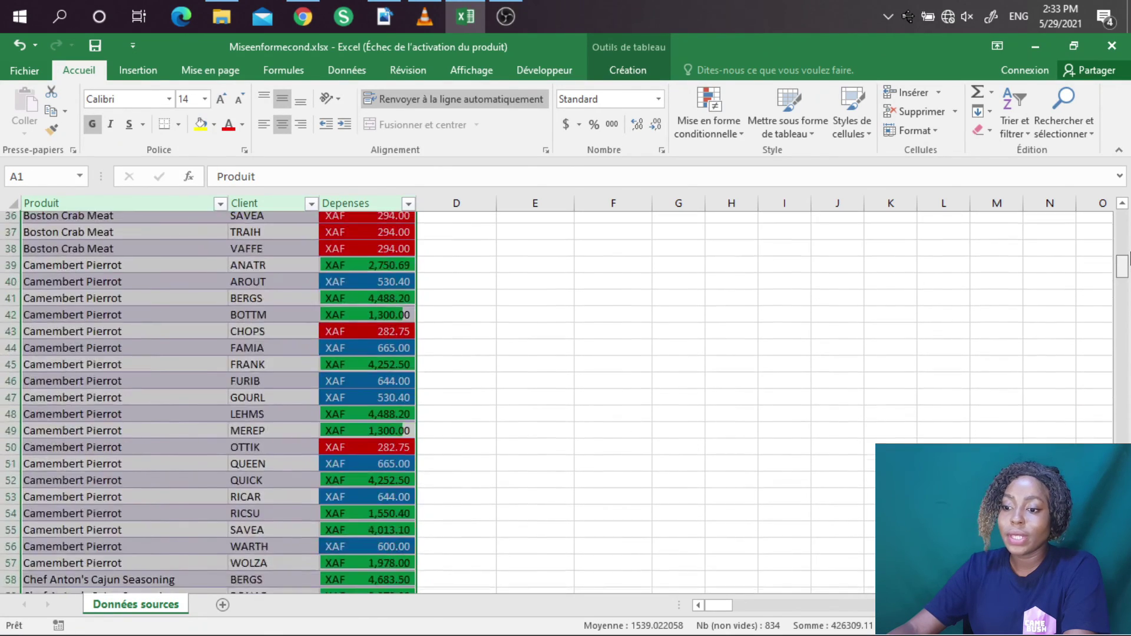
Move the ANTON formula rule to the end of the rules manager list, below the data bar rule, and apply the new order.
left_click(734, 129)
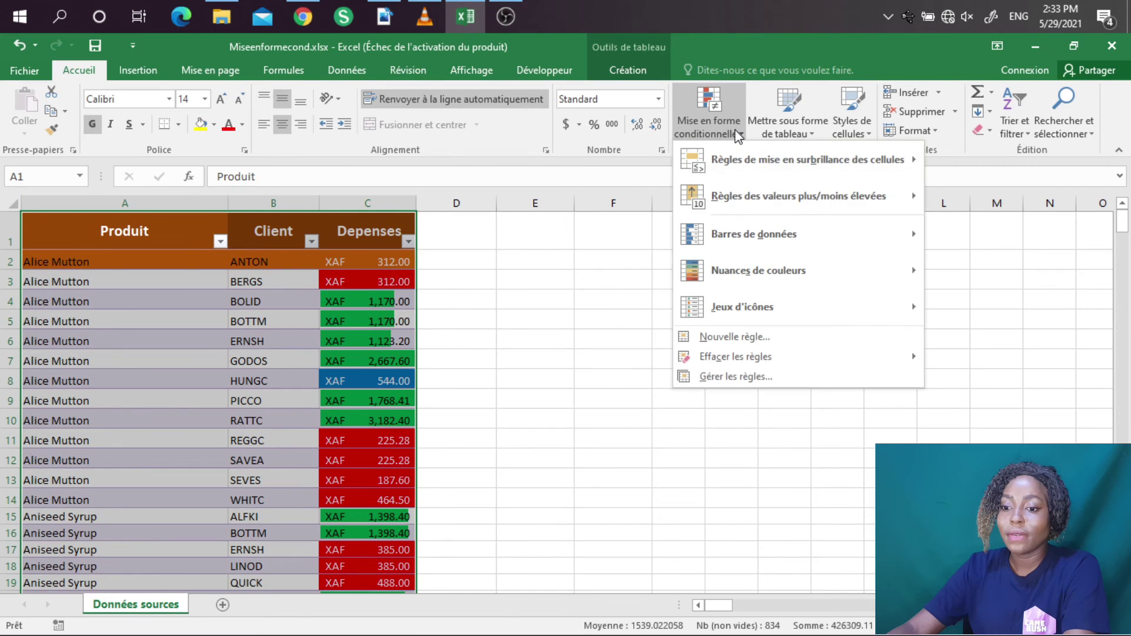
left_click(722, 376)
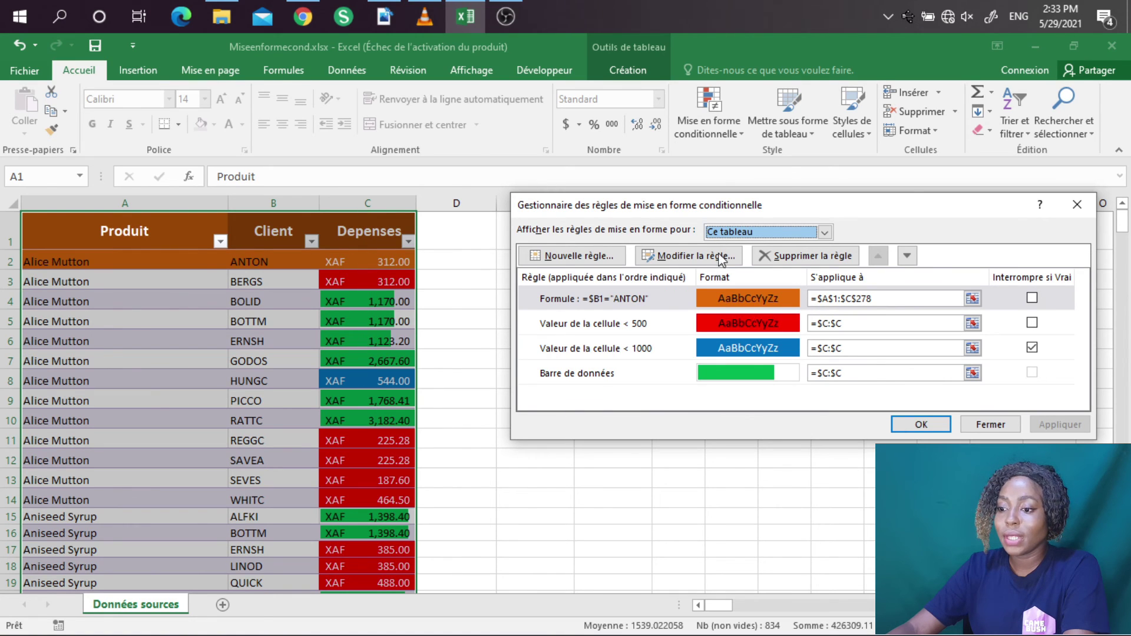
left_click(895, 292)
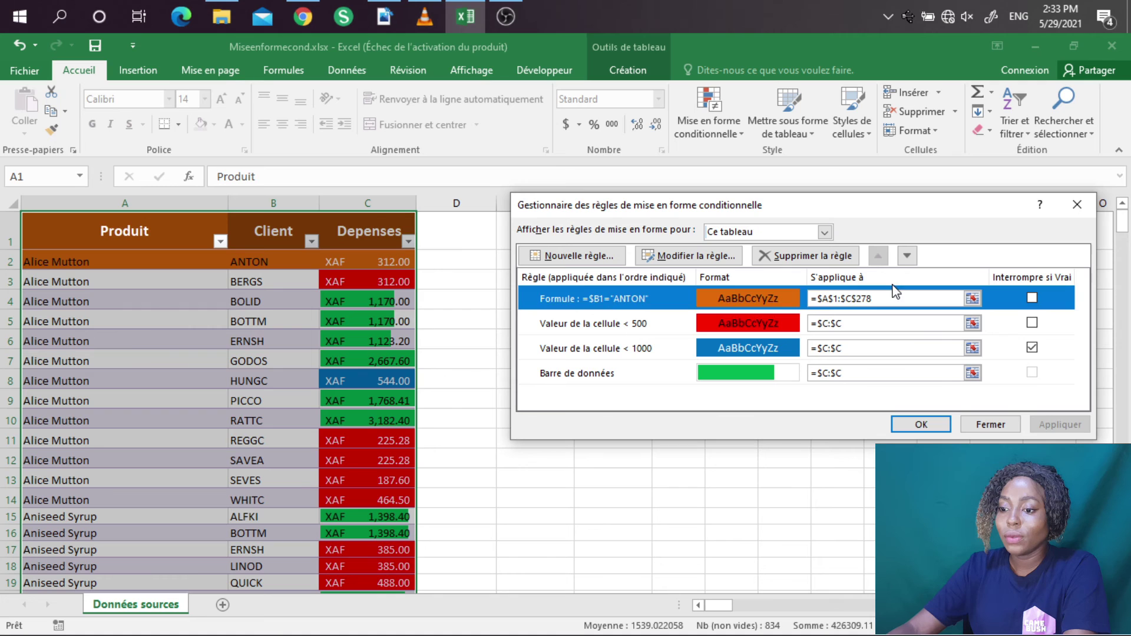
left_click(905, 256)
left_click(906, 256)
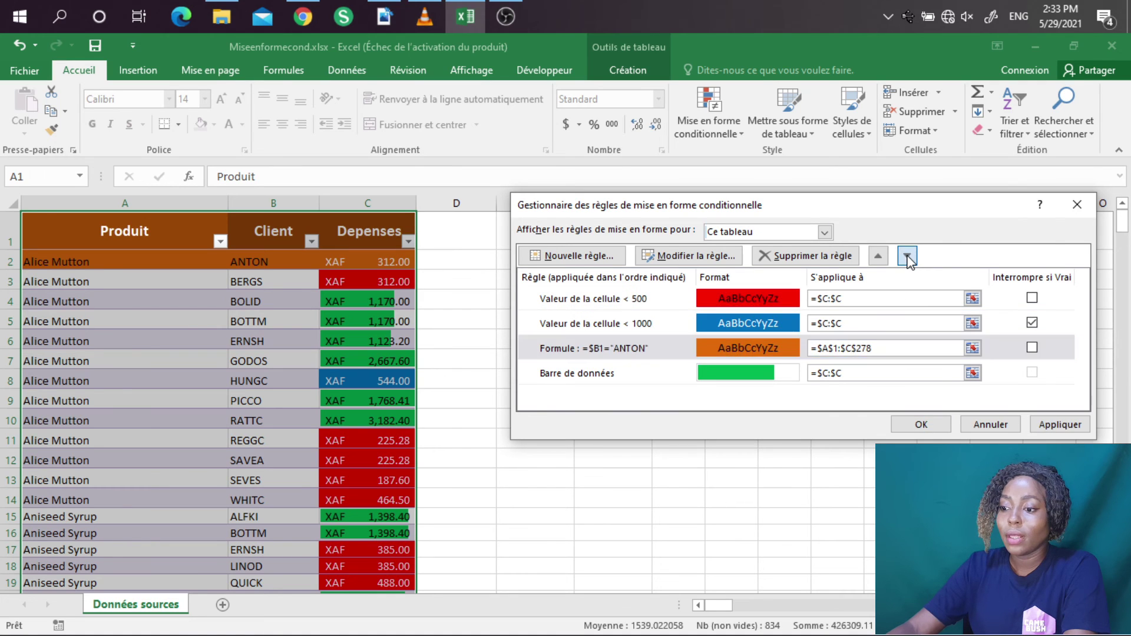
left_click(907, 258)
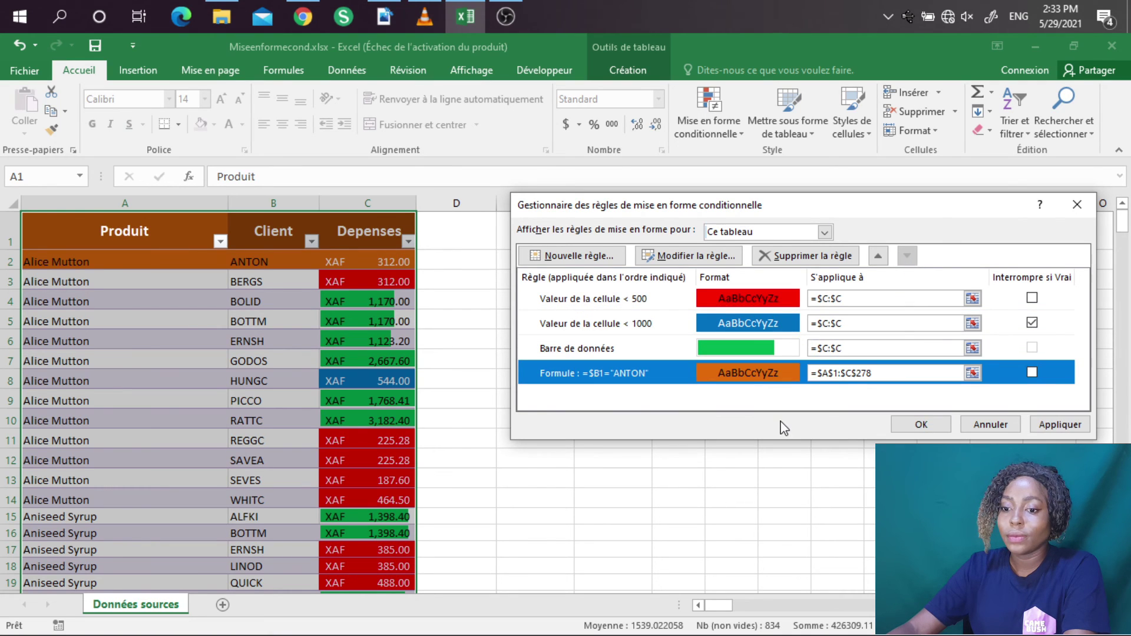
left_click(1055, 425)
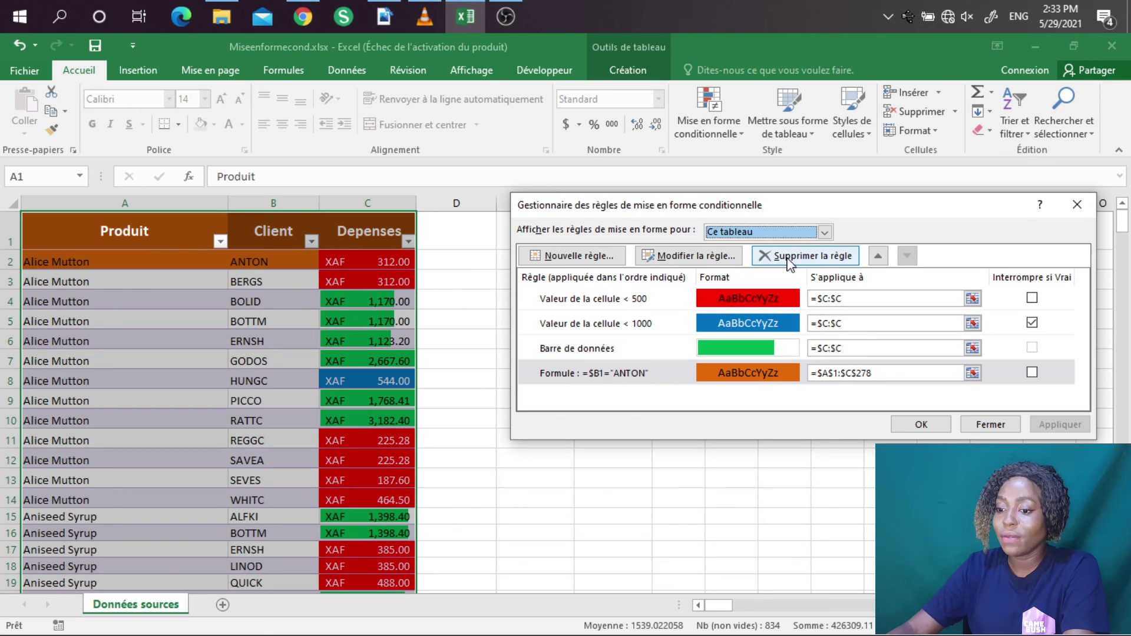
Close the conditional formatting rules manager and deselect the table by selecting empty cell G4.
left_click(663, 377)
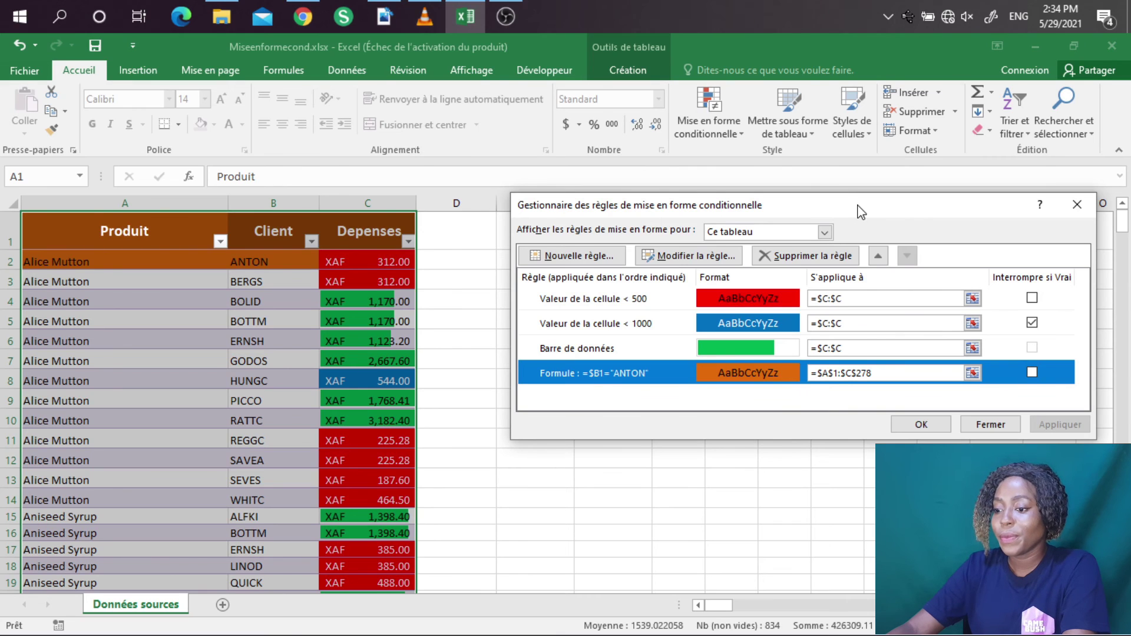
left_click(989, 425)
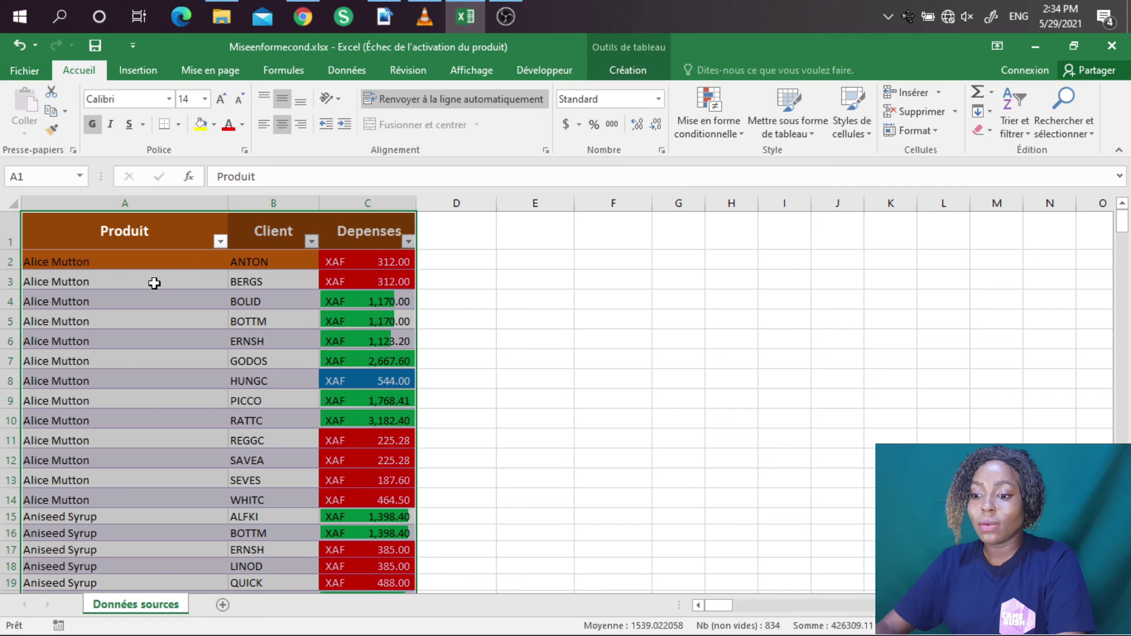
left_click(681, 305)
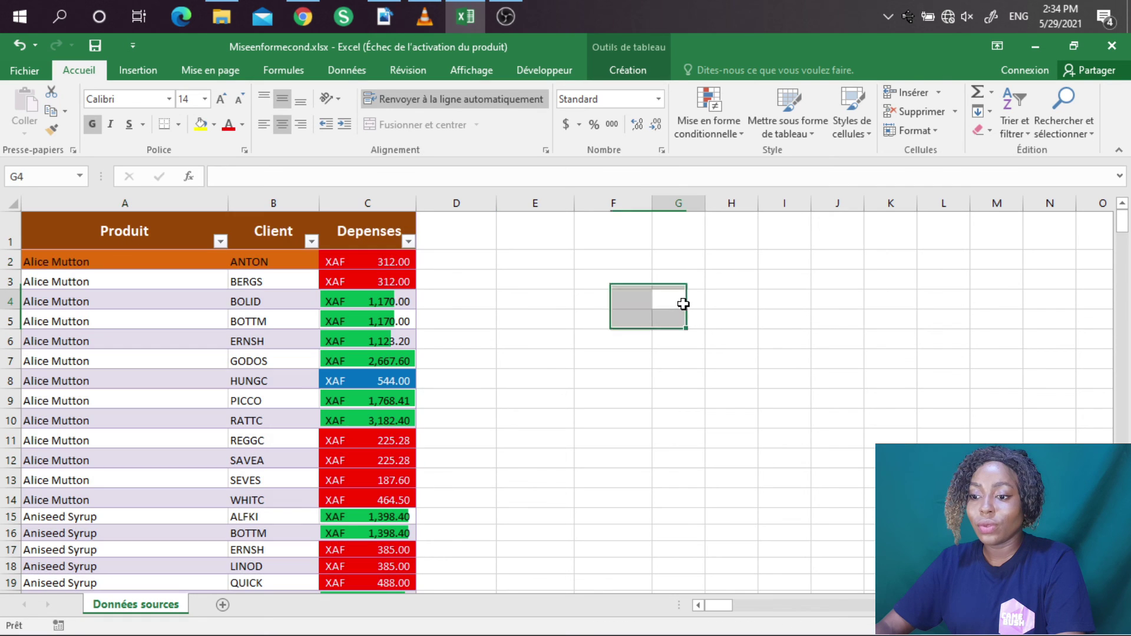
View the conditional formatting rules for empty cell G4 in the rules manager and close it.
left_click(750, 136)
left_click(739, 134)
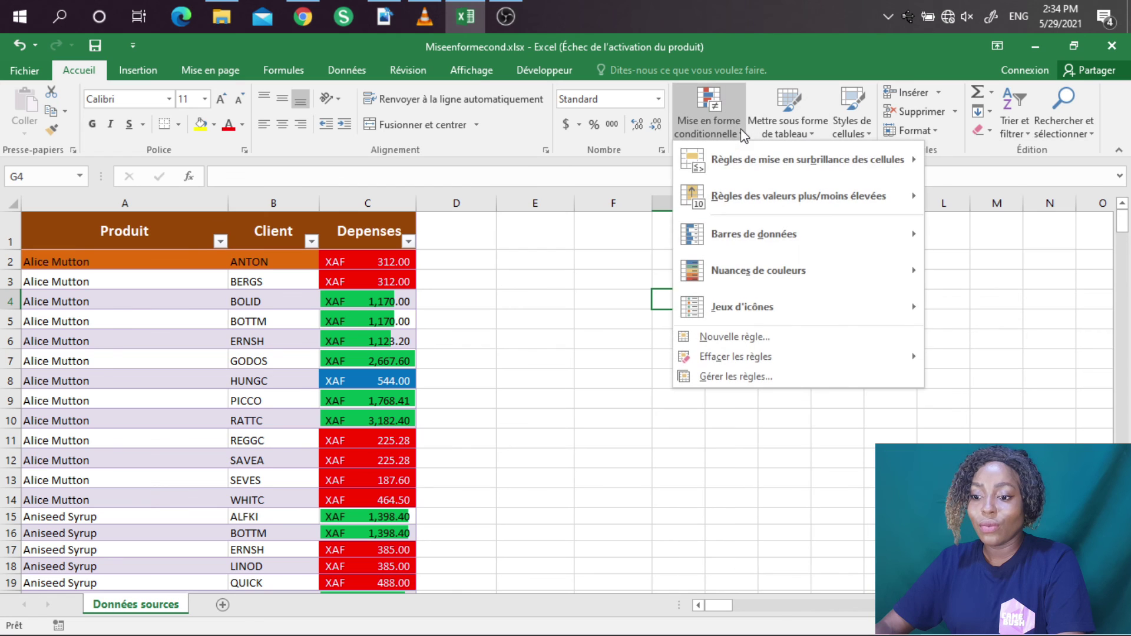
left_click(755, 377)
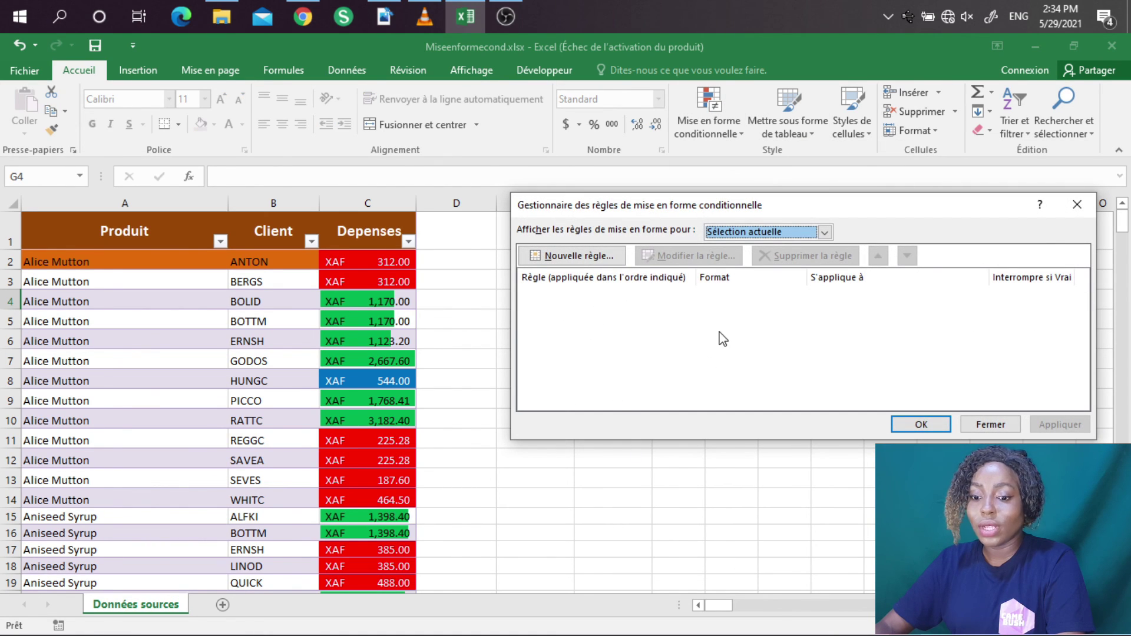
left_click(1077, 205)
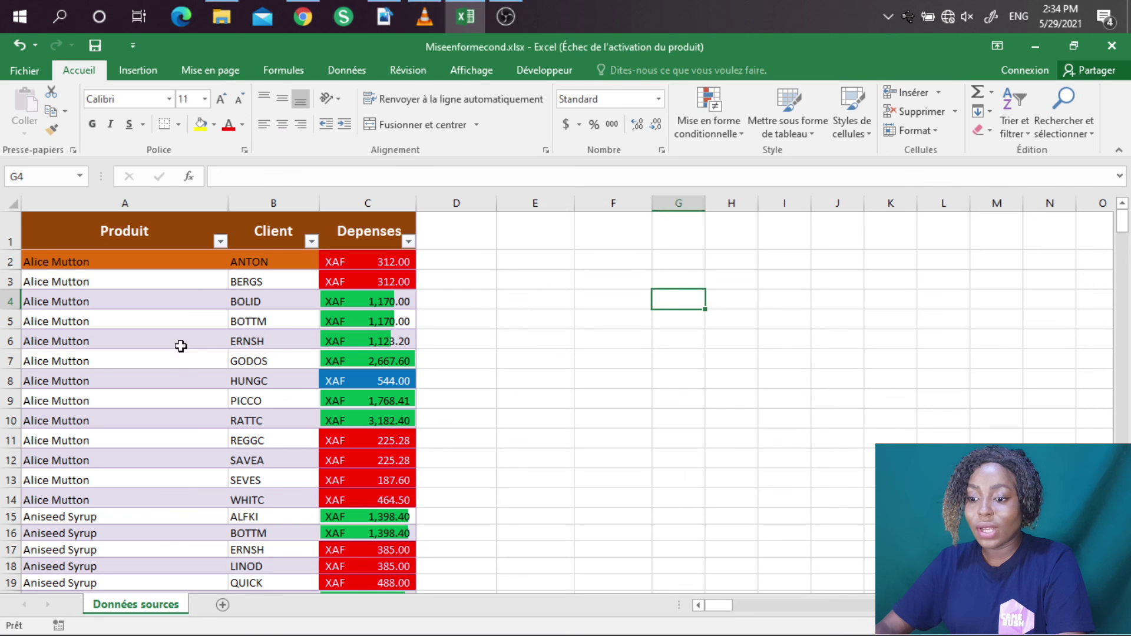
Select cell A6 inside the table, view the table's conditional formatting rules in the rules manager and close it.
left_click(185, 339)
left_click(731, 130)
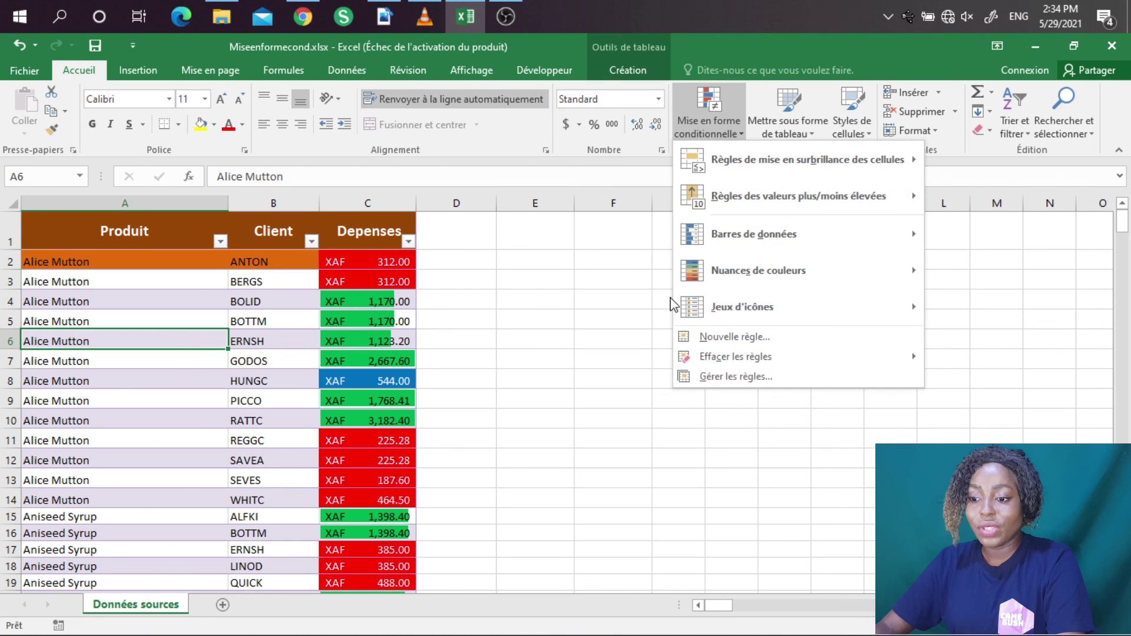
left_click(699, 377)
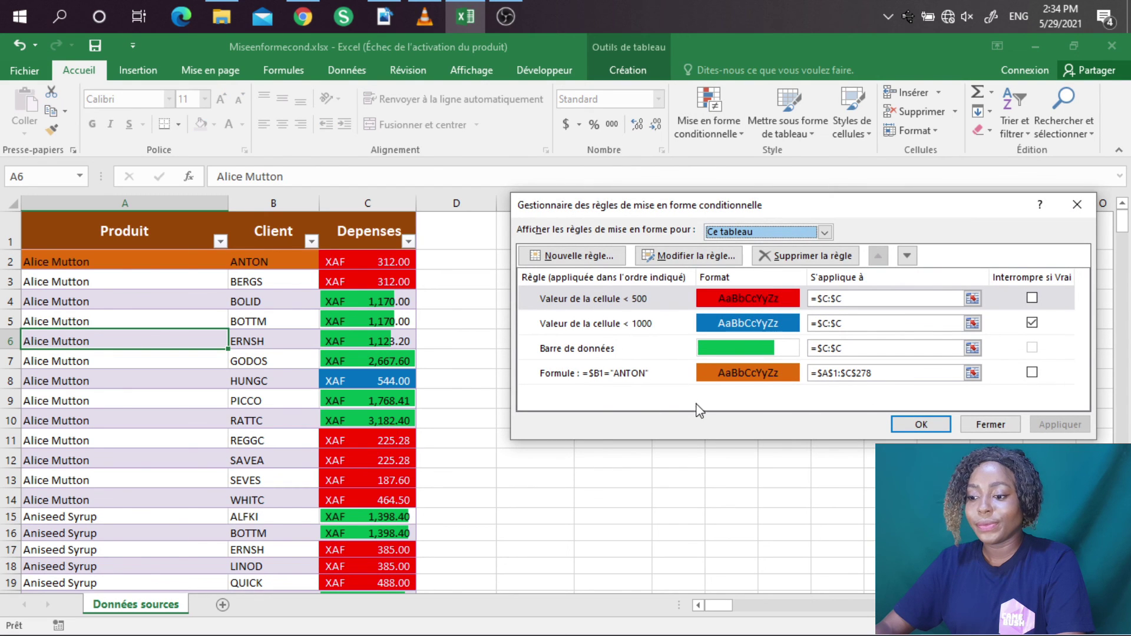
left_click(967, 427)
Change the ANTON rule's formula to lowercase =$B1="anton" and apply the edited rule to the table.
left_click(764, 131)
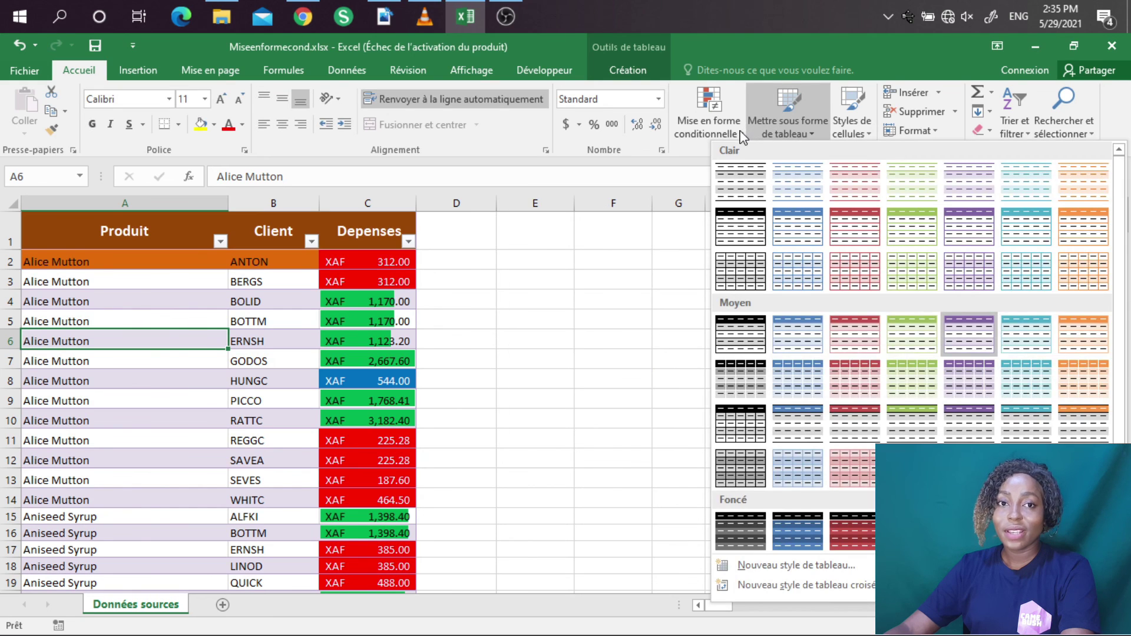
left_click(740, 135)
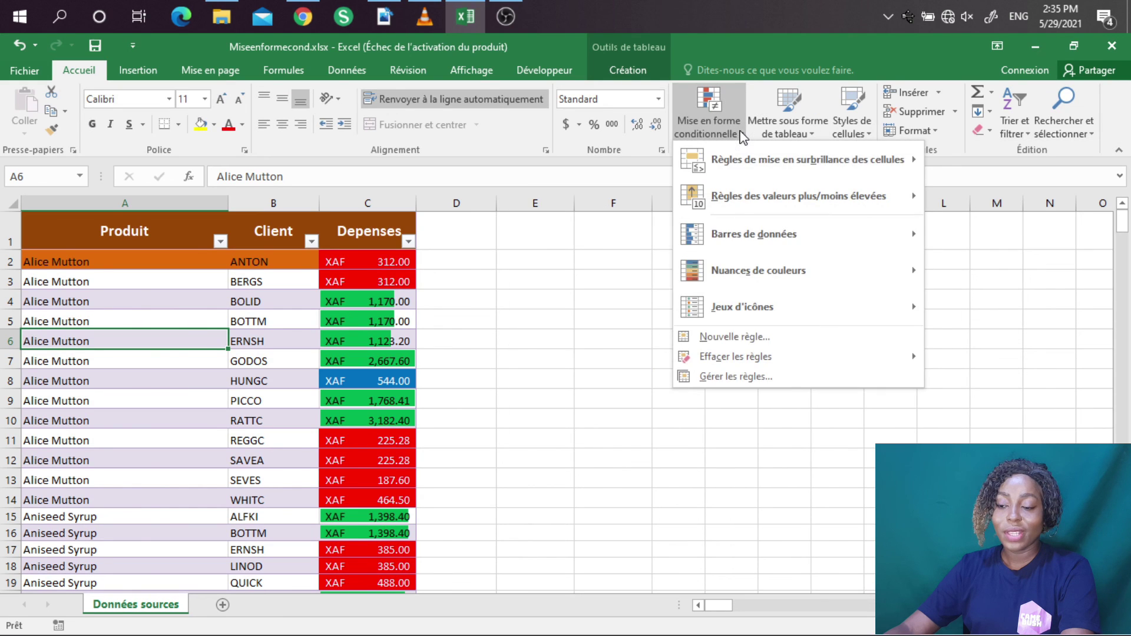
left_click(730, 375)
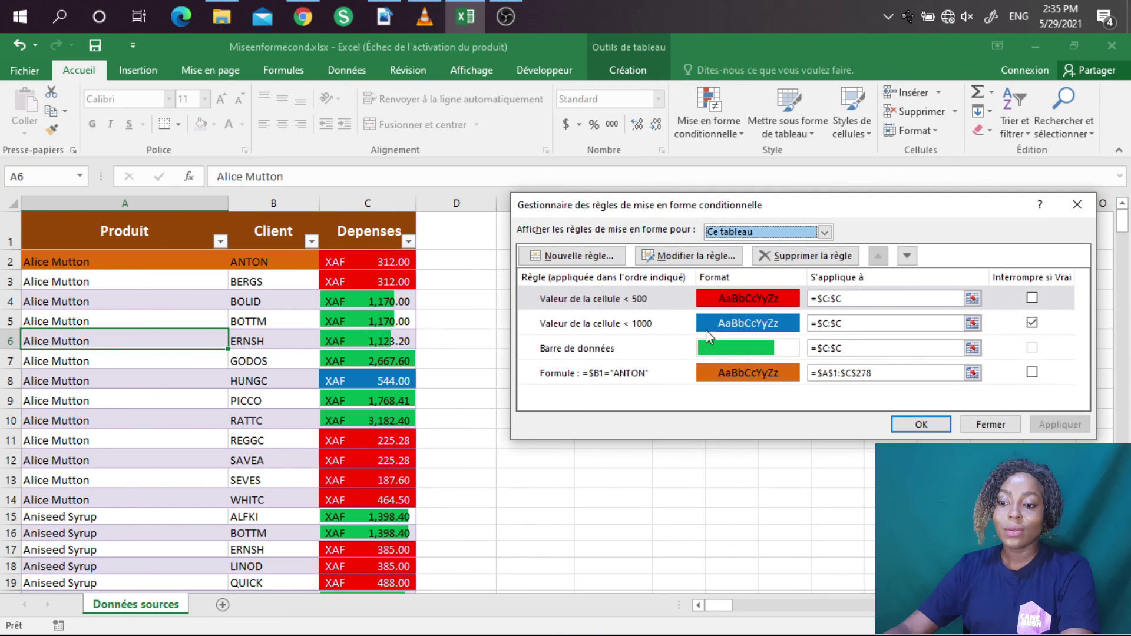
left_click(664, 380)
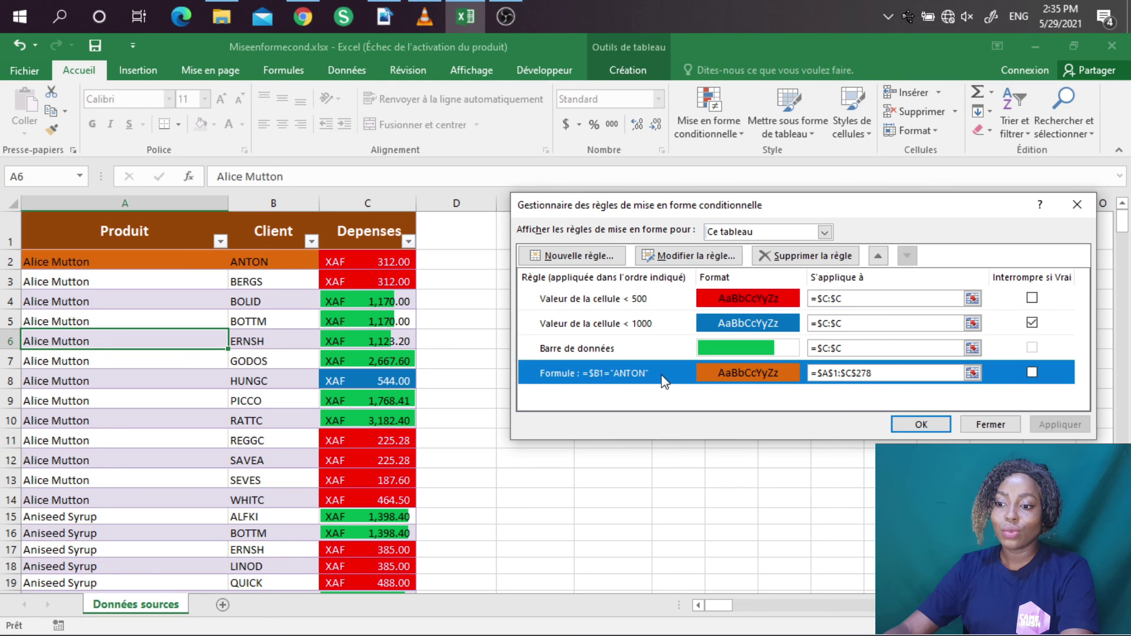
left_click(689, 263)
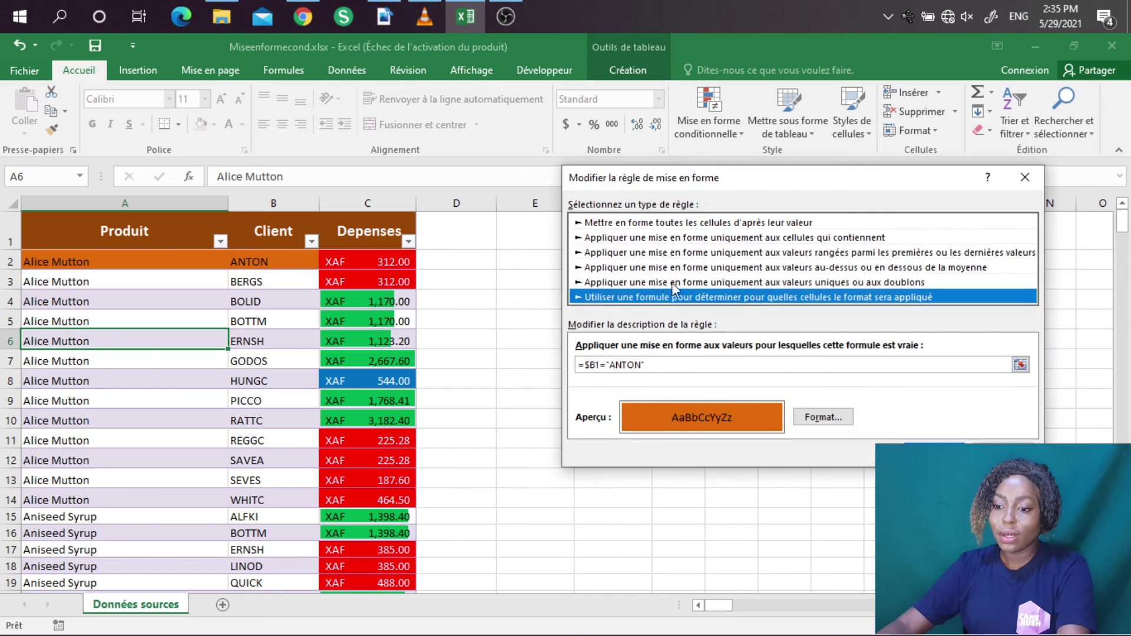
left_click(642, 364)
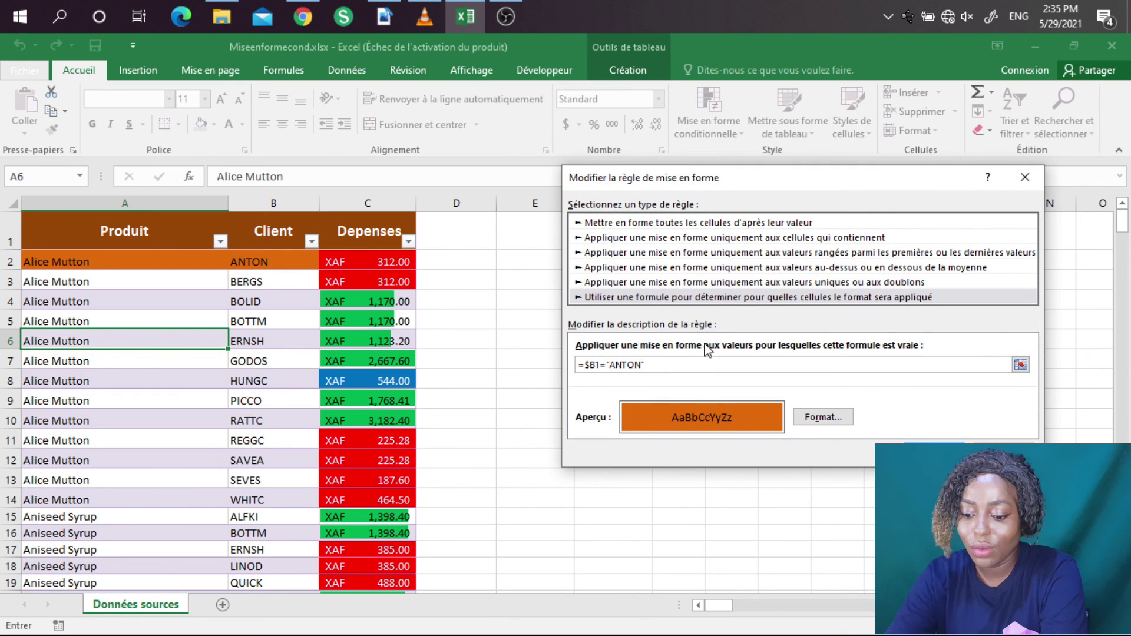
key("BackSpace")
key("BackSpace")
key("BackSpace")
key("BackSpace")
key("BackSpace")
key("BackSpace")
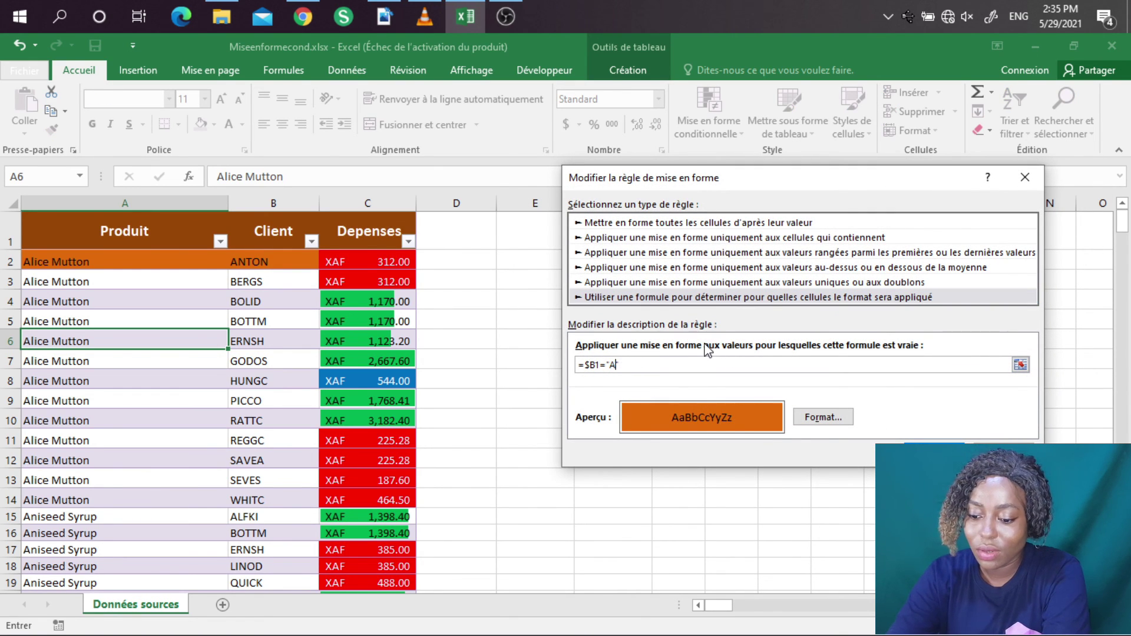
type("s")
key("BackSpace")
type("ant")
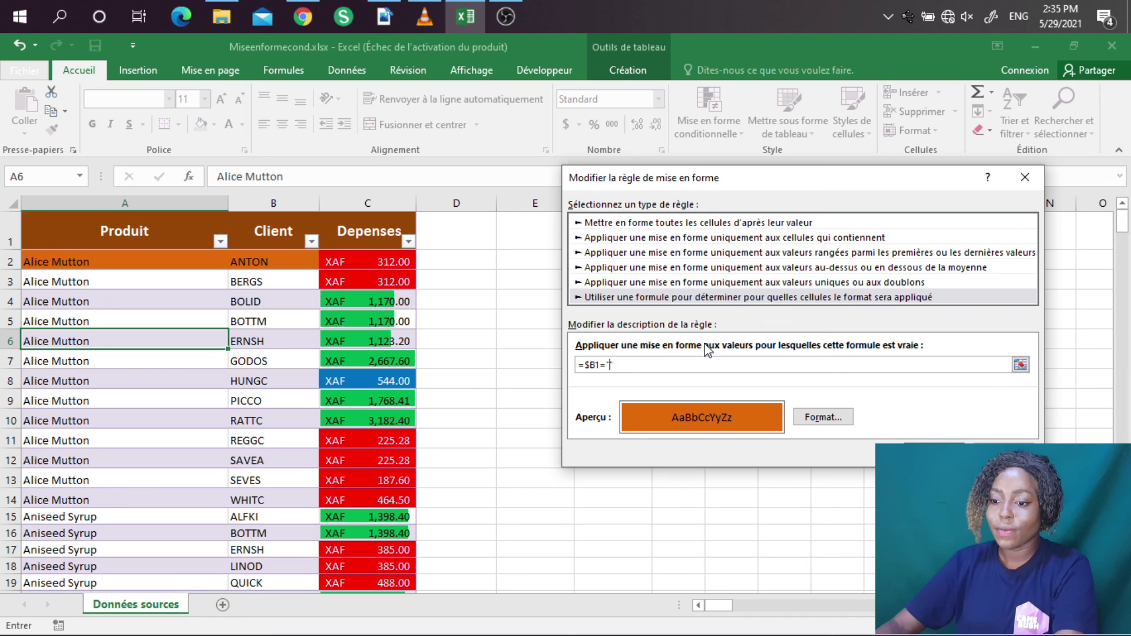
type("on")
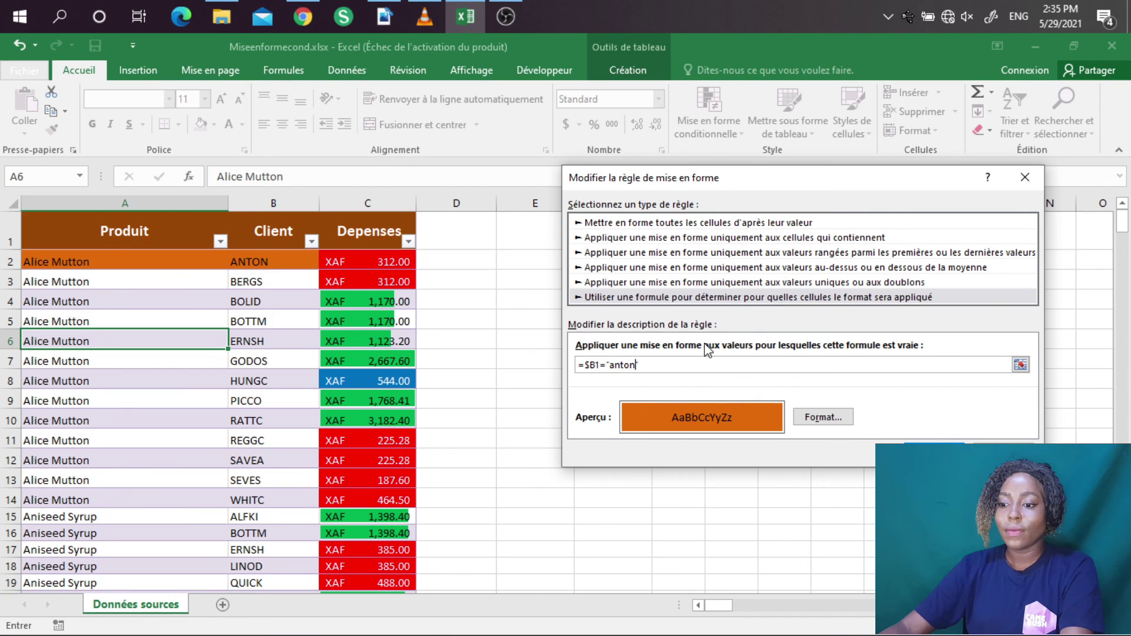
type("\"")
left_click(934, 454)
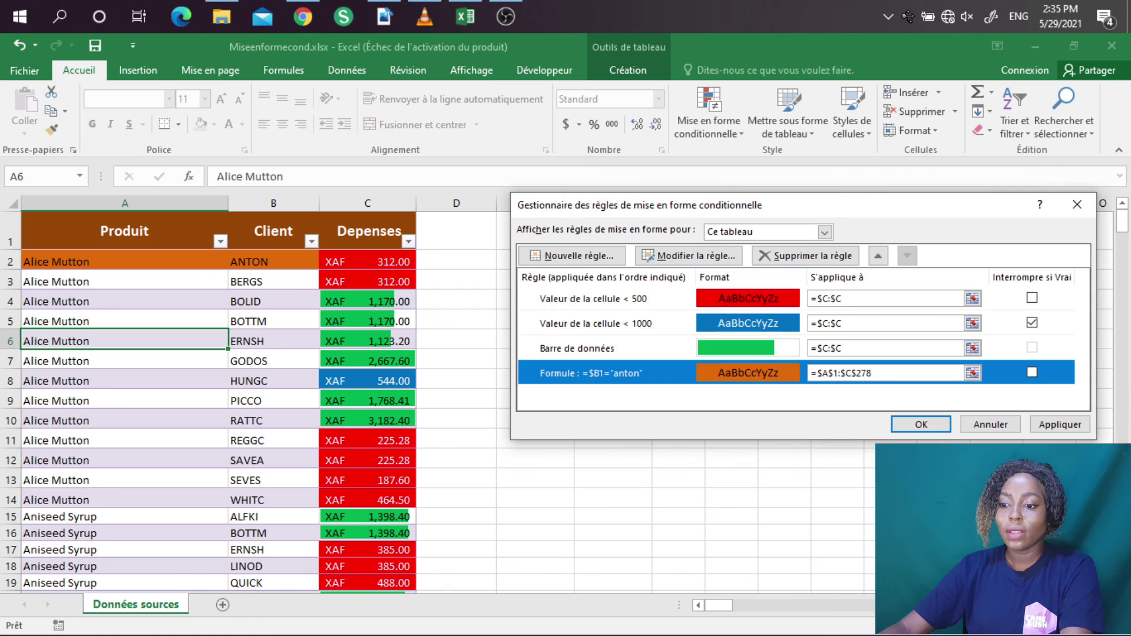
left_click(1063, 425)
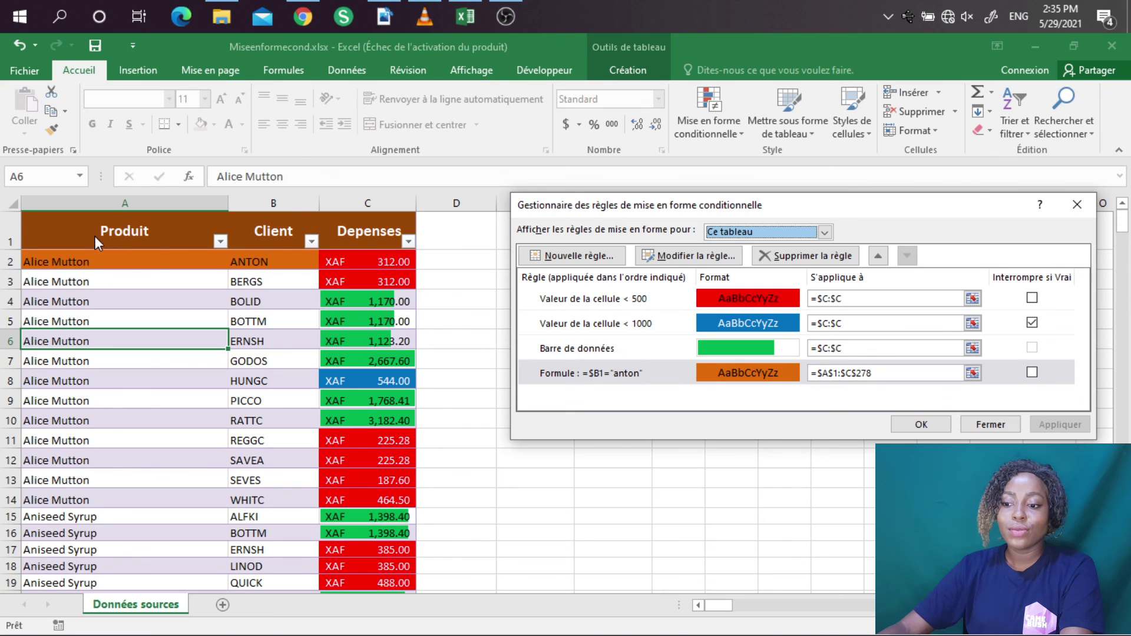